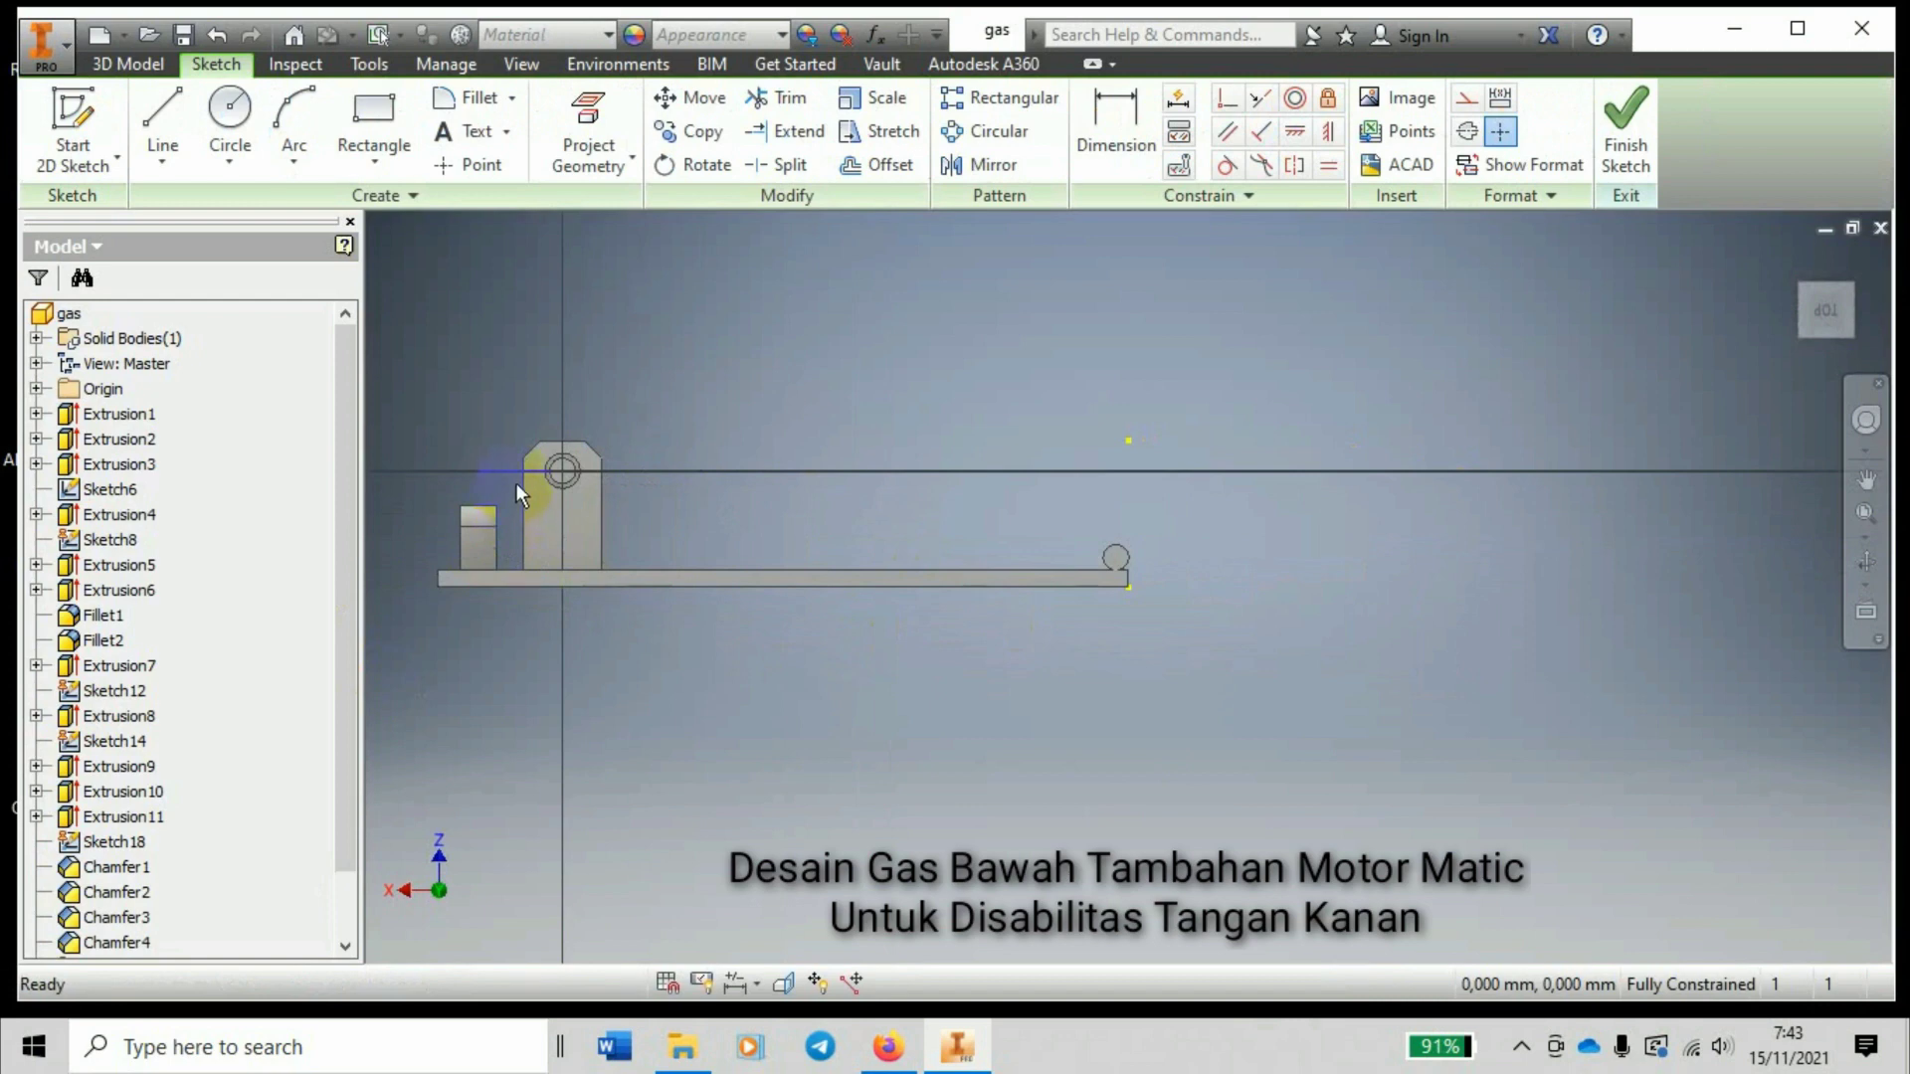
# Sketch a circle about 7.6 mm in diameter centred on the hole in the chamfered upright bracket.
pyautogui.scroll(5, 515, 482)
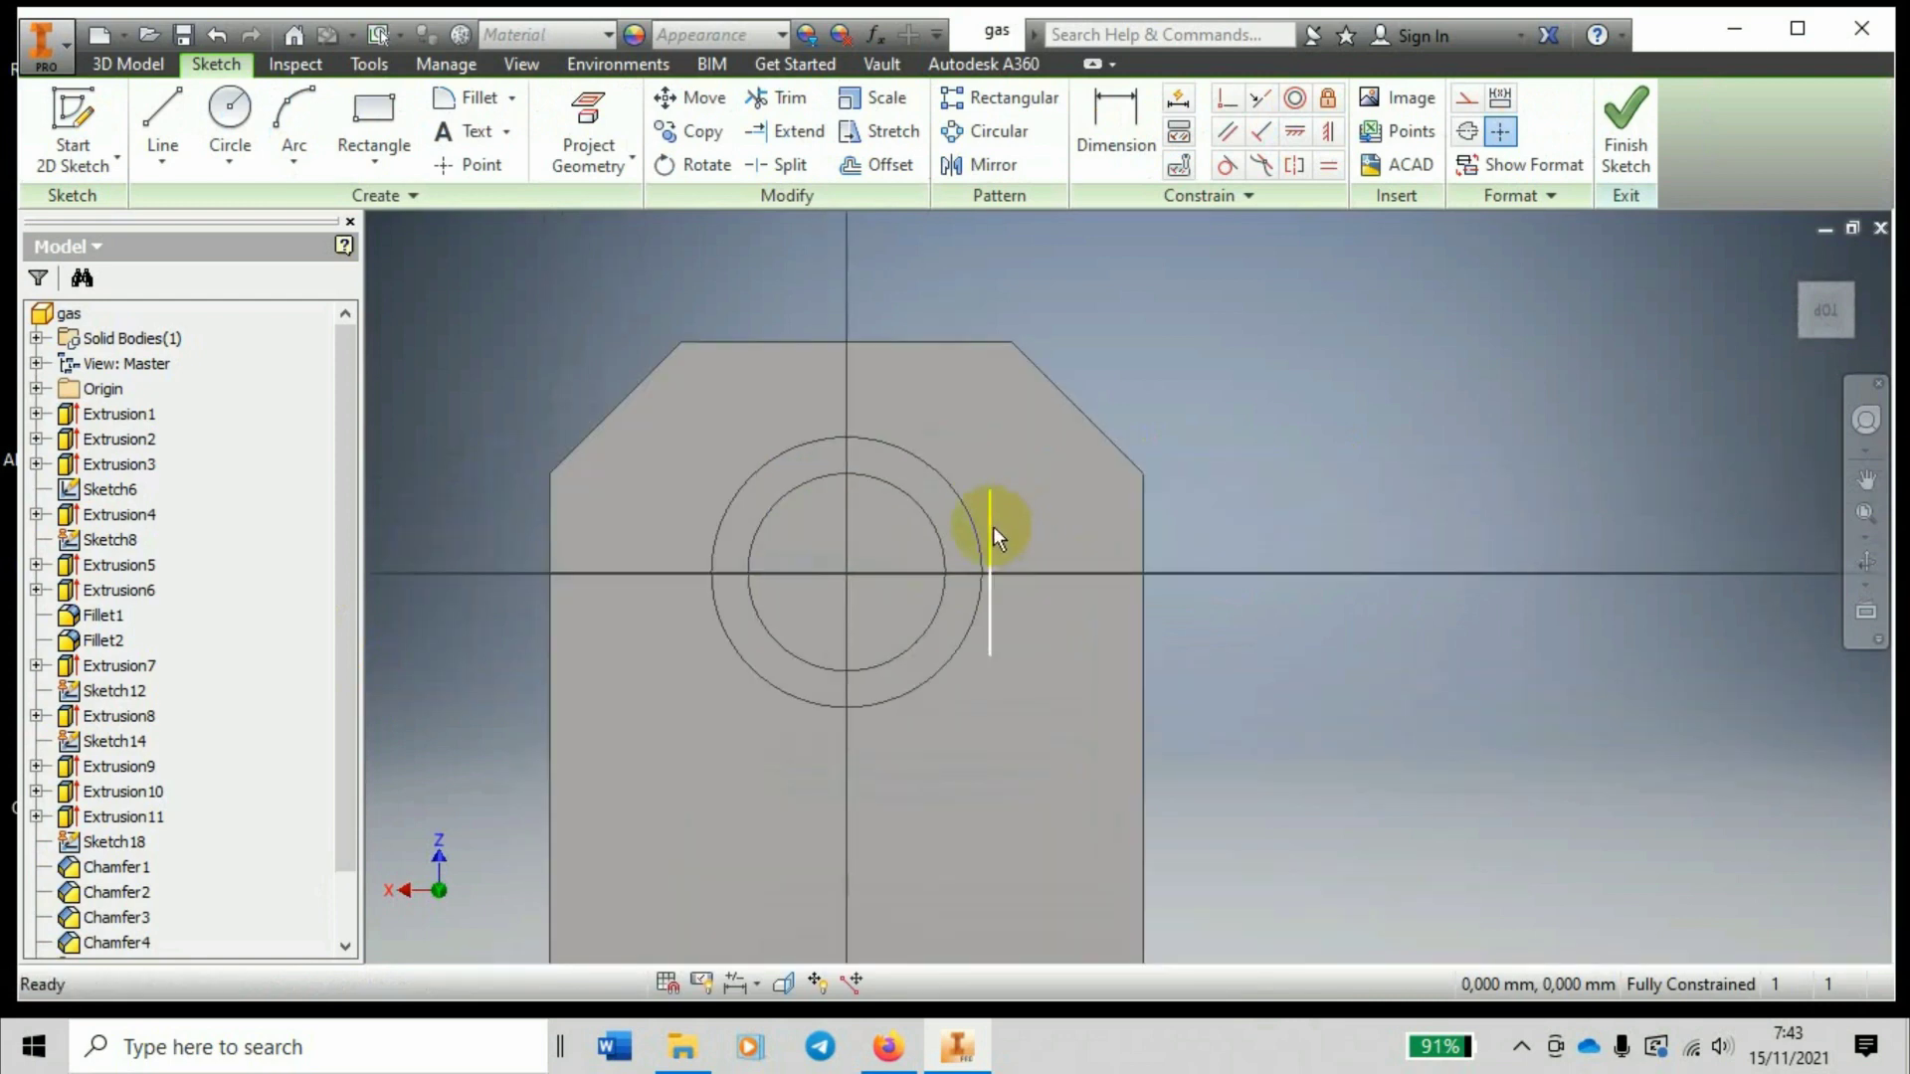
pyautogui.scroll(-3, 993, 525)
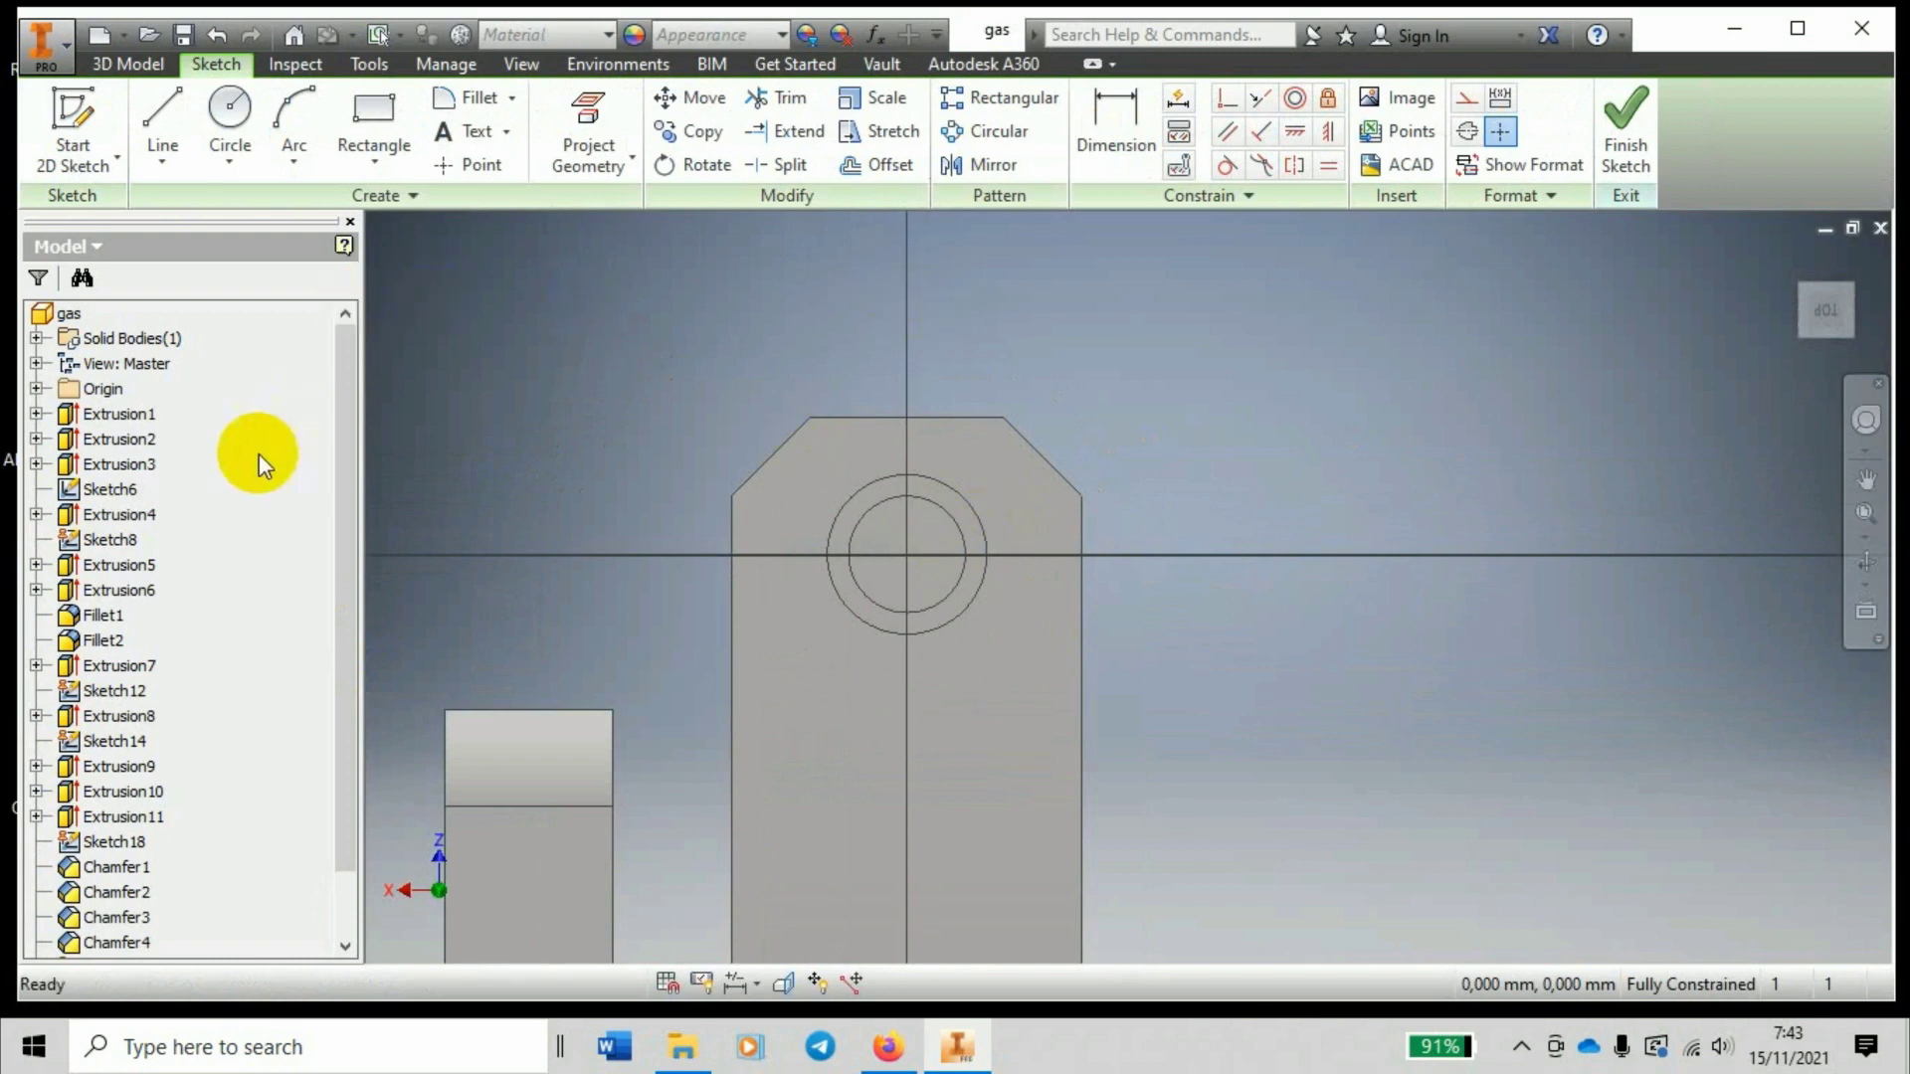
pyautogui.click(230, 109)
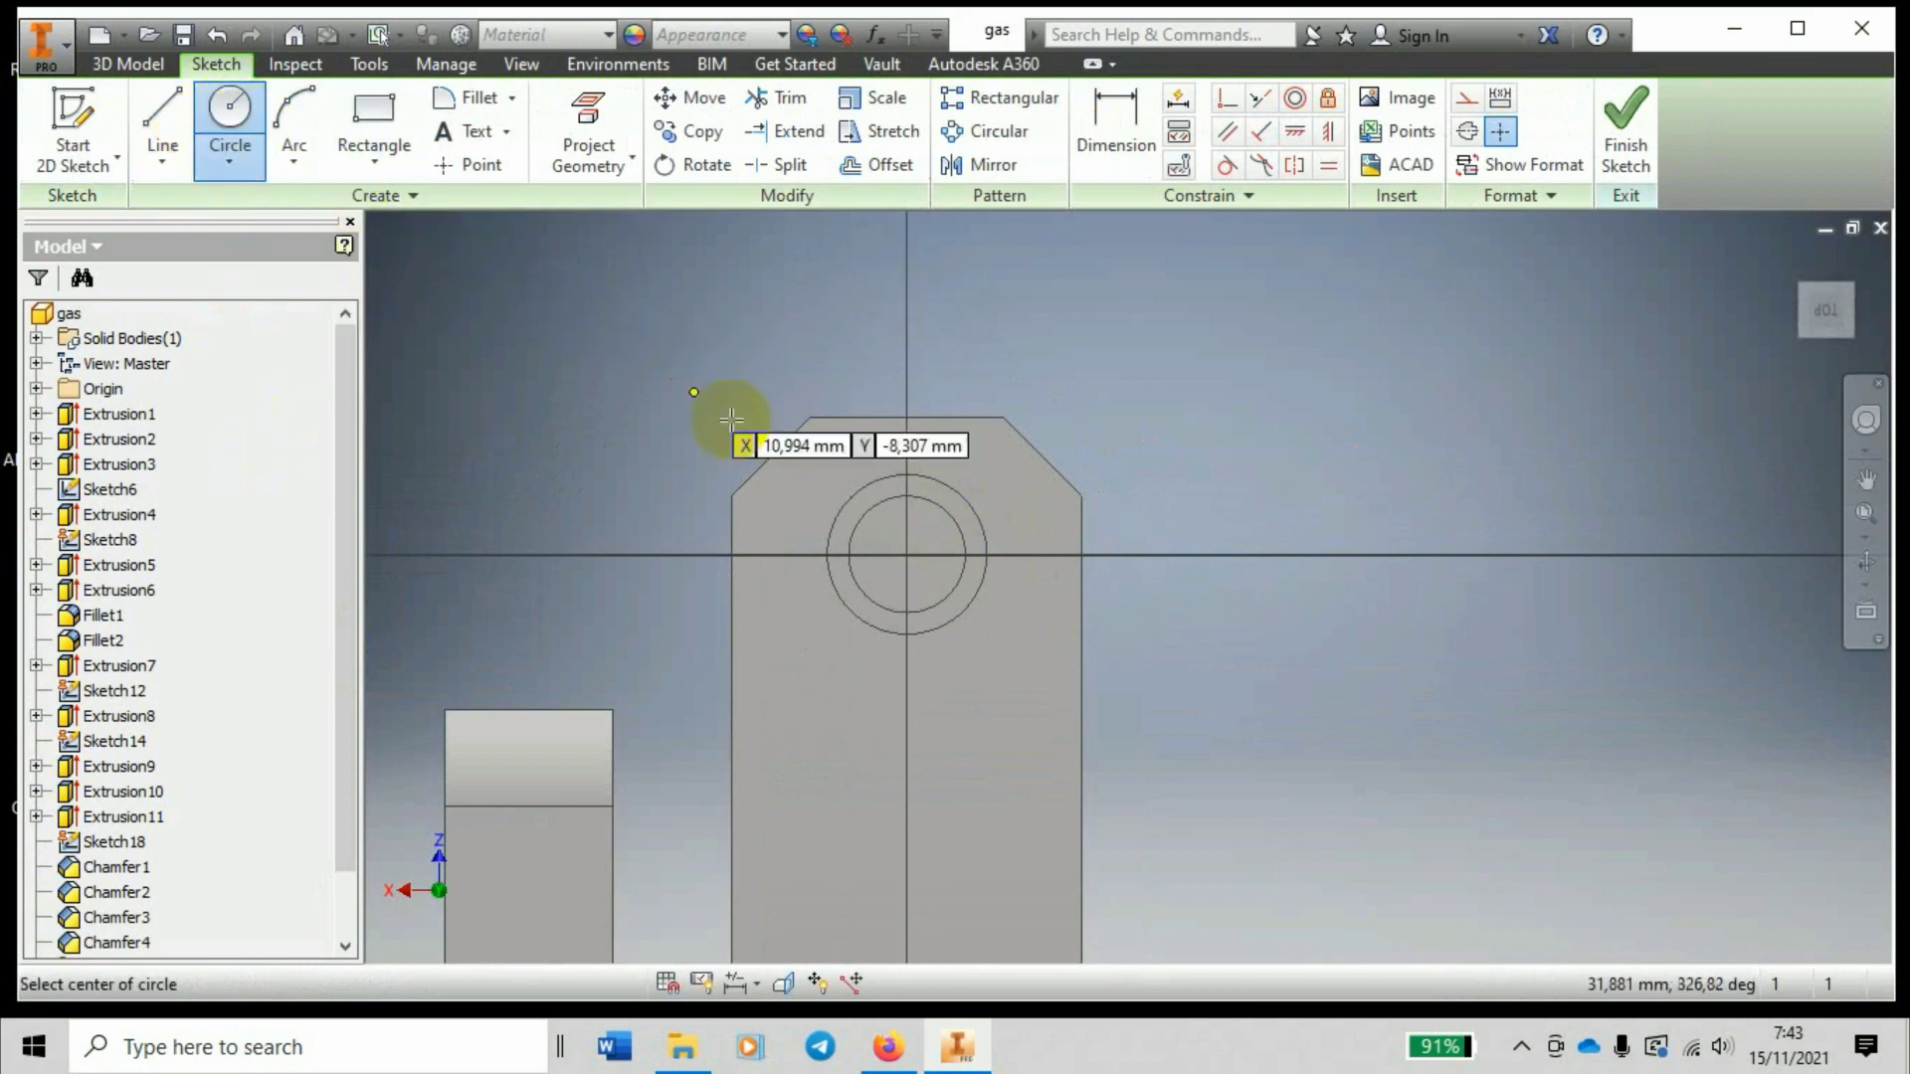
pyautogui.click(903, 553)
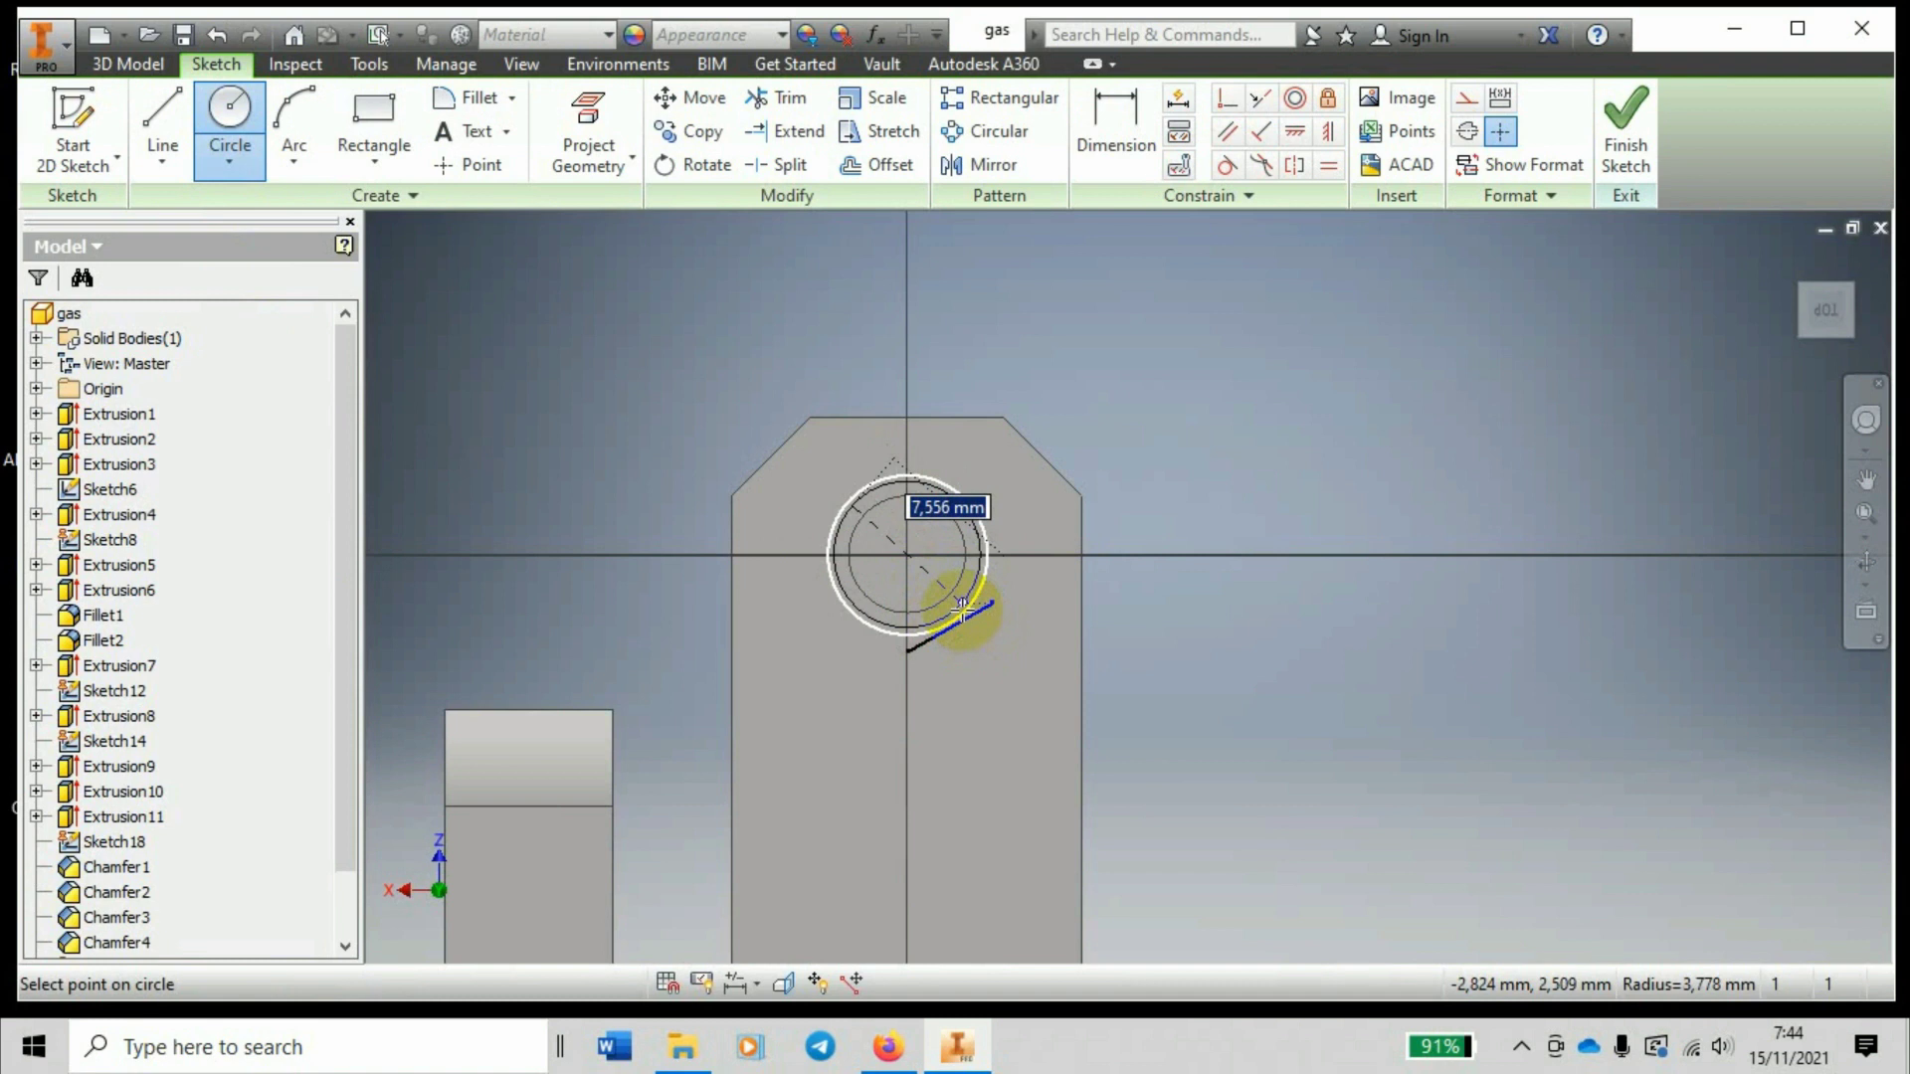
pyautogui.click(962, 603)
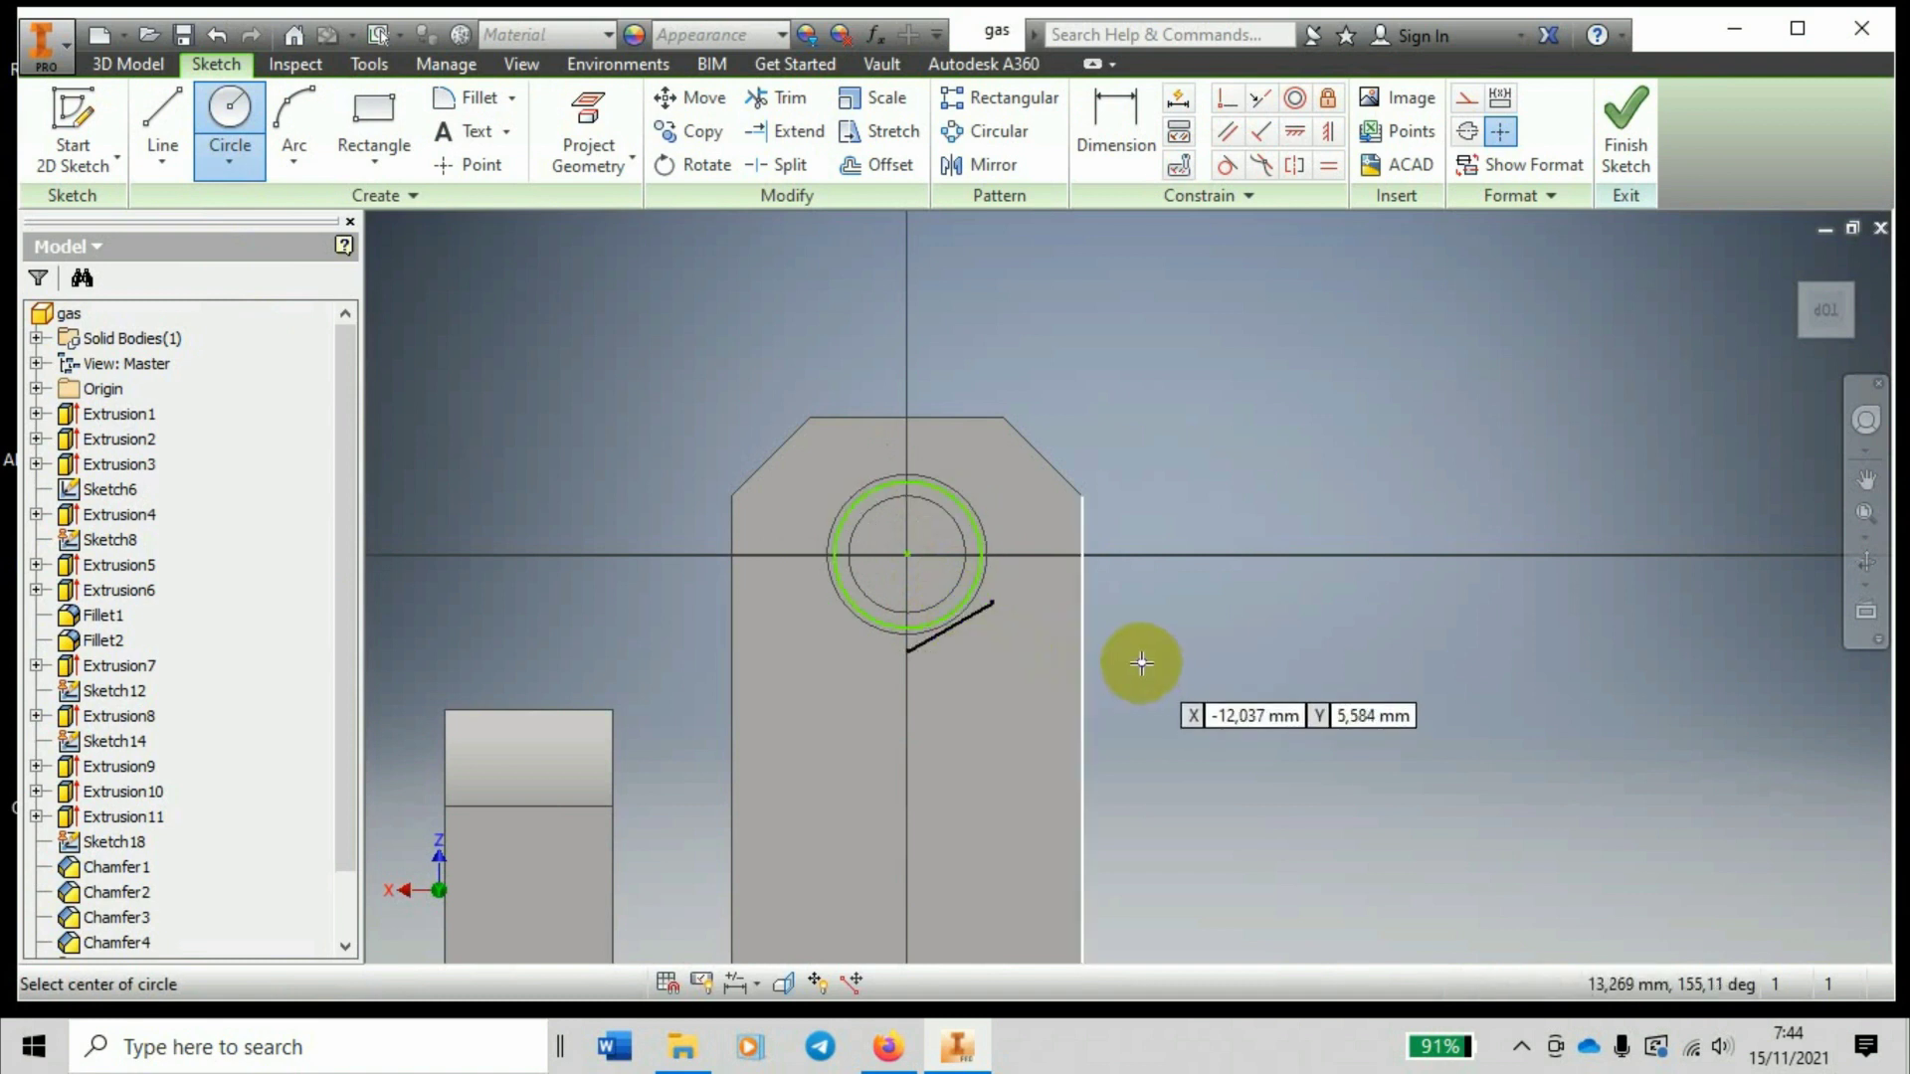
# Enlarge the sketched circle until it coincides with the outer edge of the bracket's hole.
pyautogui.scroll(4, 913, 505)
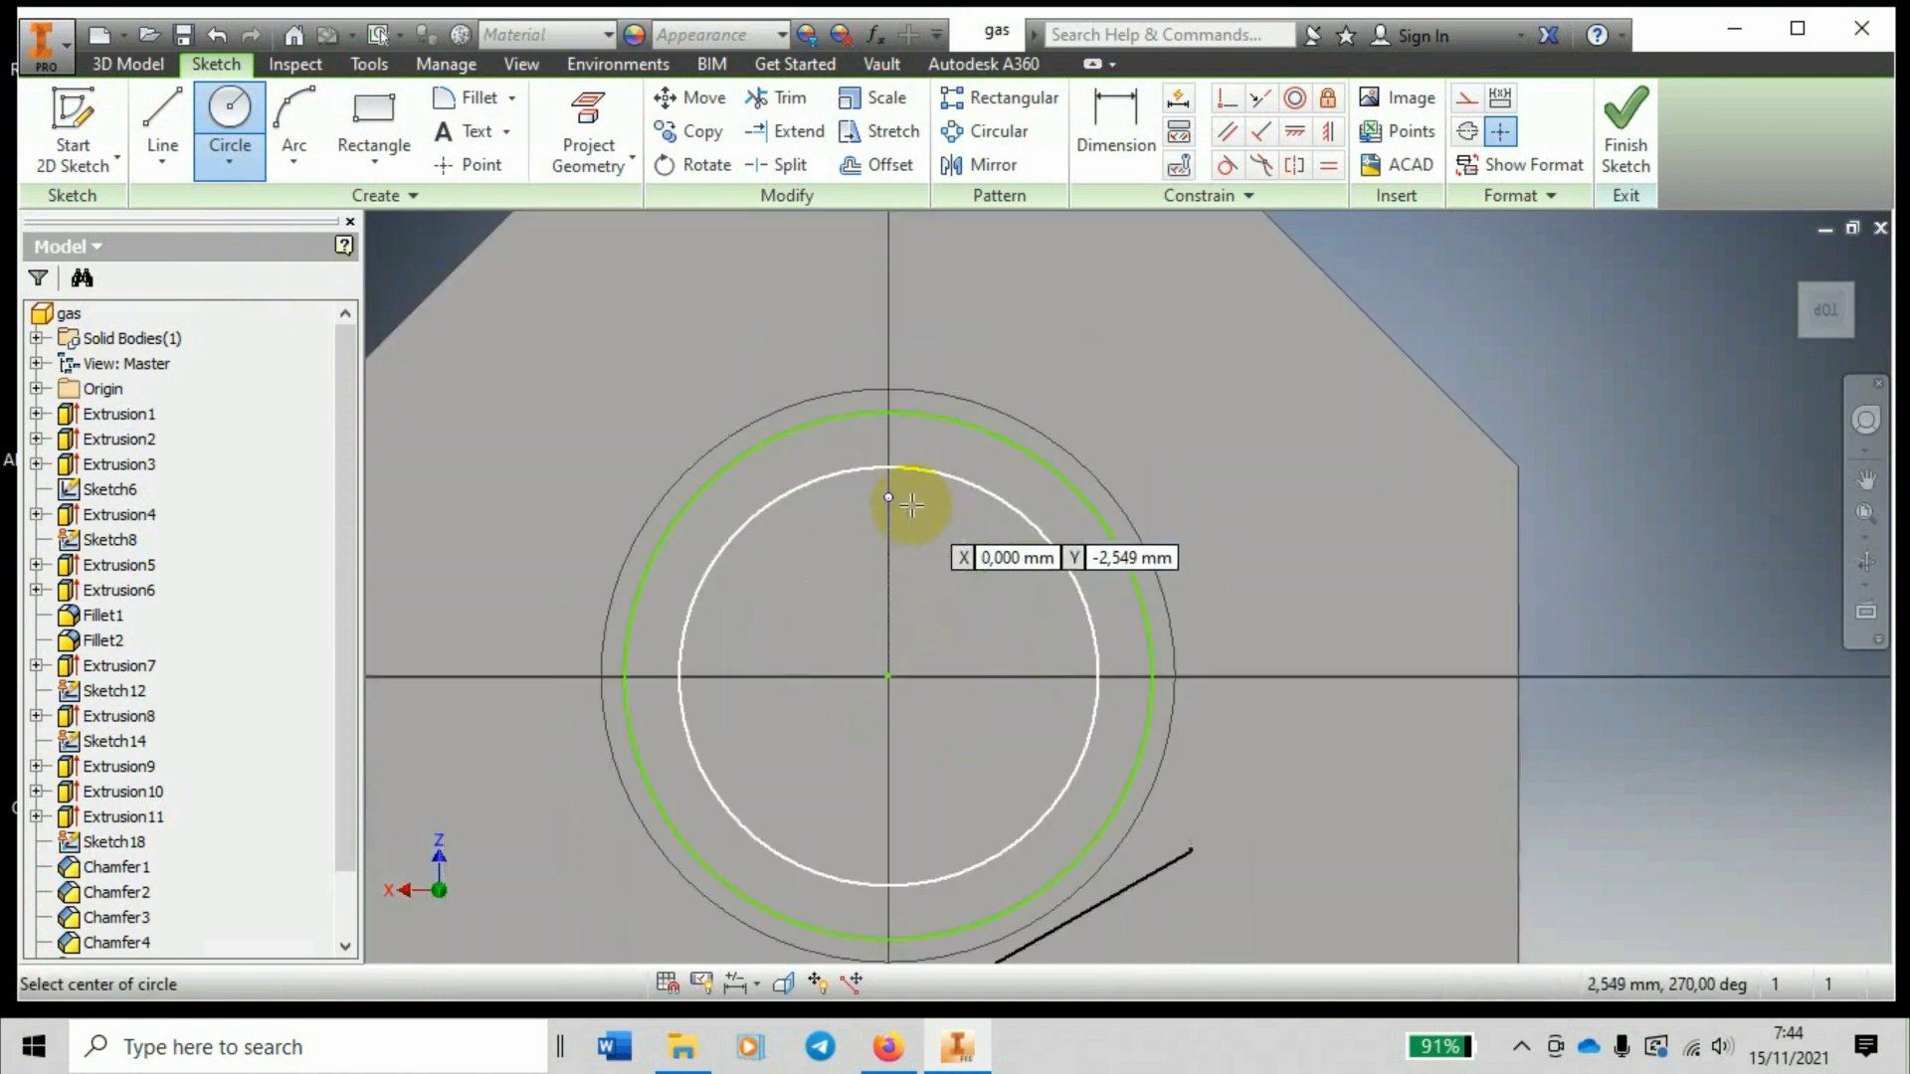
pyautogui.click(888, 412)
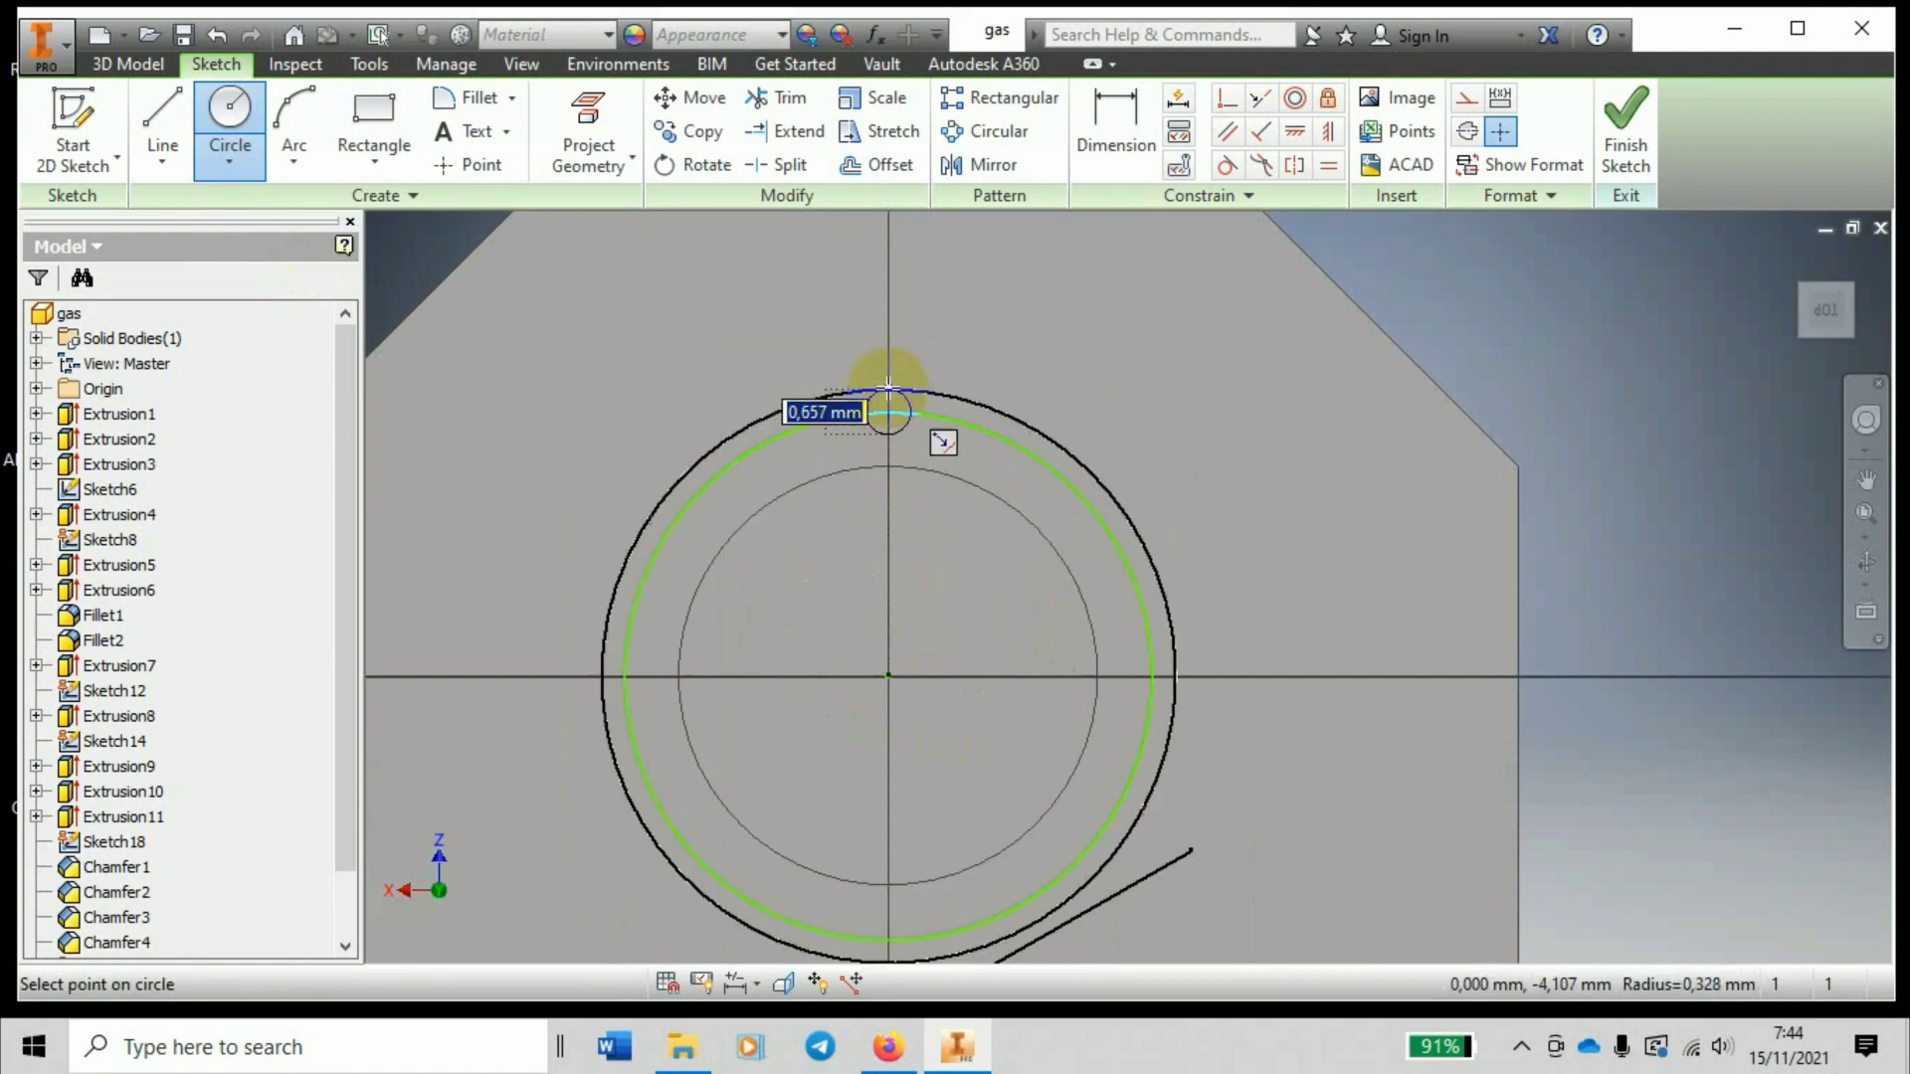
pyautogui.press('Escape')
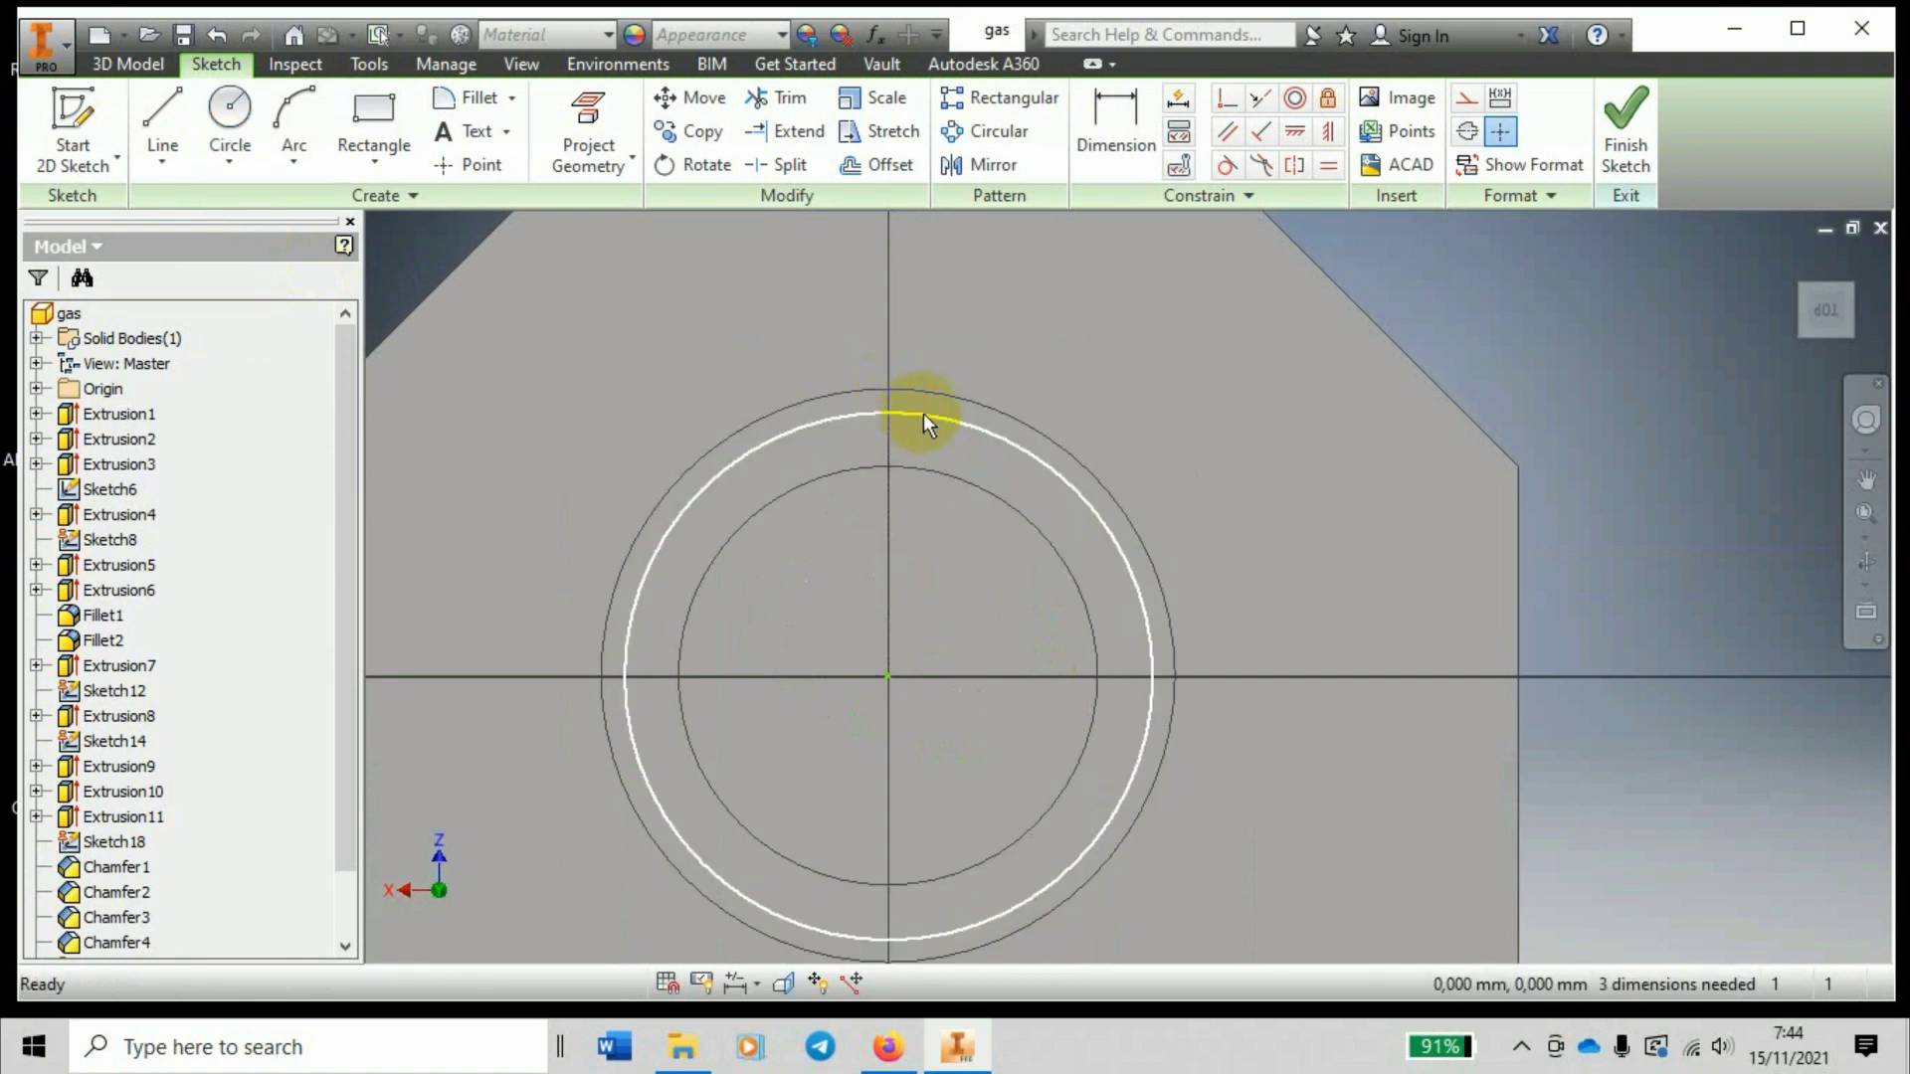
pyautogui.click(880, 412)
pyautogui.moveTo(887, 414); pyautogui.dragTo(895, 391)
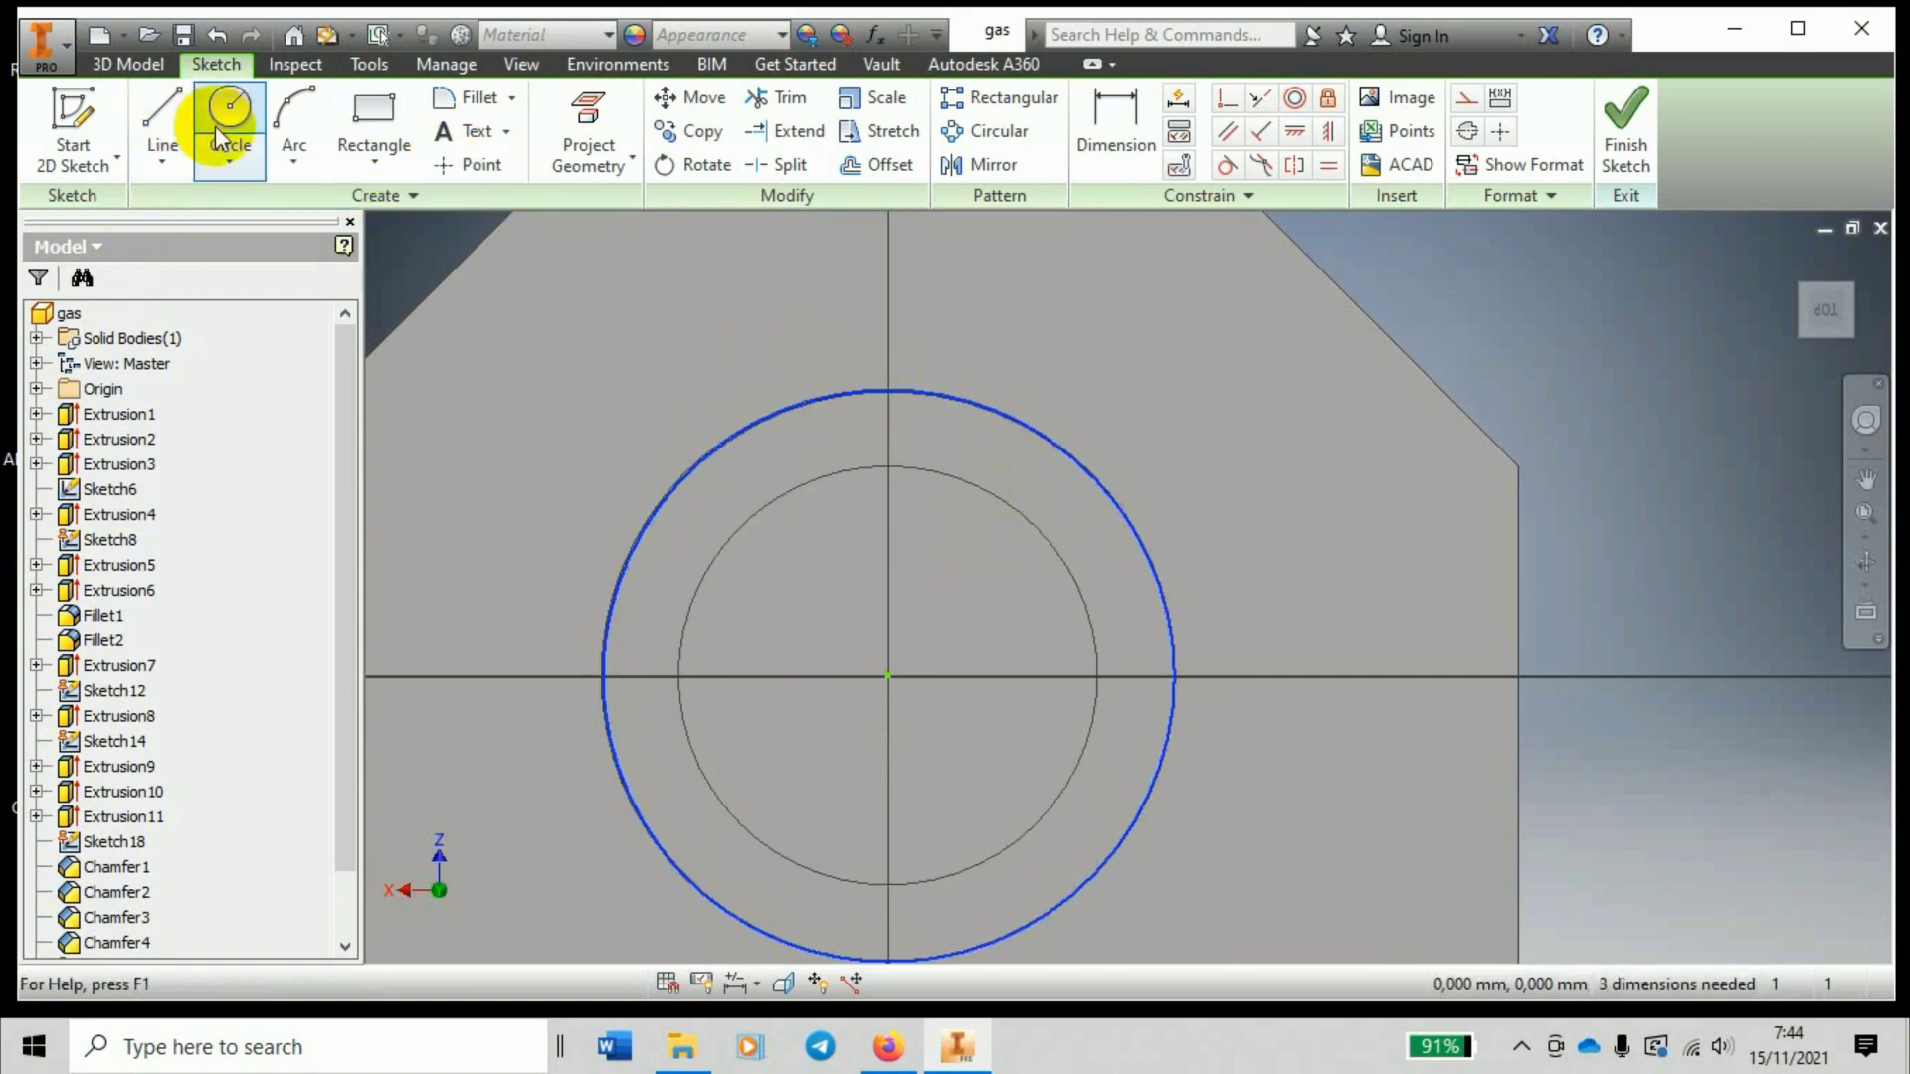
# Extrude the circle outward from the bracket as a solid pin head with a distance of 4 mm.
pyautogui.press('e')
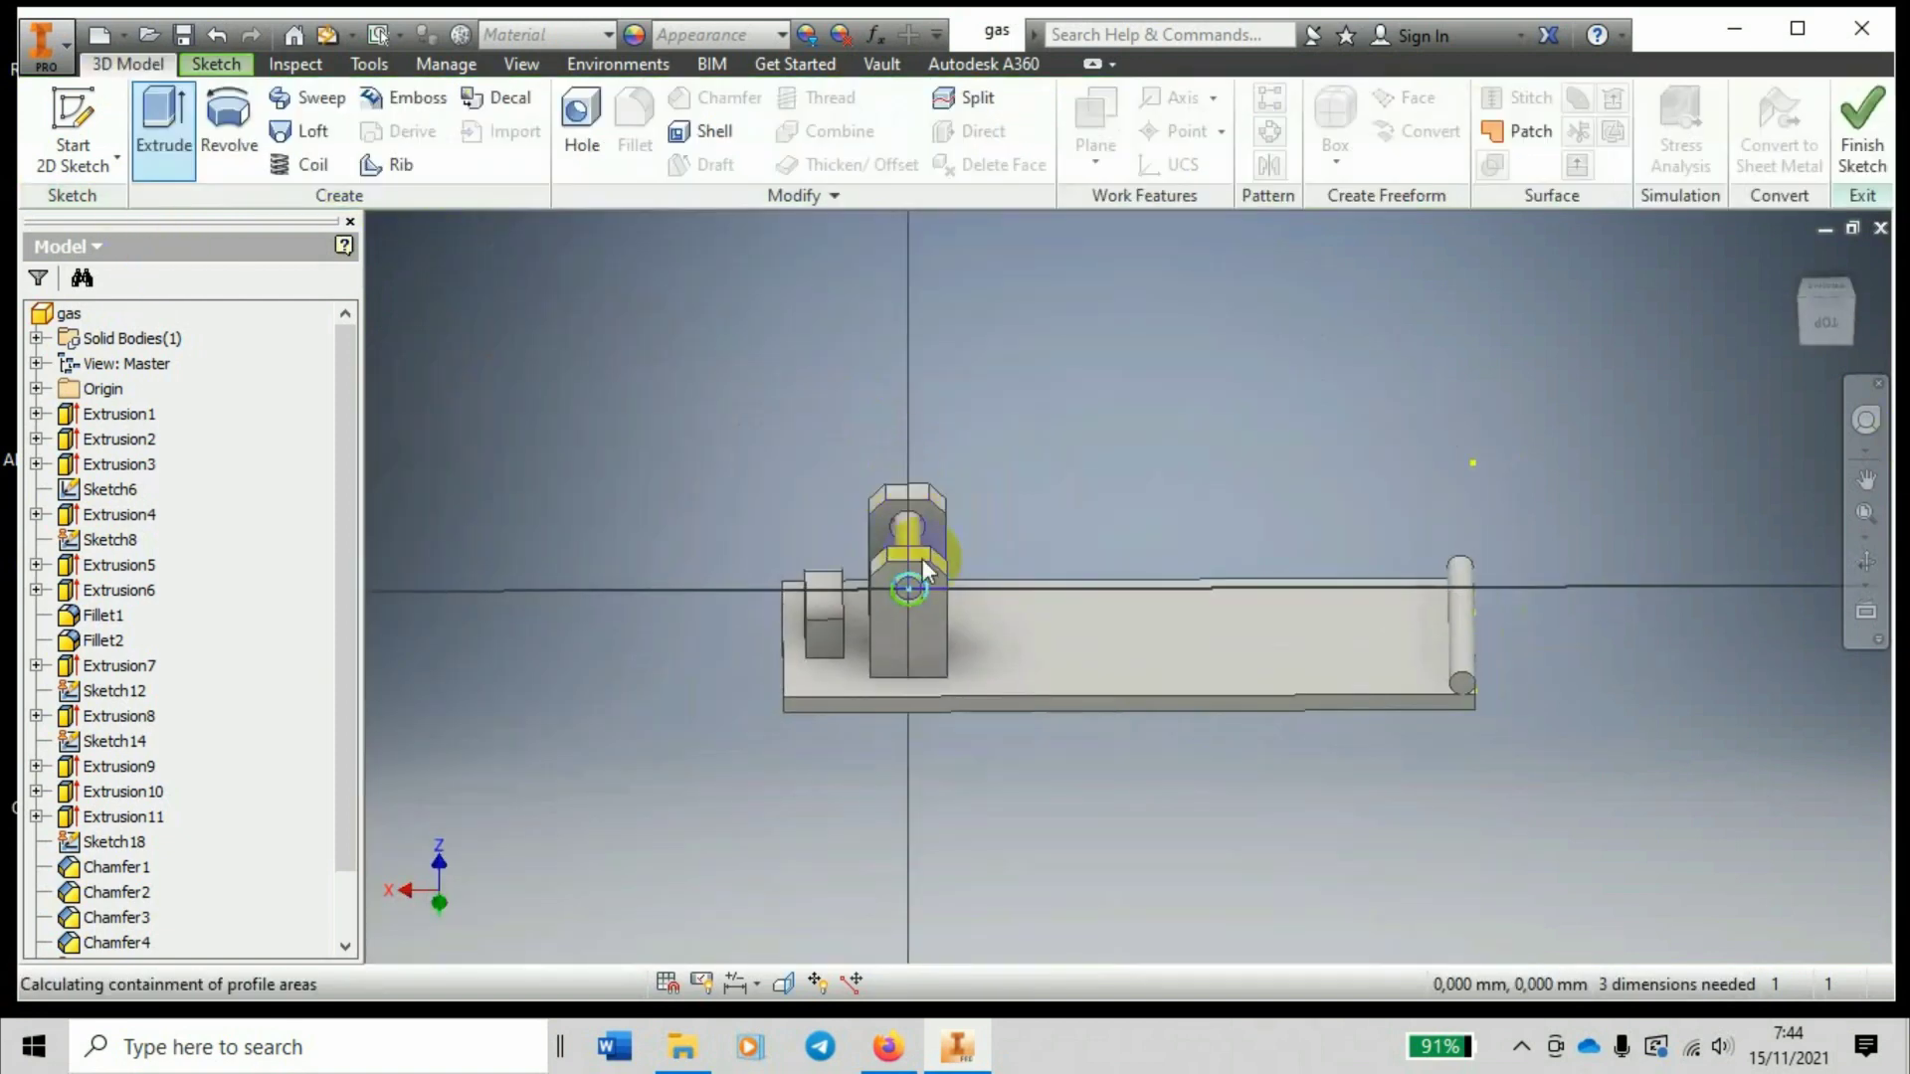
pyautogui.click(905, 591)
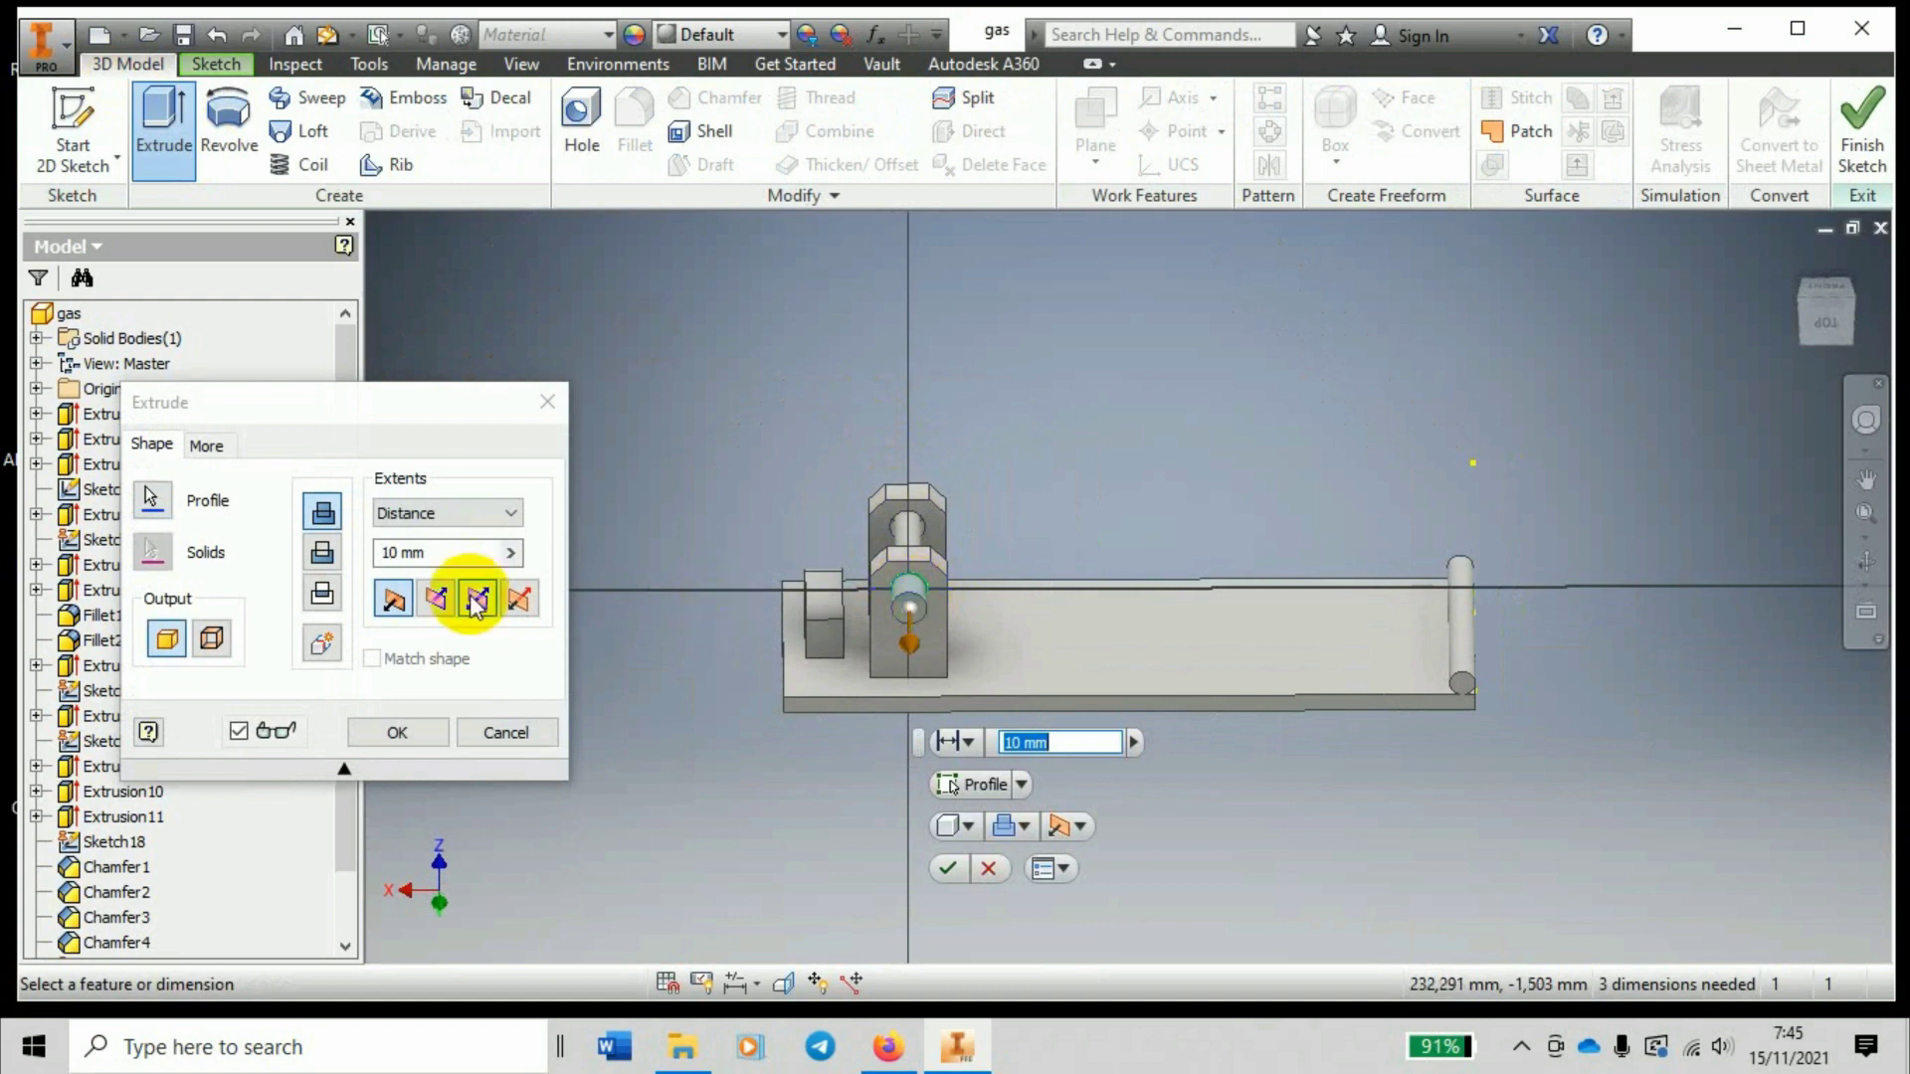
pyautogui.doubleClick(390, 553)
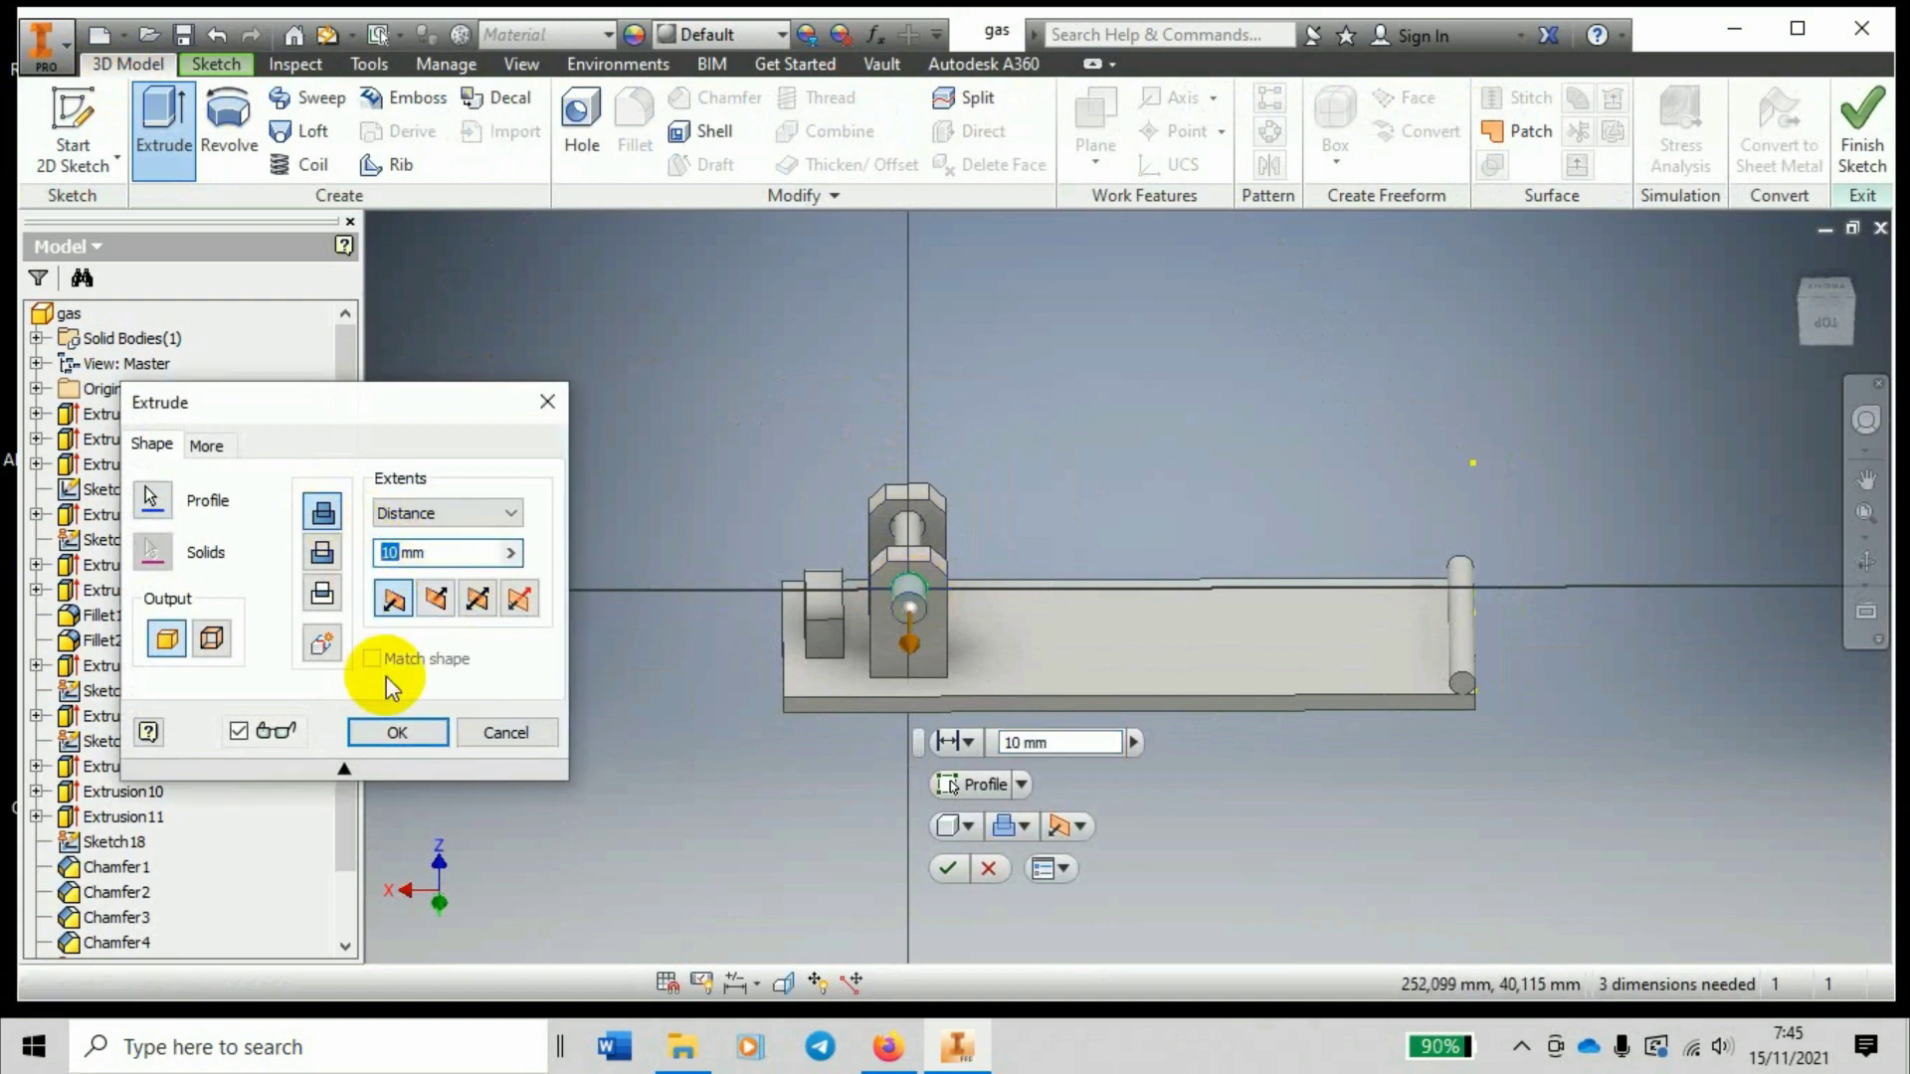
pyautogui.write('4')
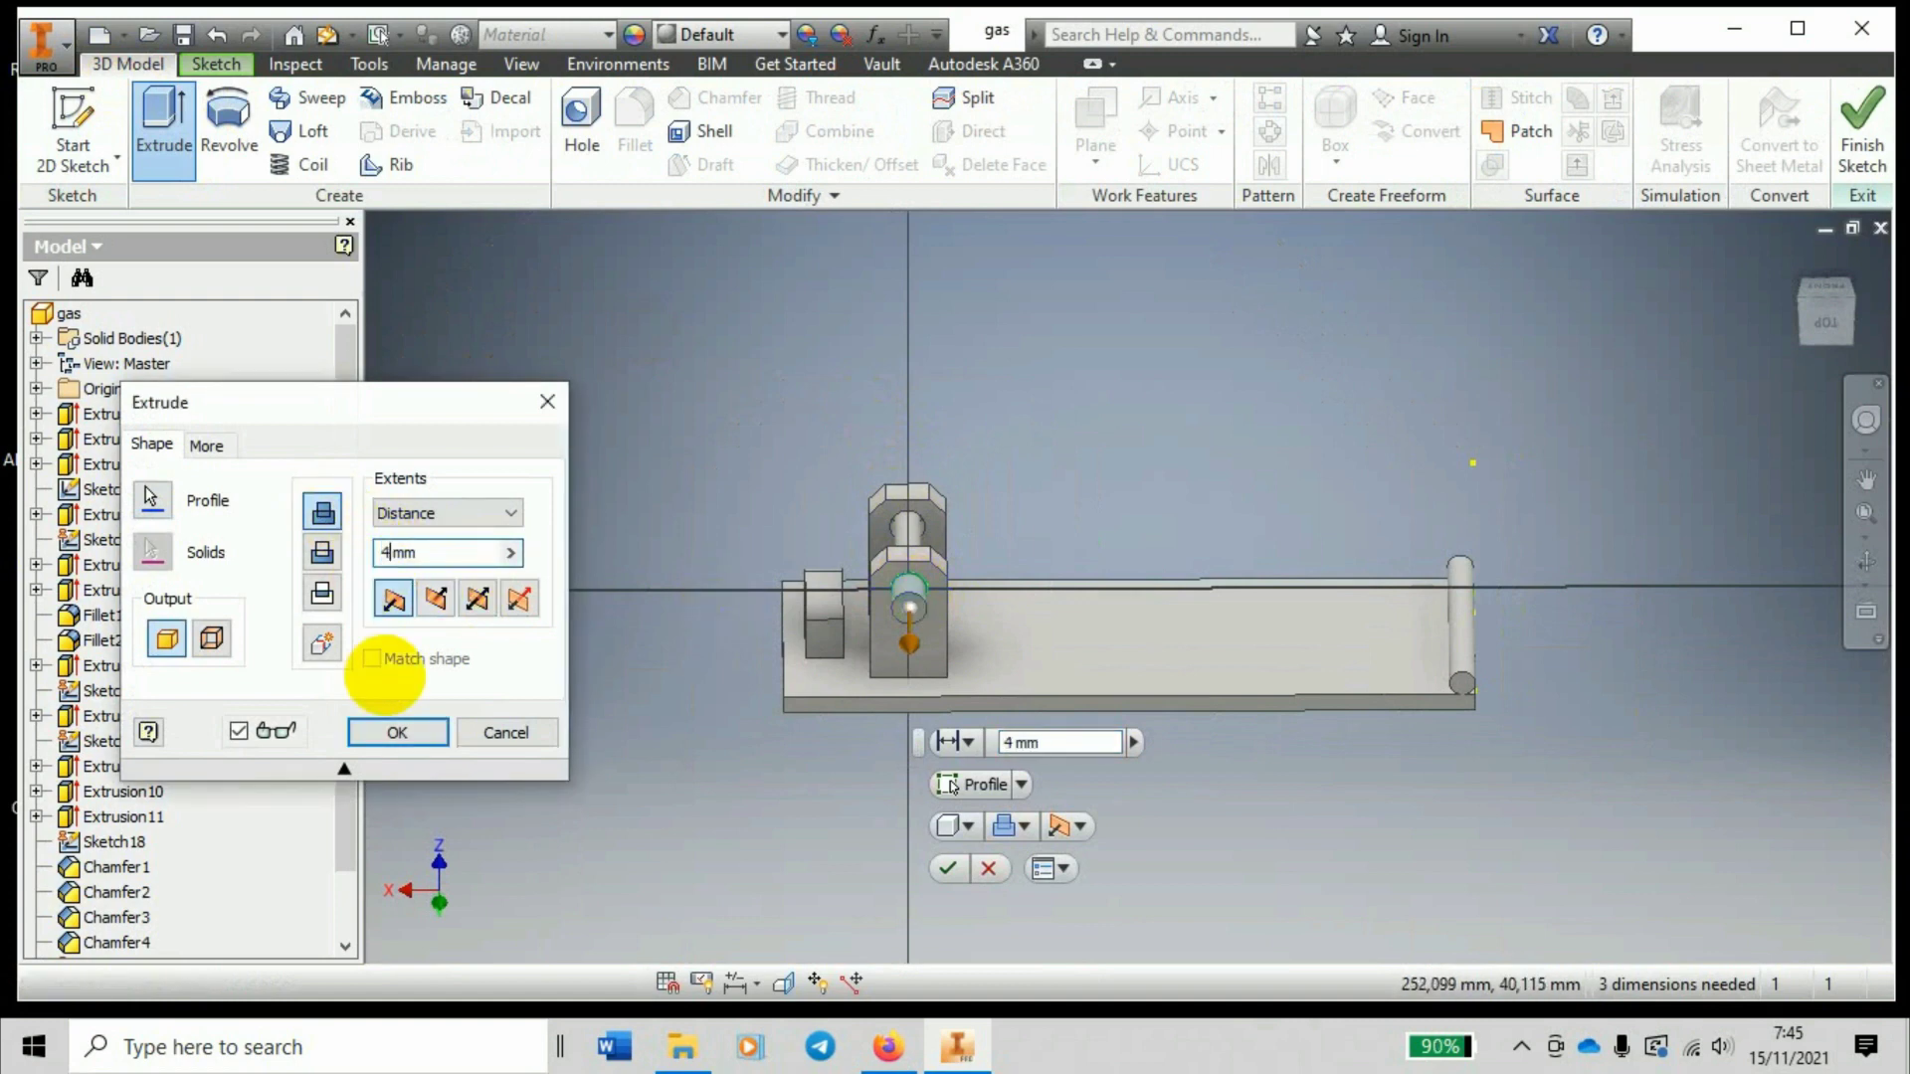
pyautogui.click(383, 733)
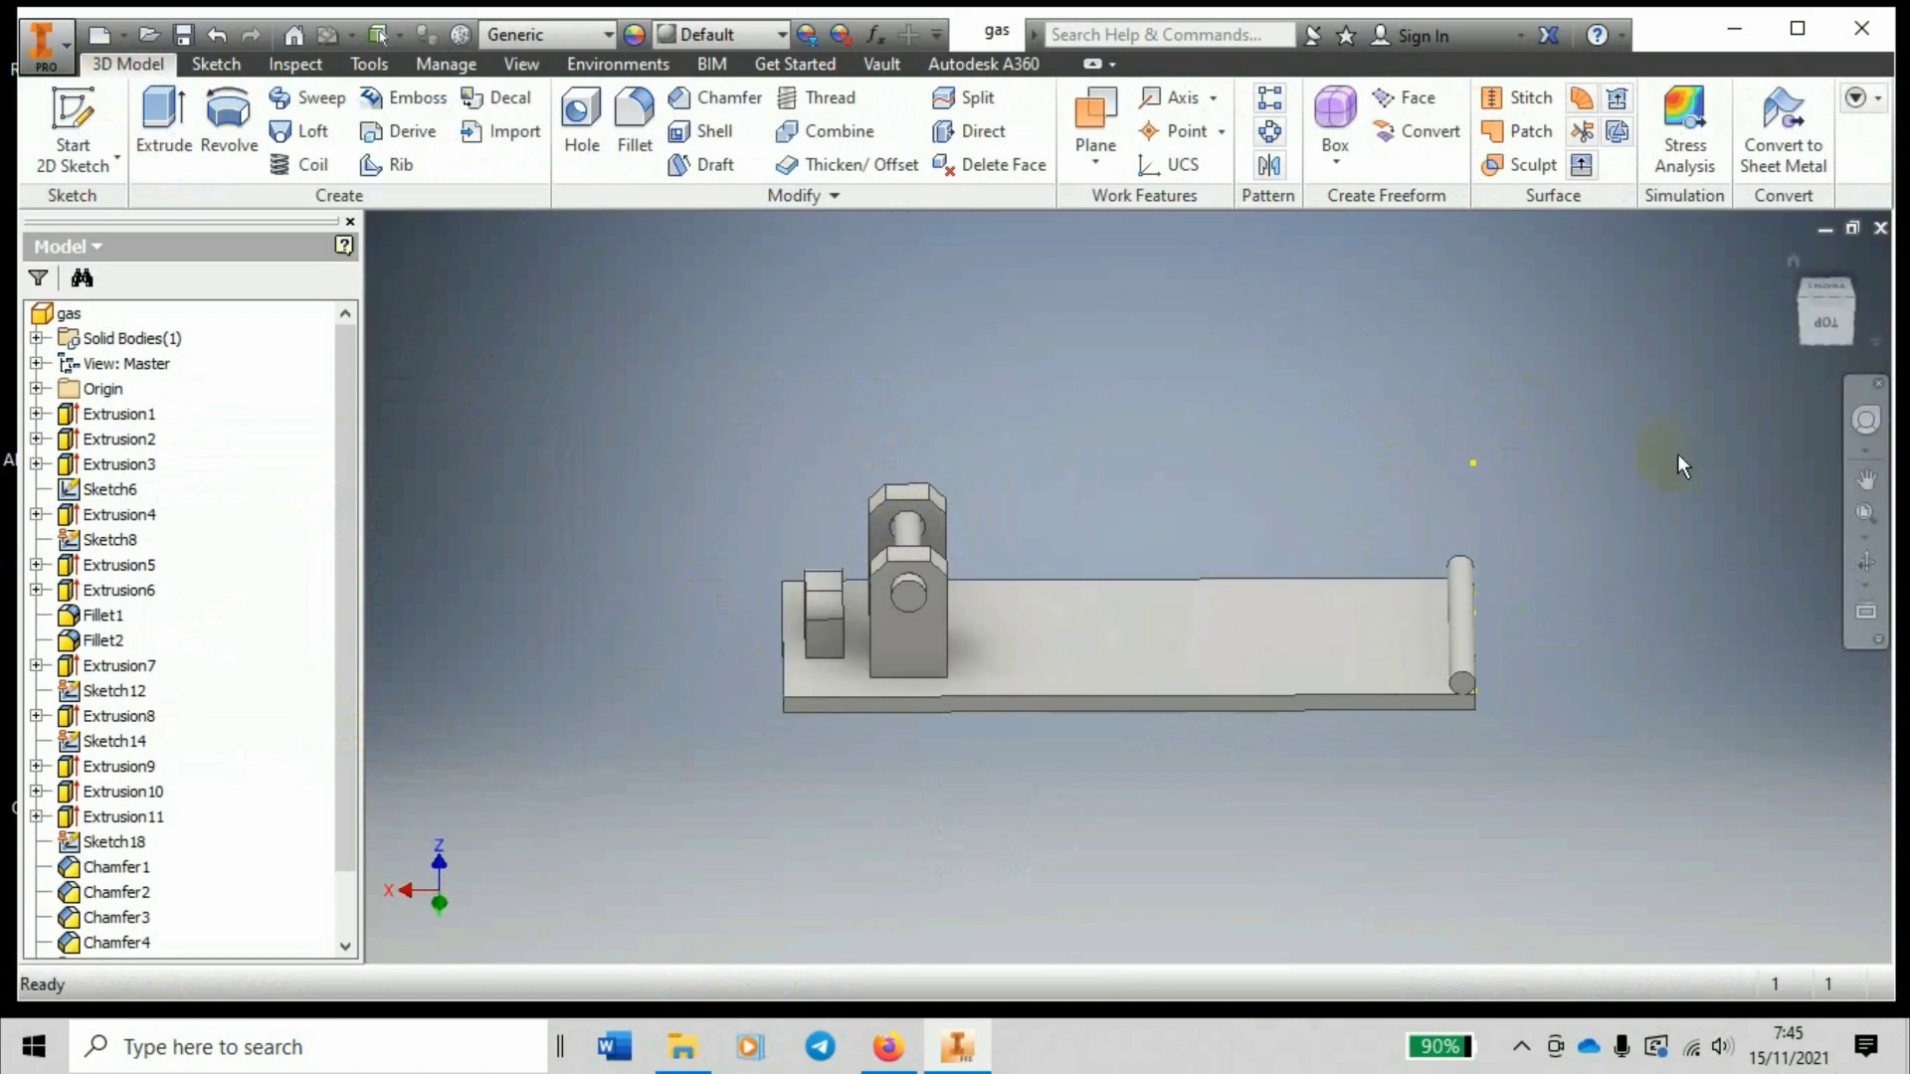
# Examine the end of the extruded pin head from a close side angle.
pyautogui.click(1866, 563)
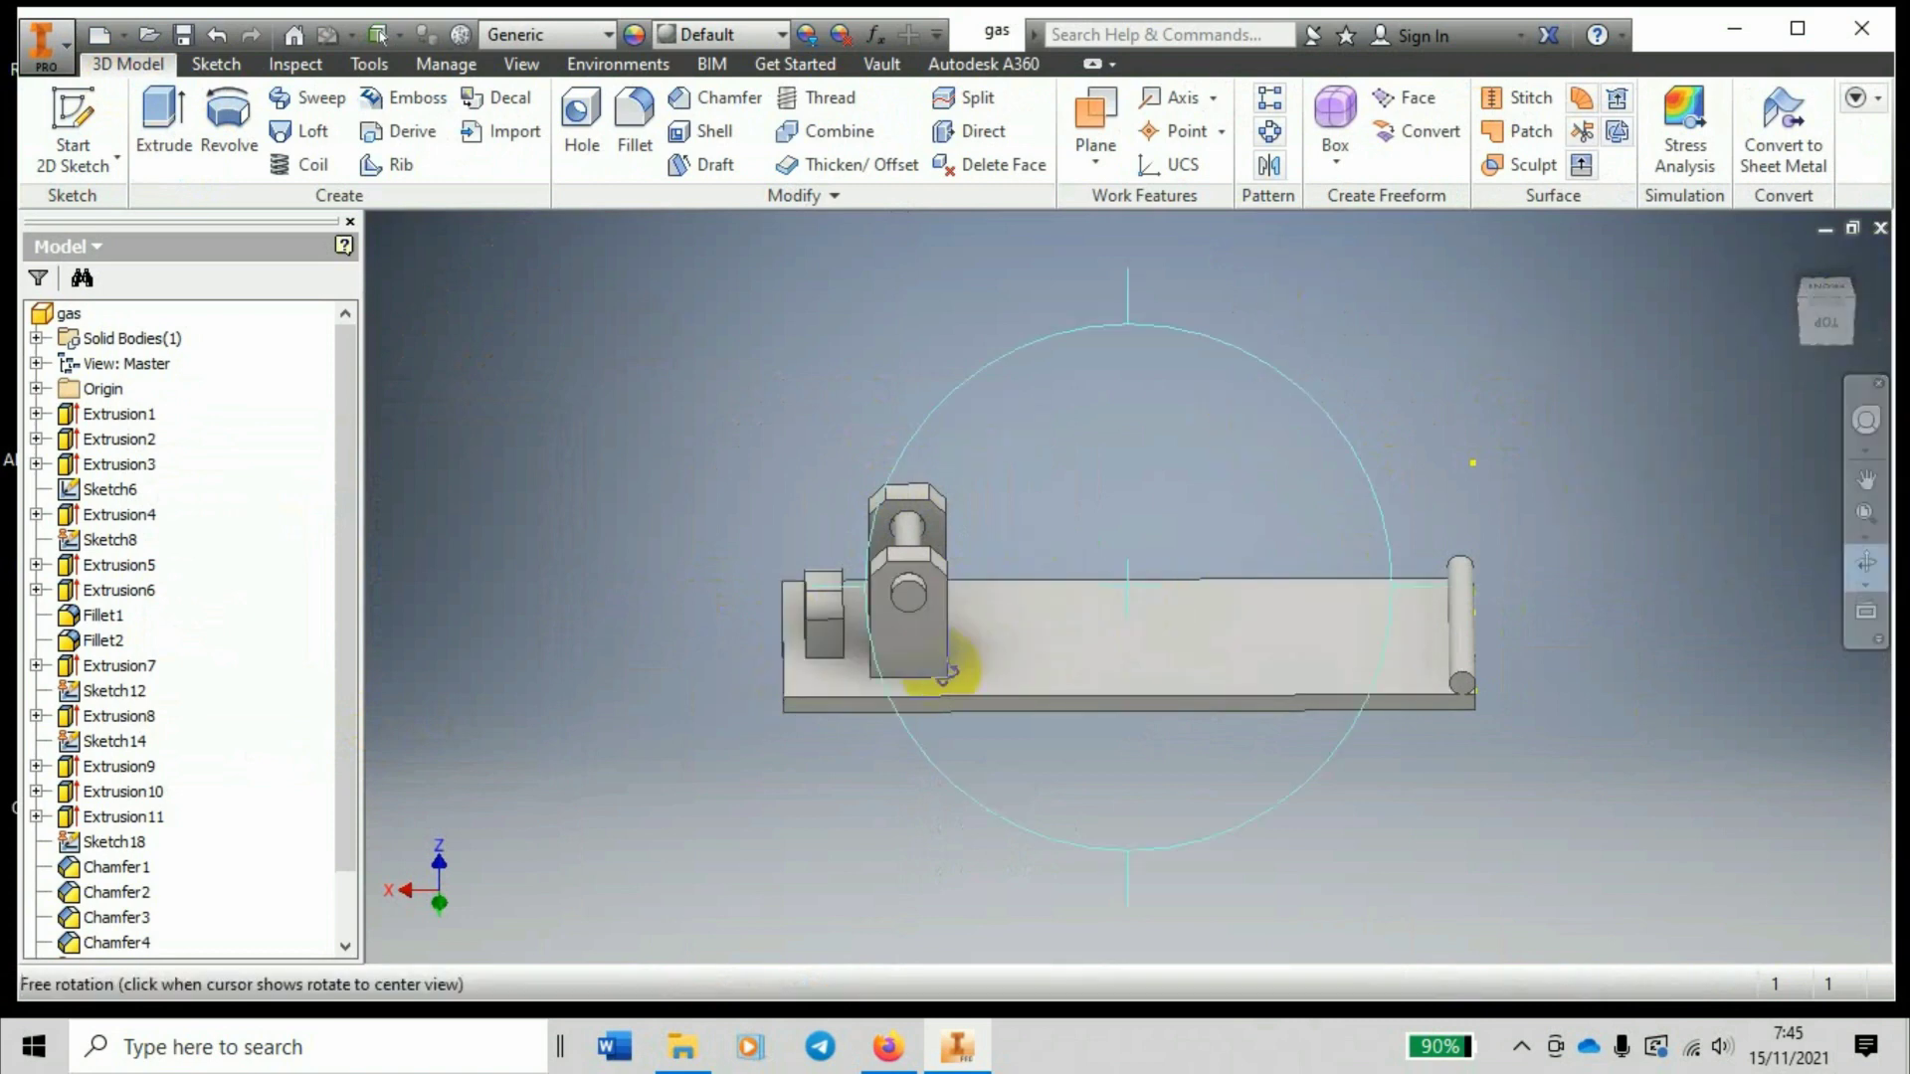
pyautogui.moveTo(943, 675); pyautogui.dragTo(1130, 648)
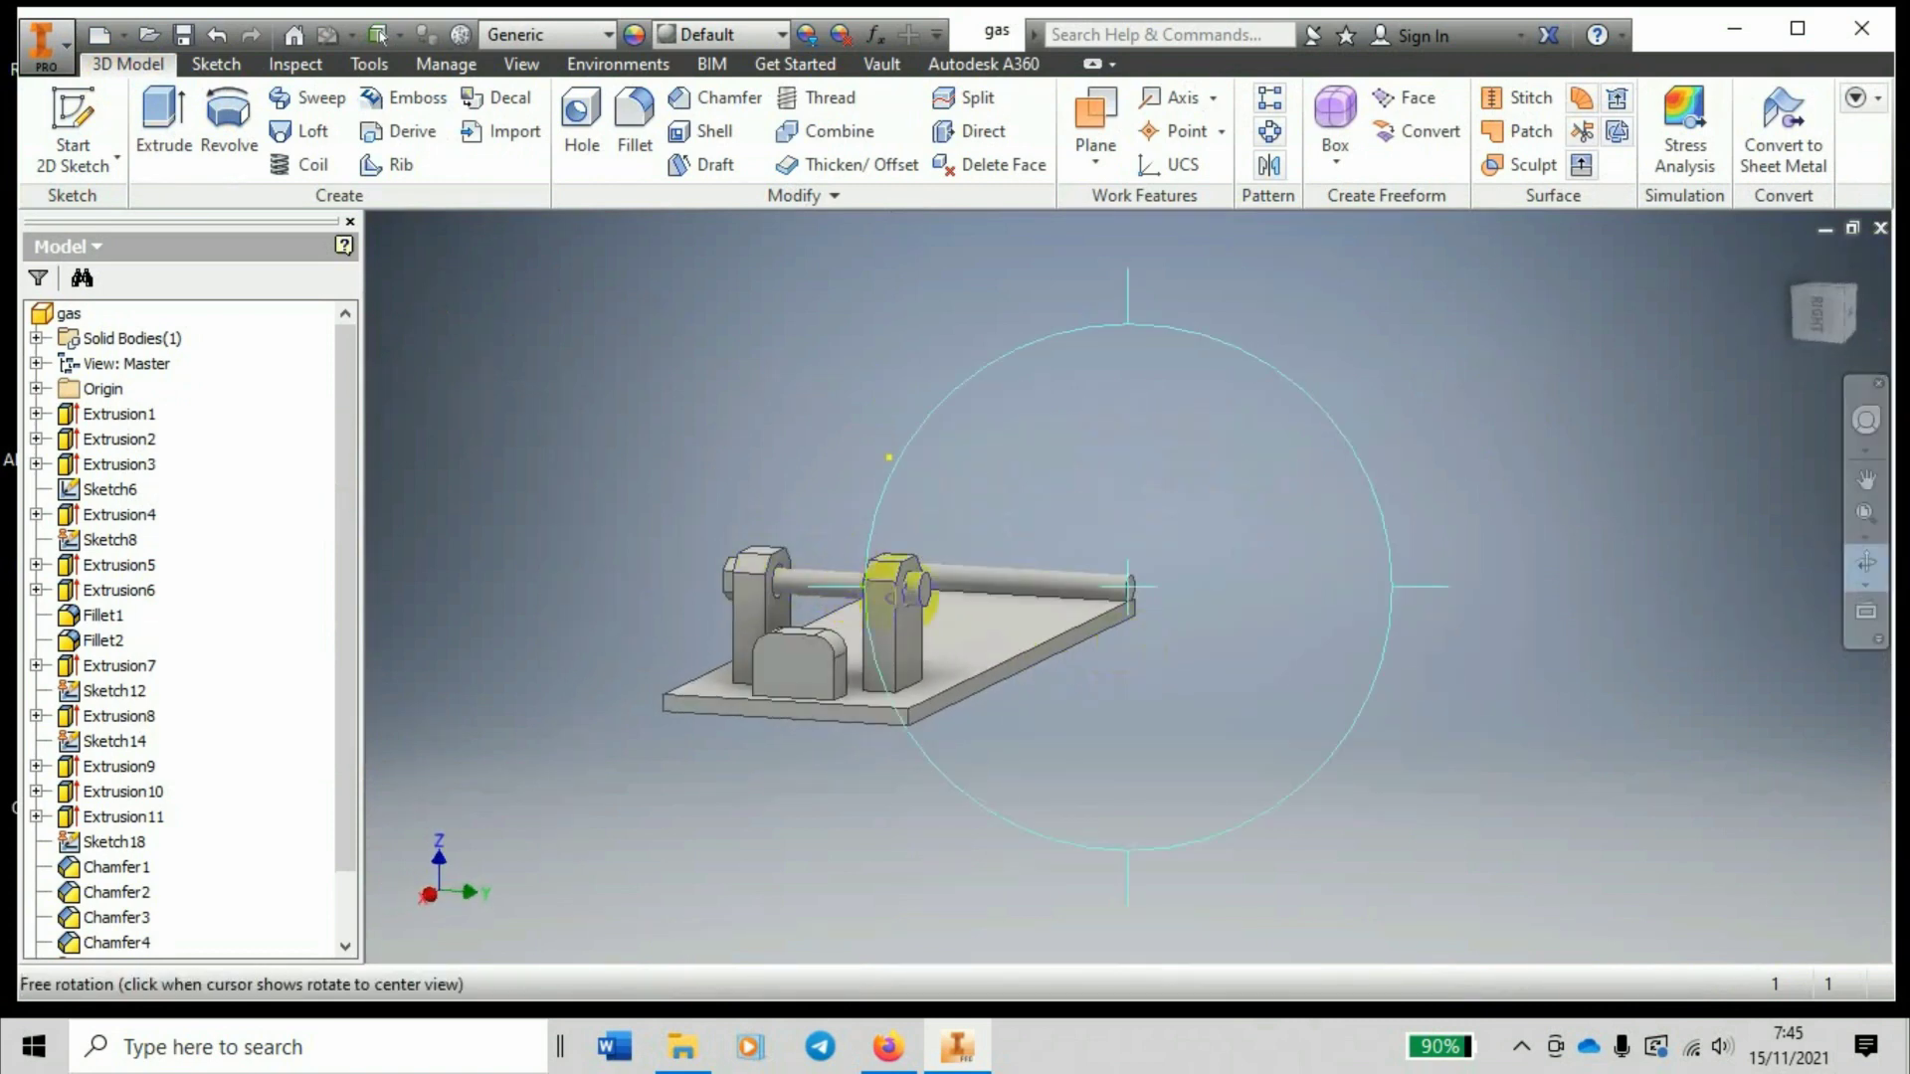
pyautogui.scroll(10, 900, 597)
pyautogui.scroll(-5, 870, 587)
pyautogui.rightClick(1094, 543)
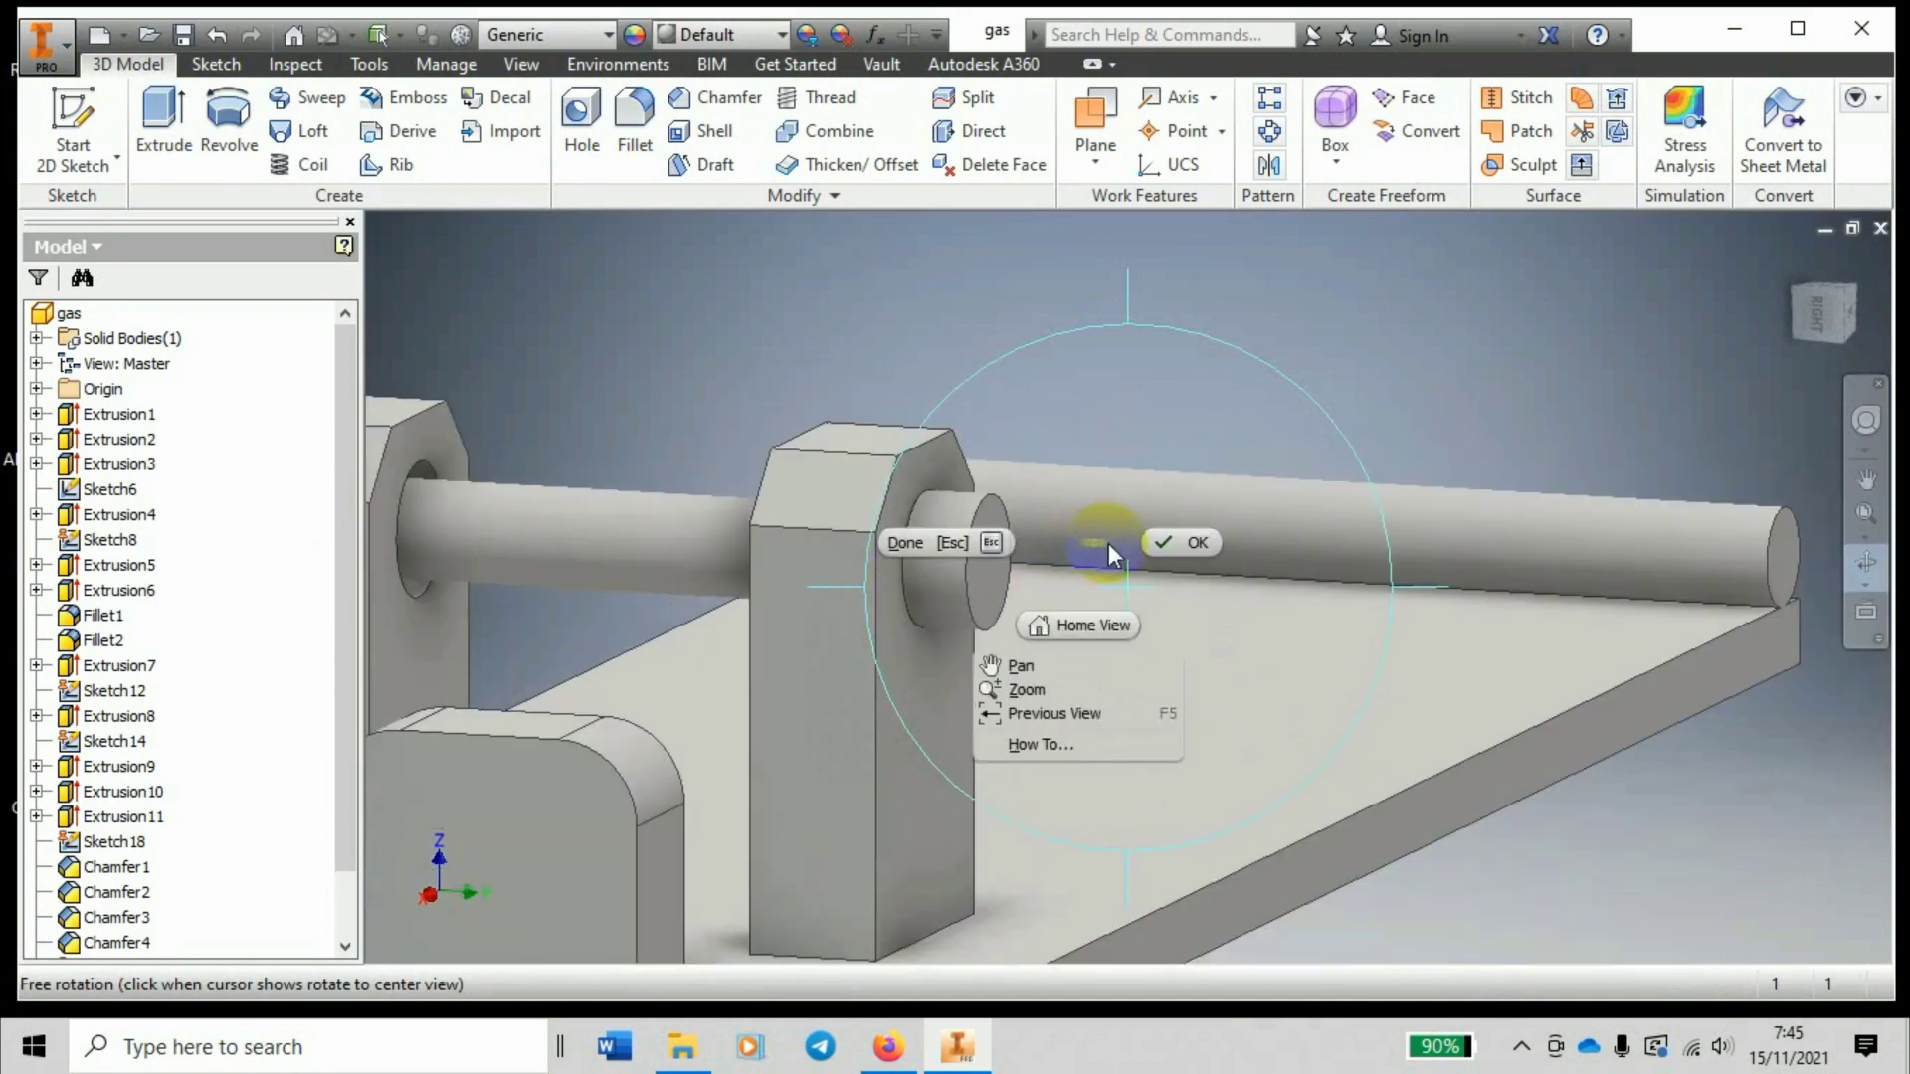
pyautogui.click(1189, 543)
pyautogui.click(575, 128)
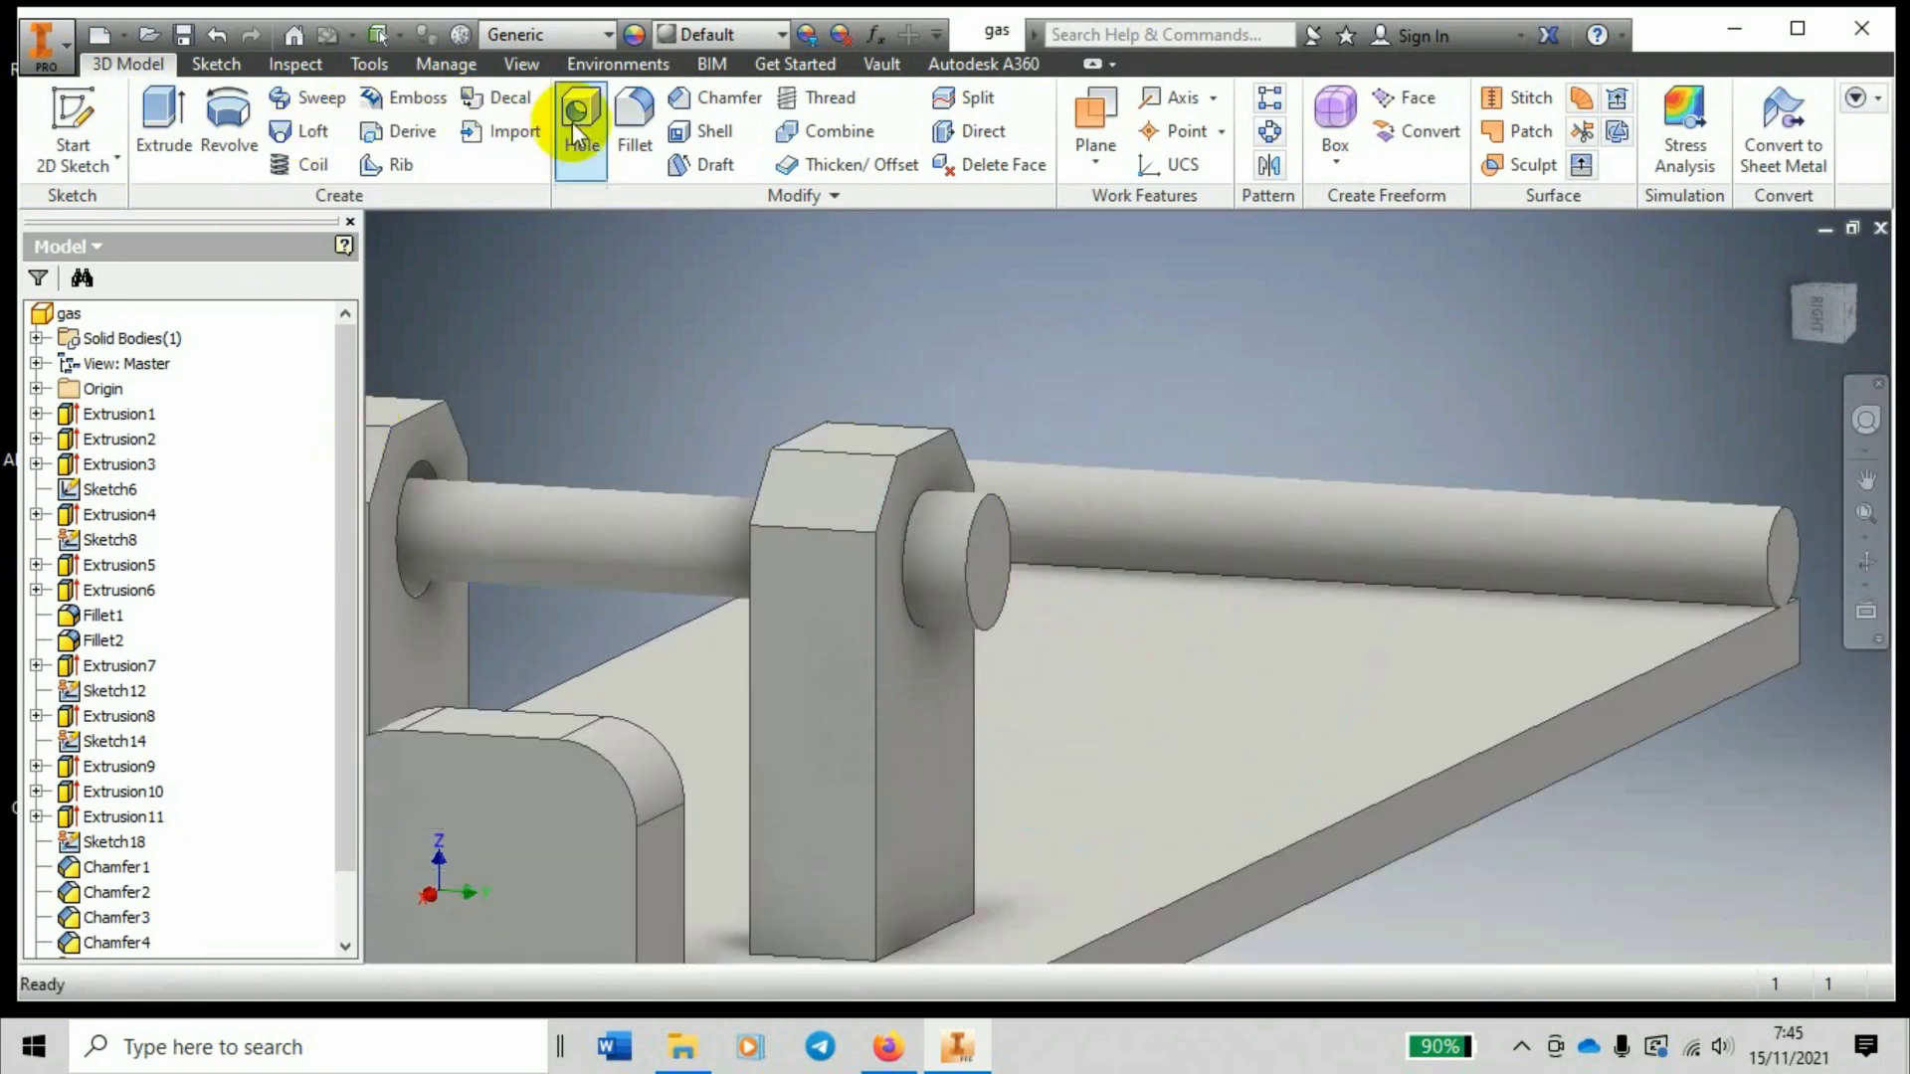
pyautogui.click(636, 134)
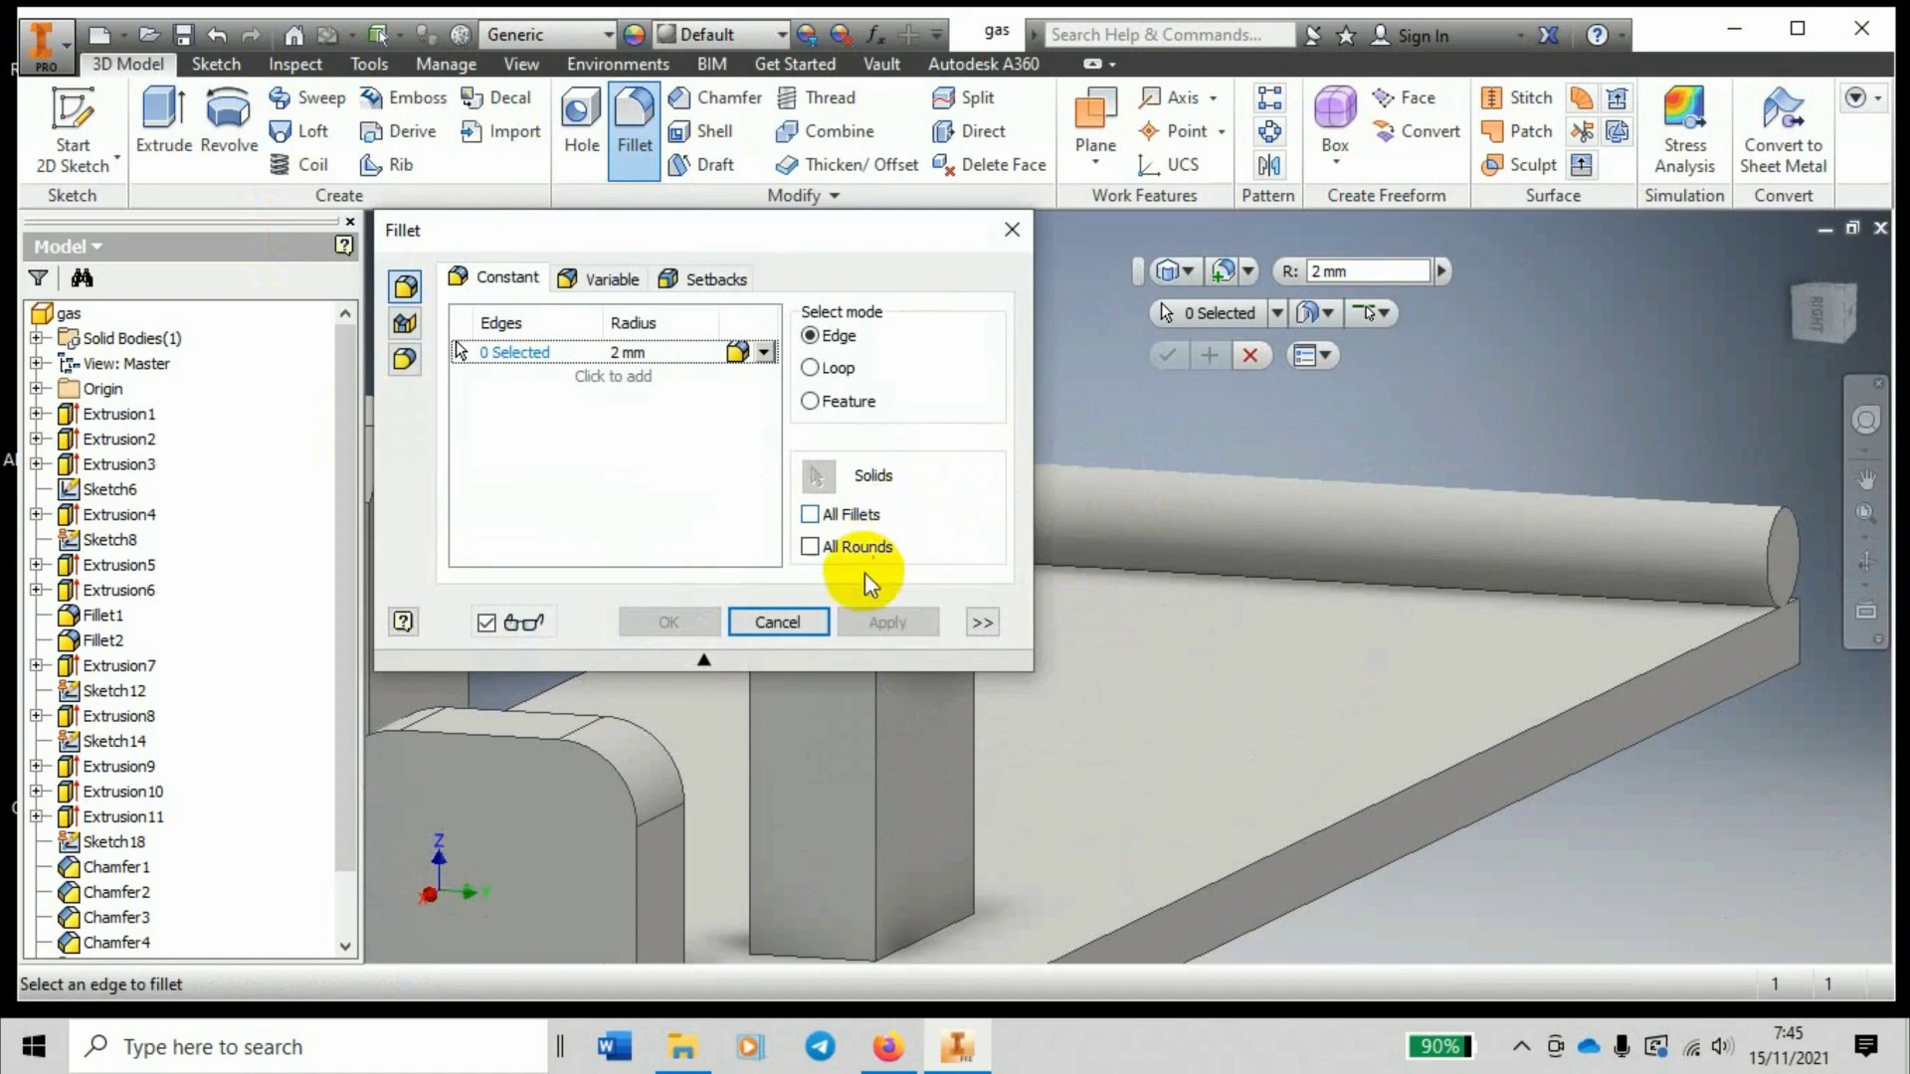
pyautogui.click(791, 627)
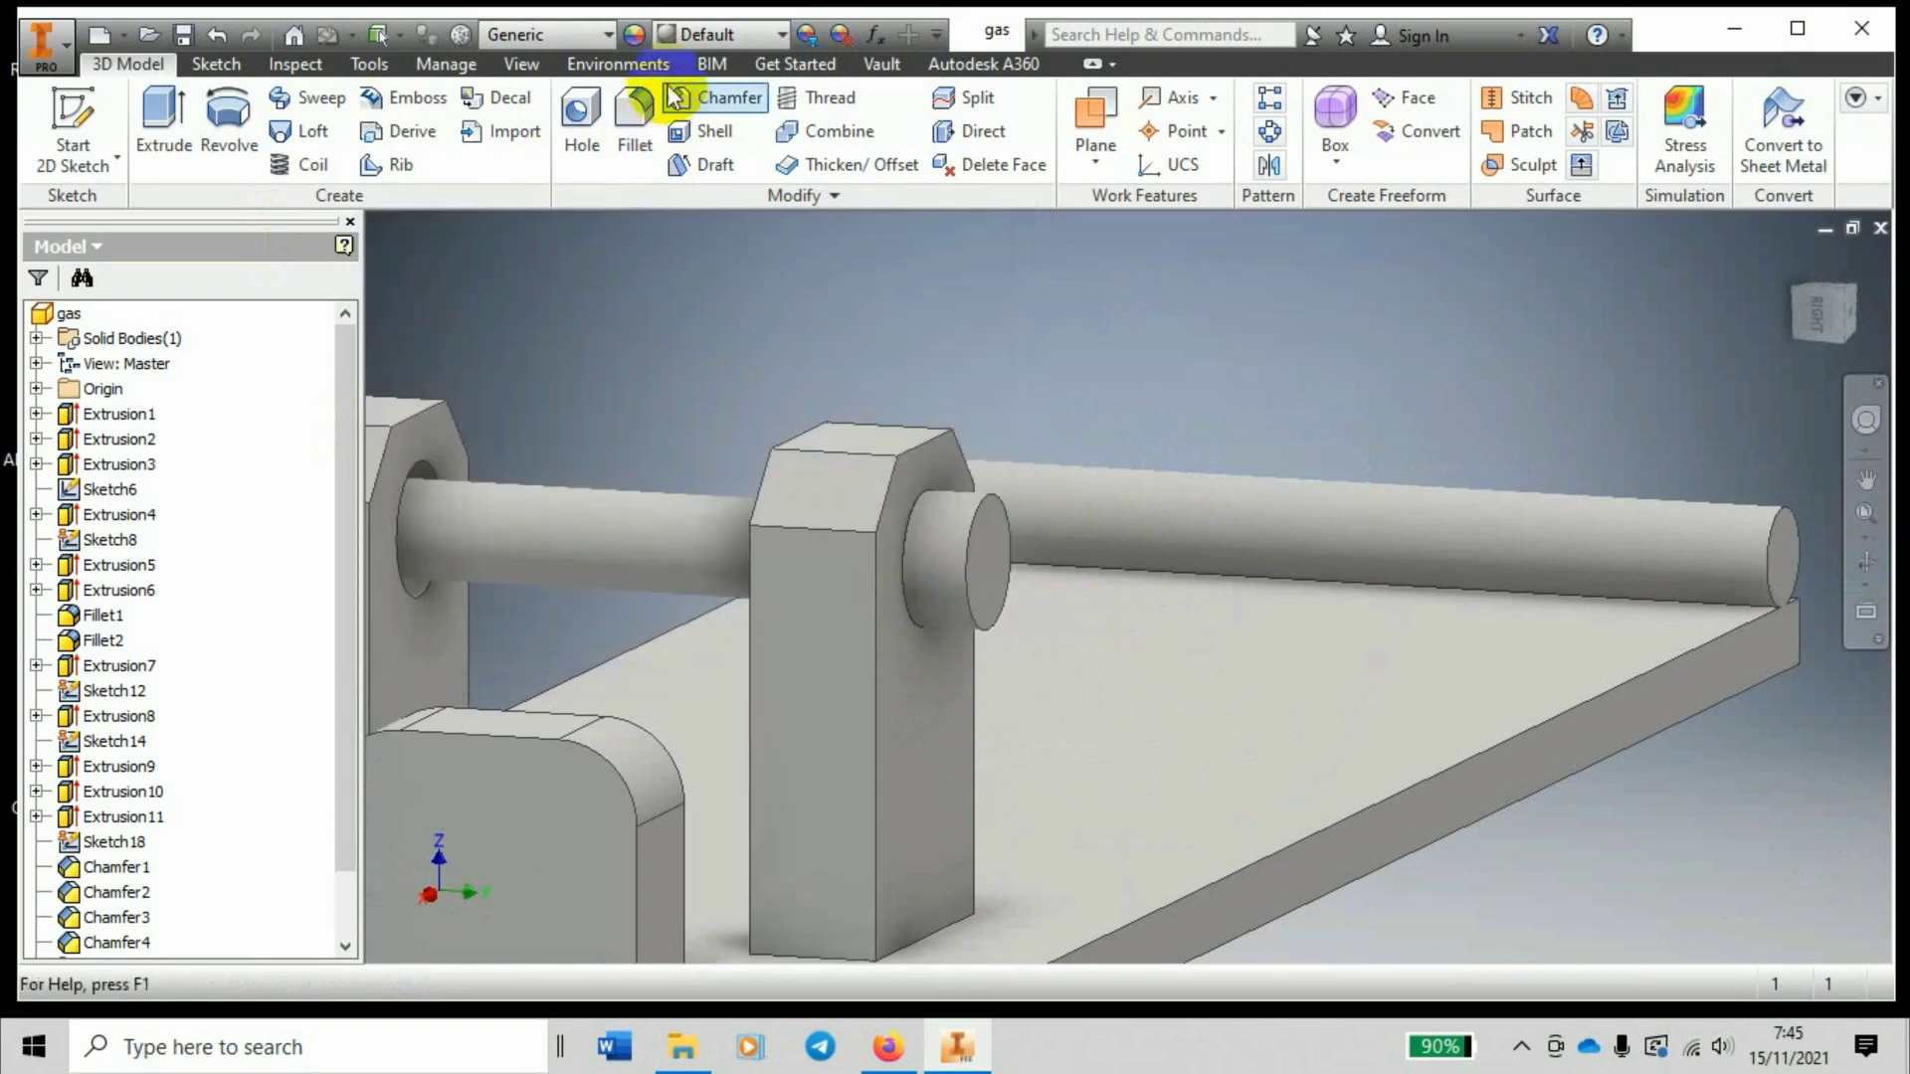
# Chamfer the outer circular edge of the pin head by 1 mm.
pyautogui.click(708, 97)
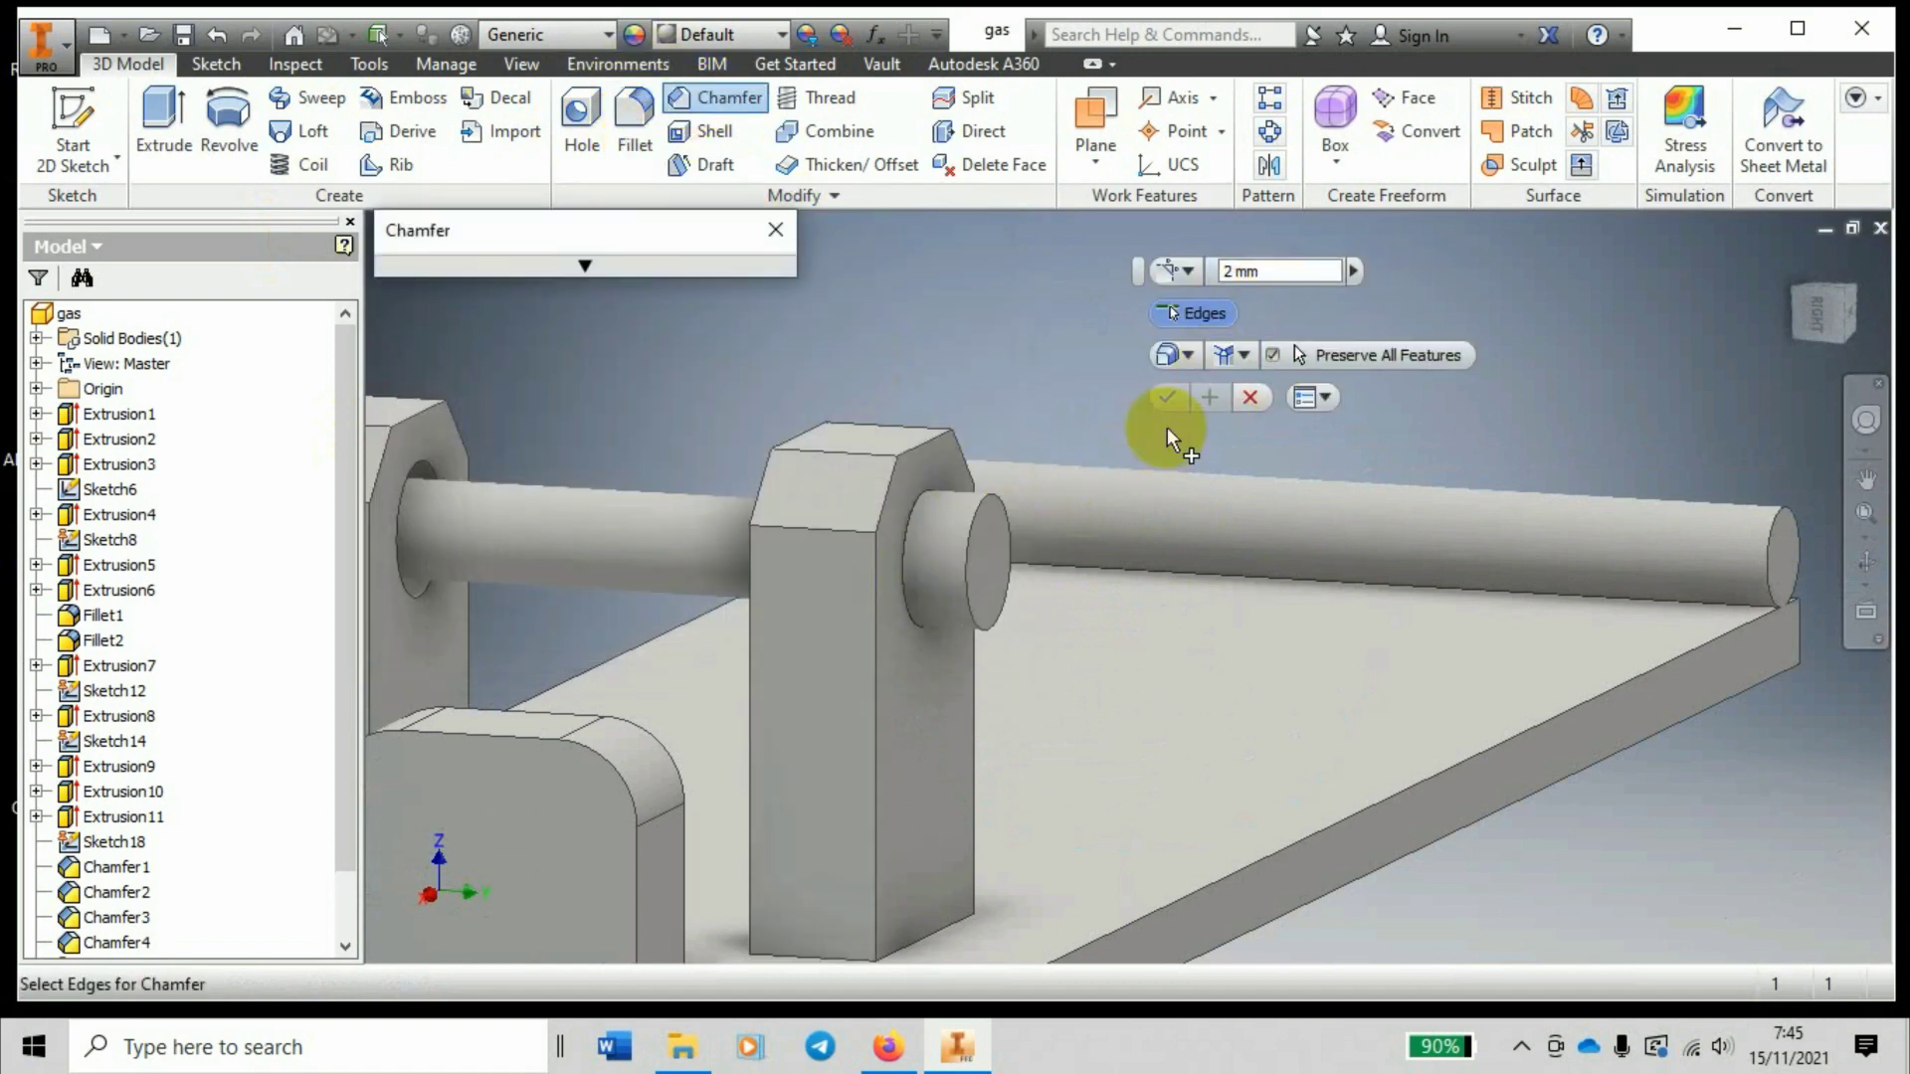
pyautogui.click(970, 518)
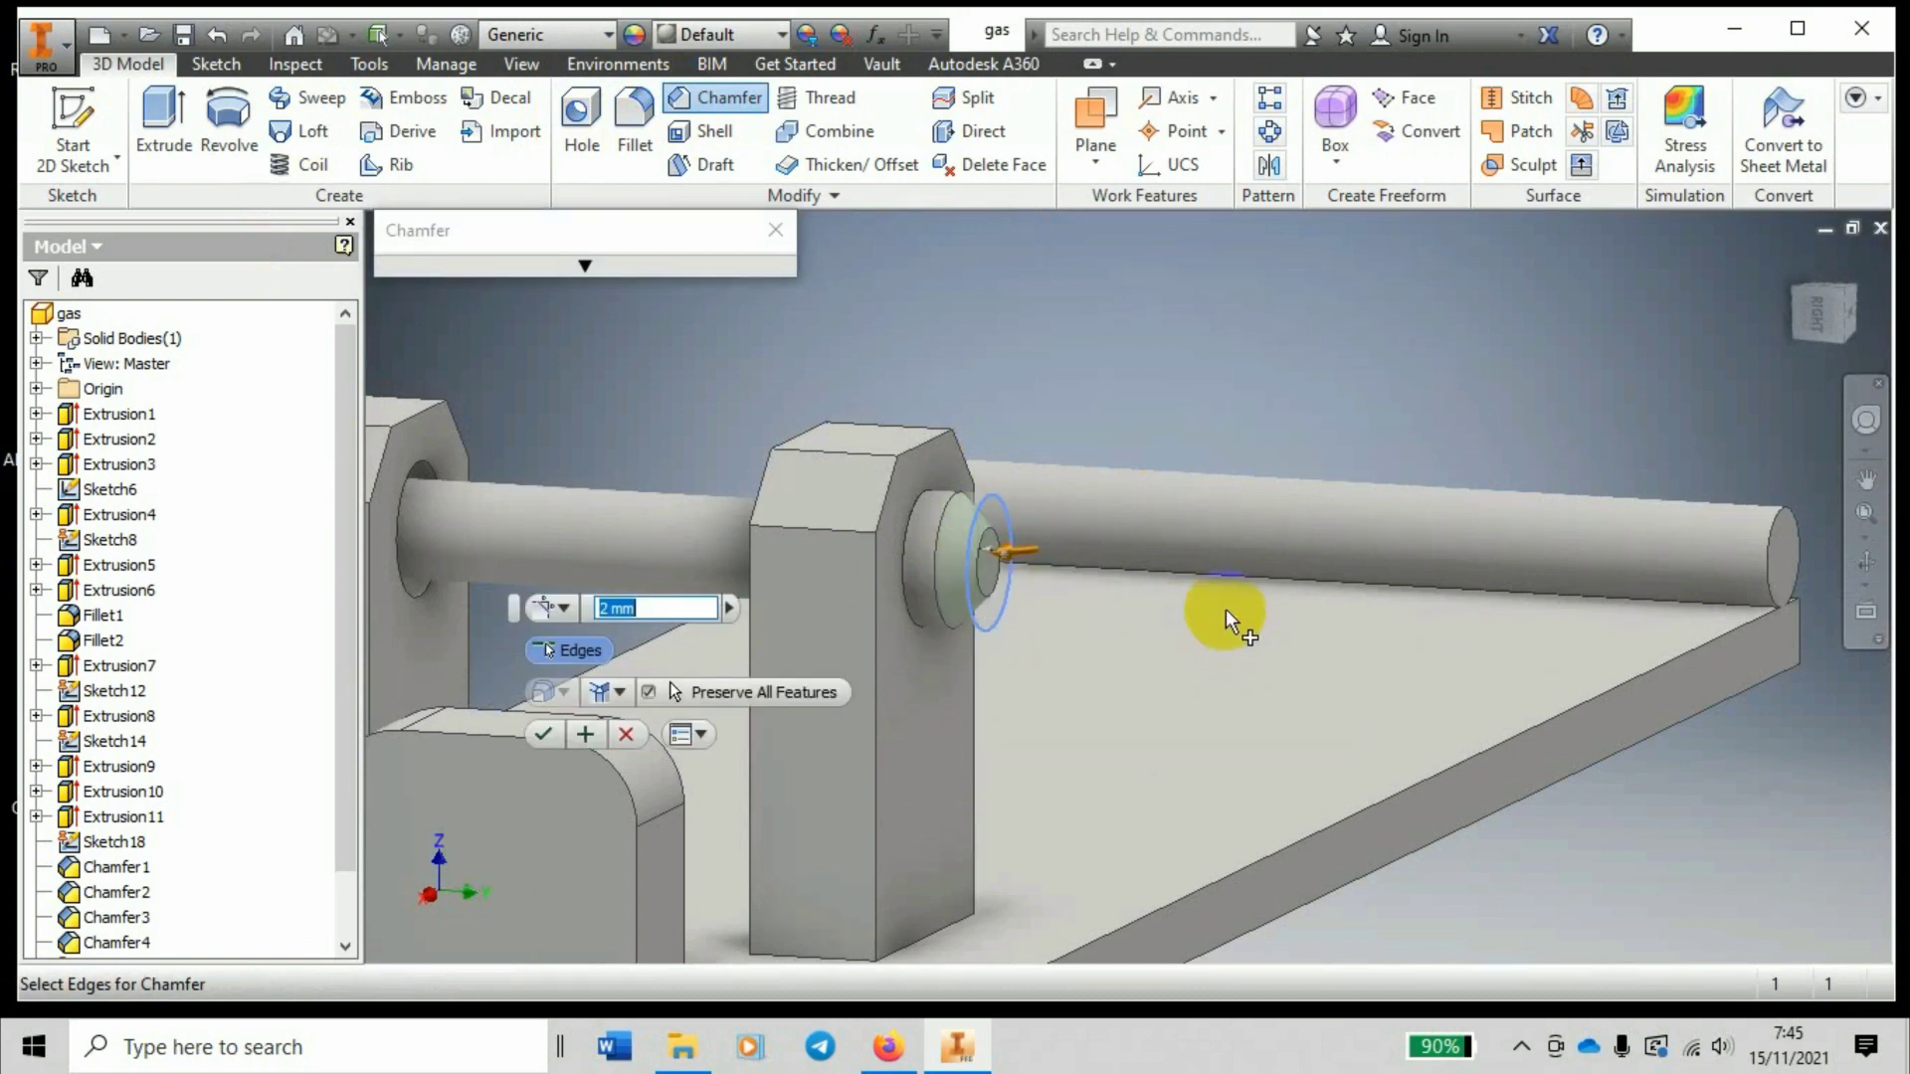
pyautogui.click(613, 608)
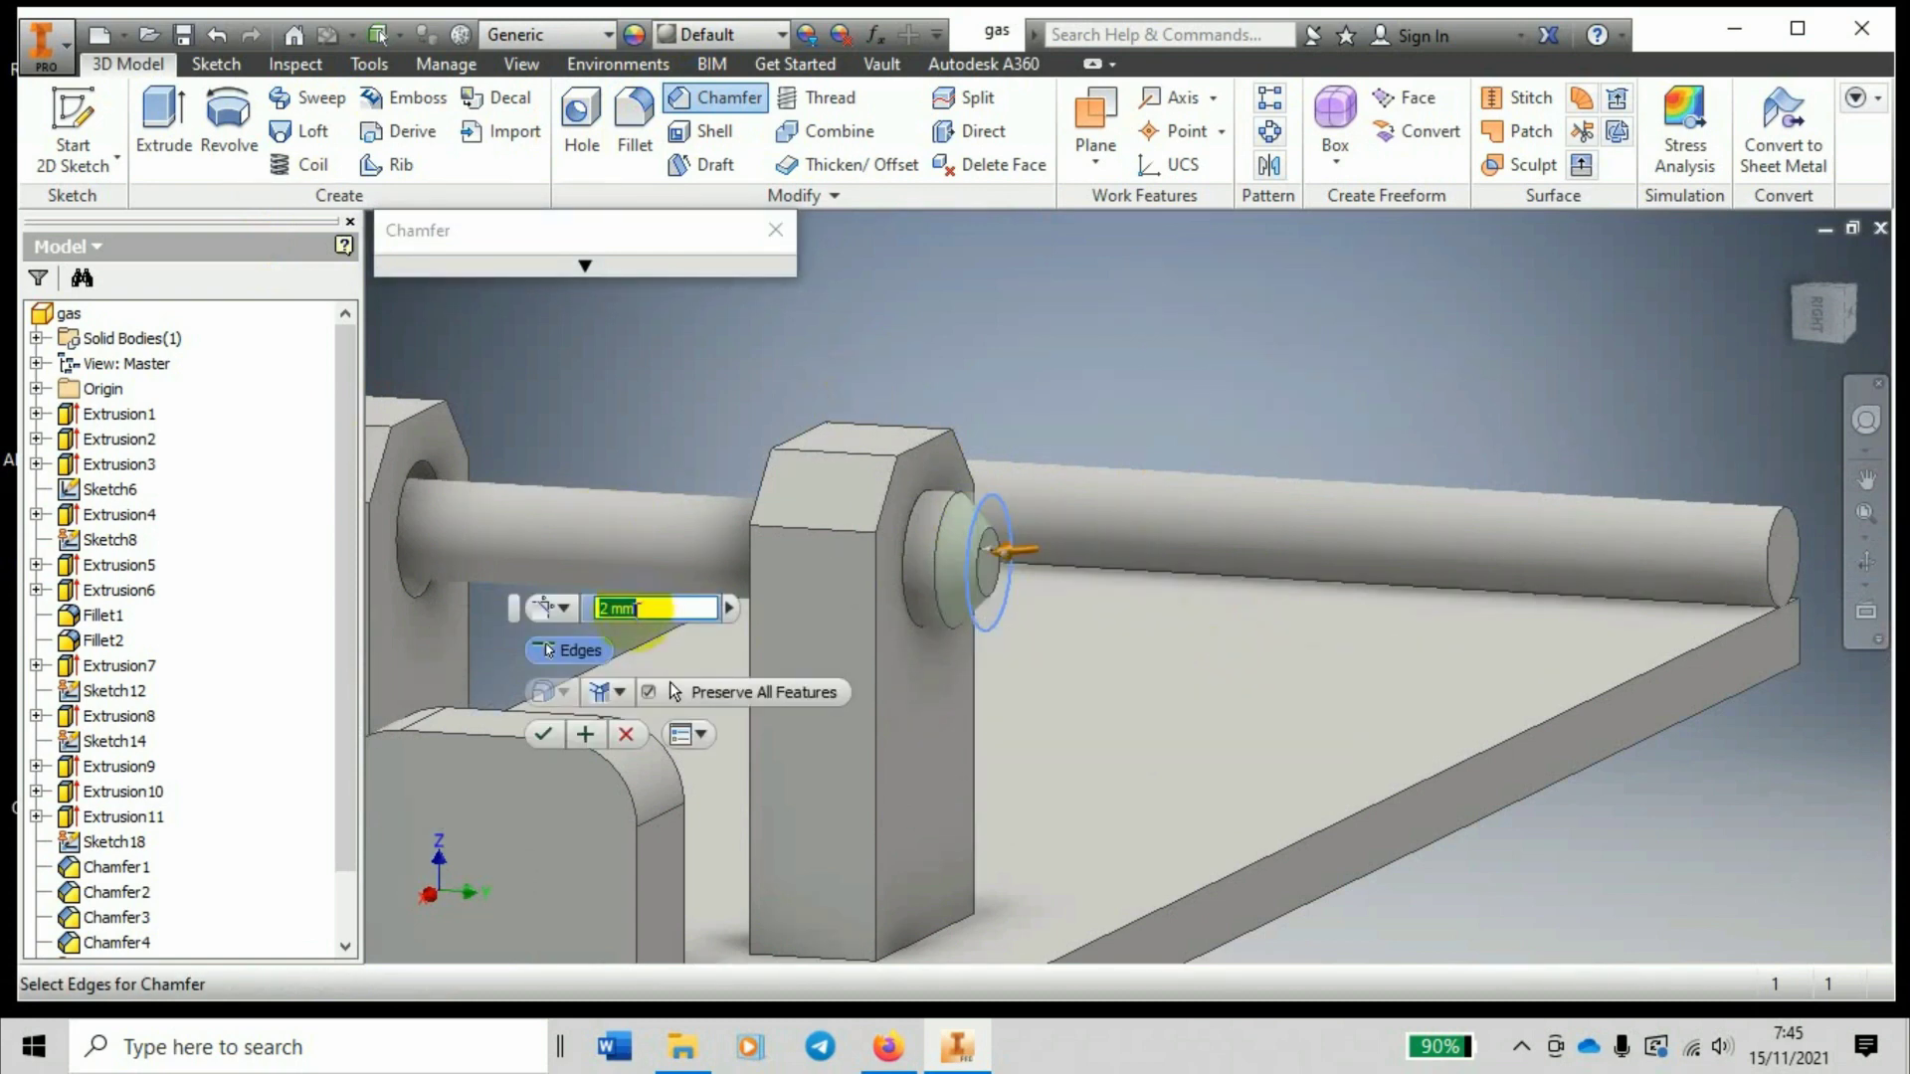
pyautogui.click(573, 611)
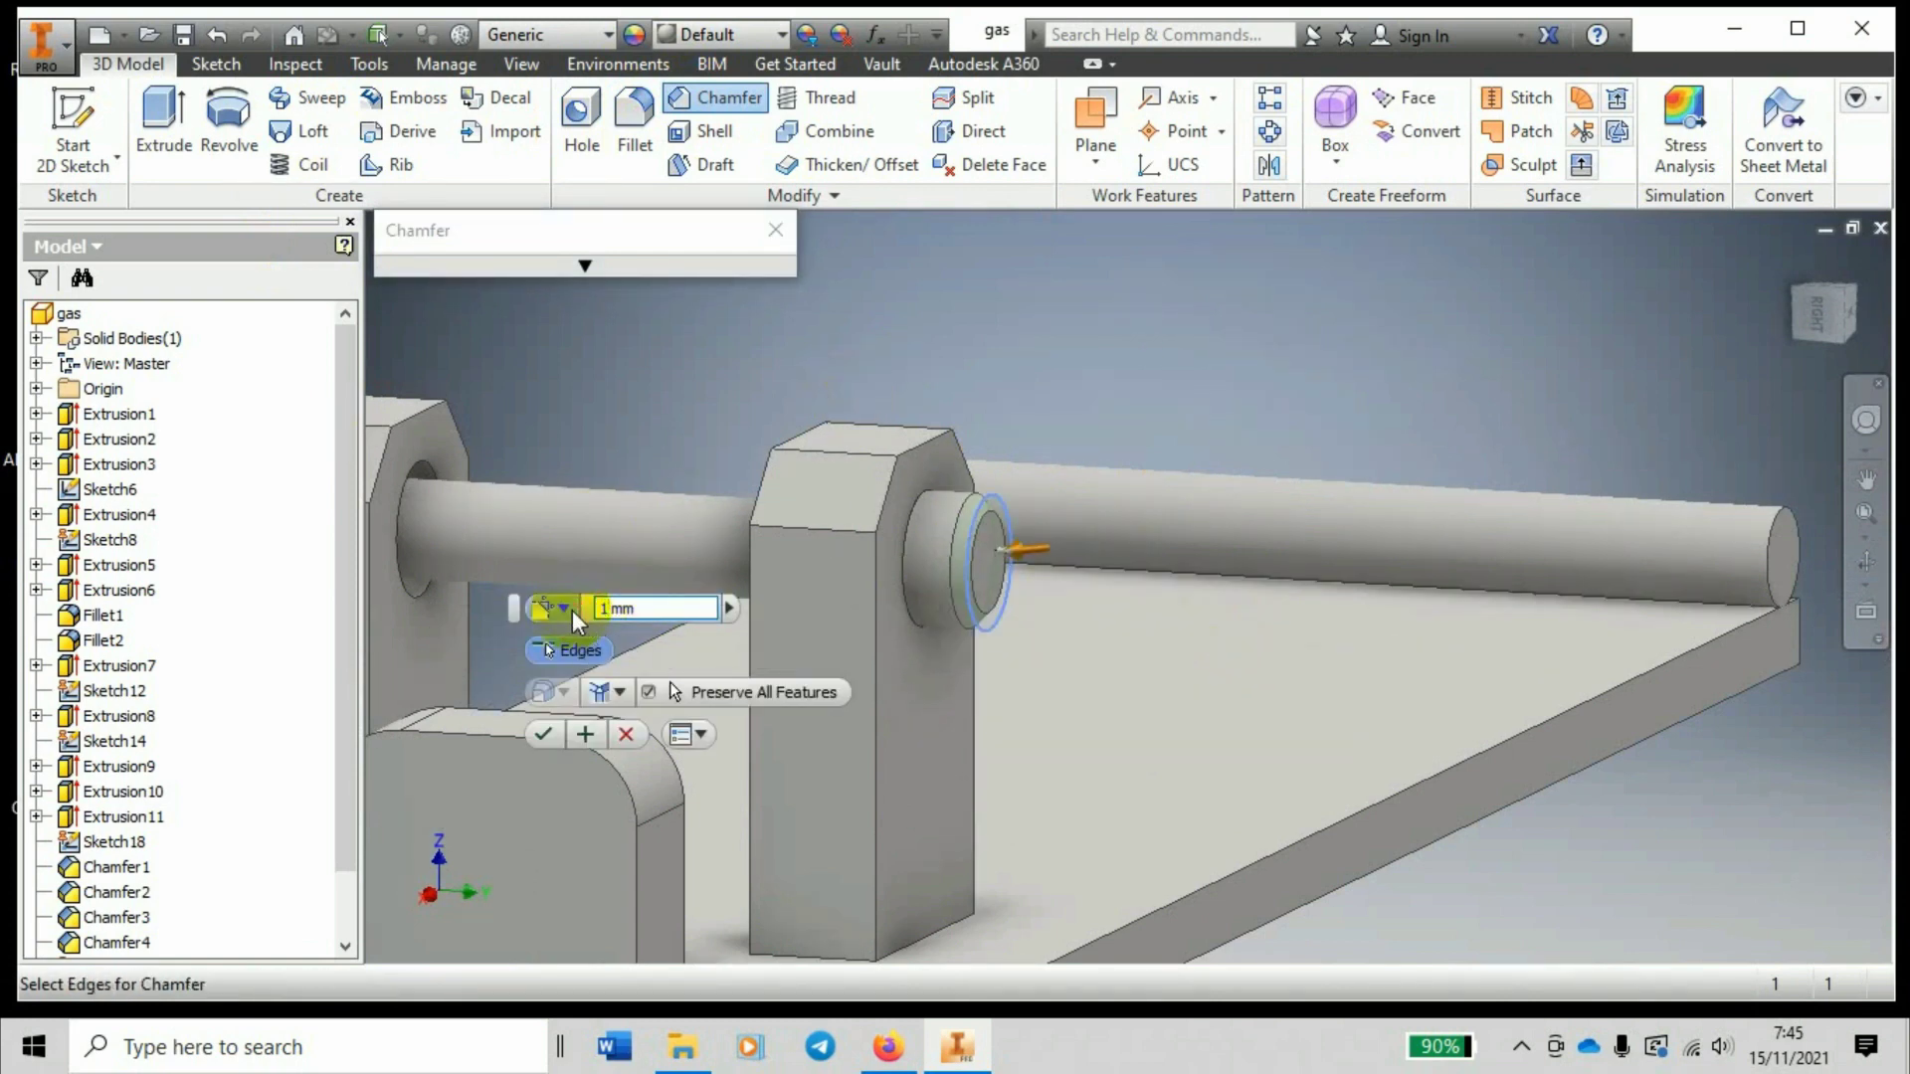
pyautogui.click(609, 879)
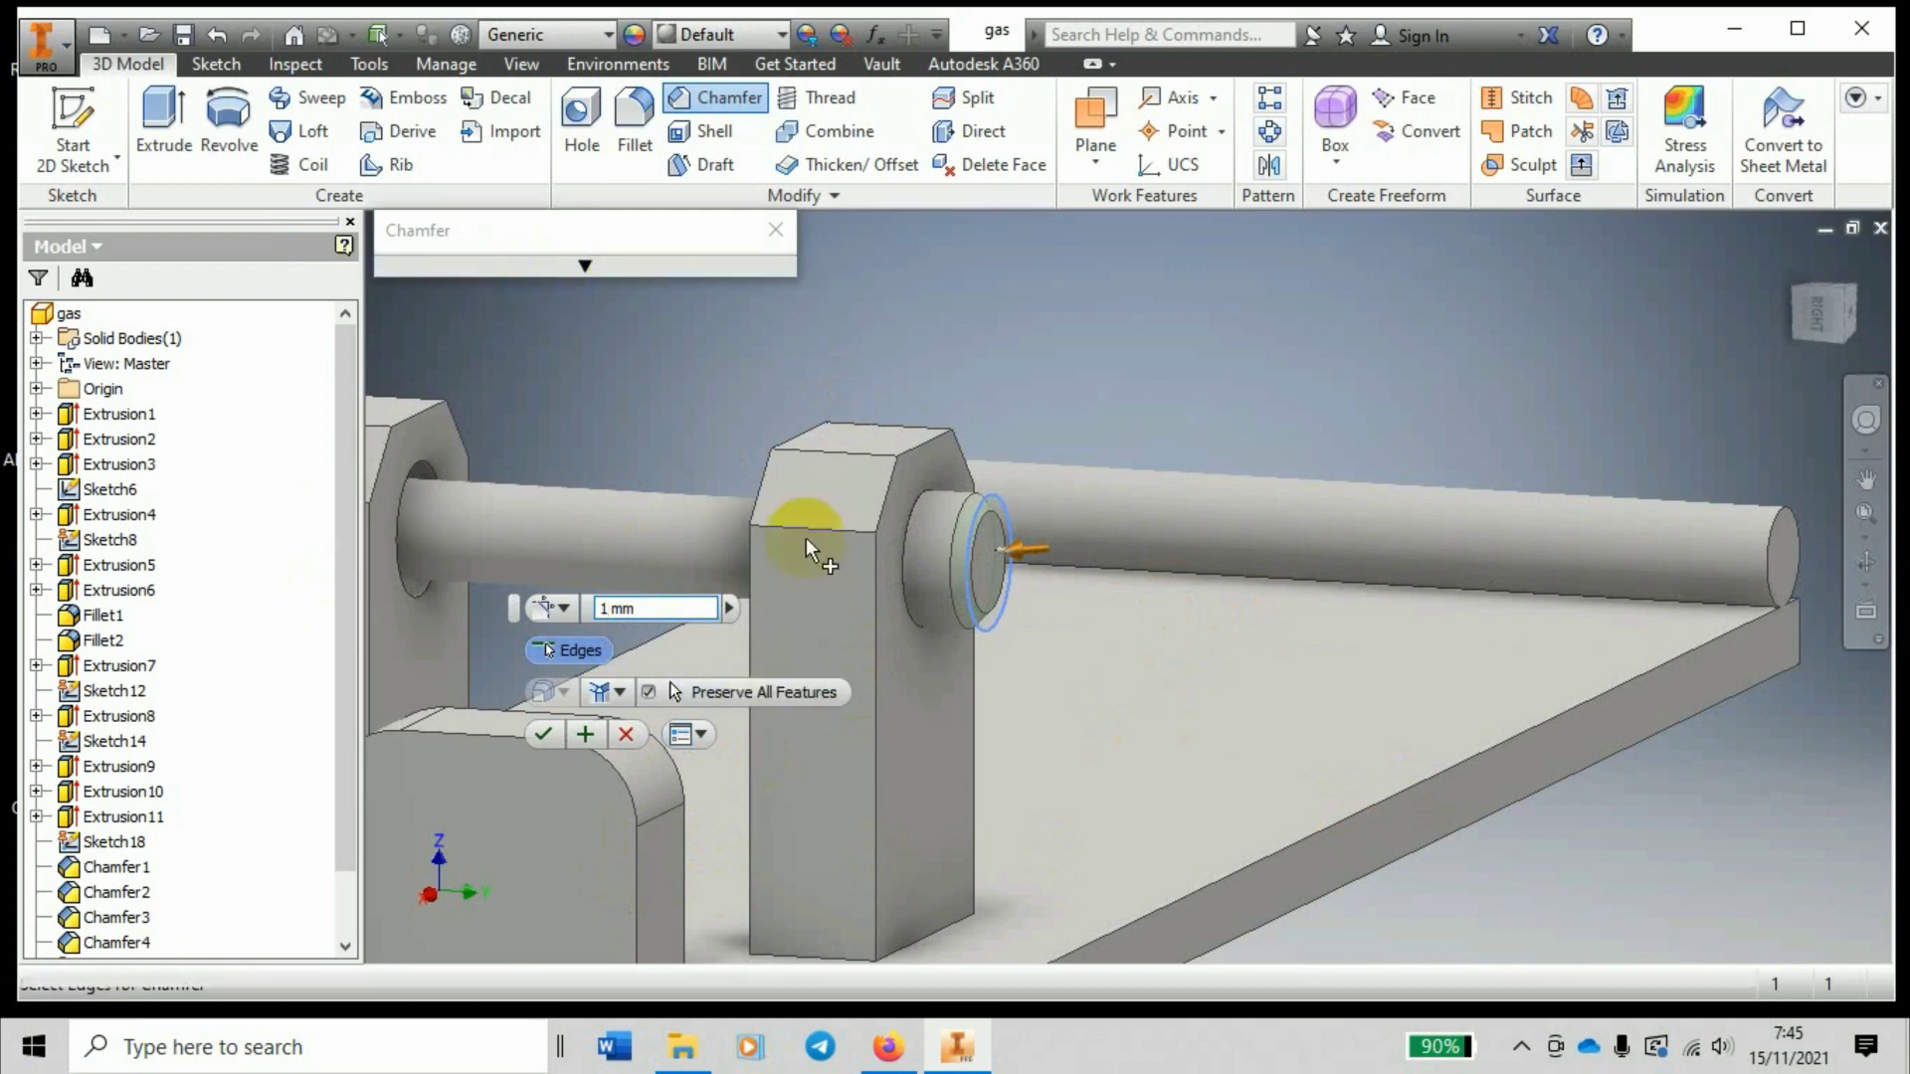
pyautogui.click(542, 734)
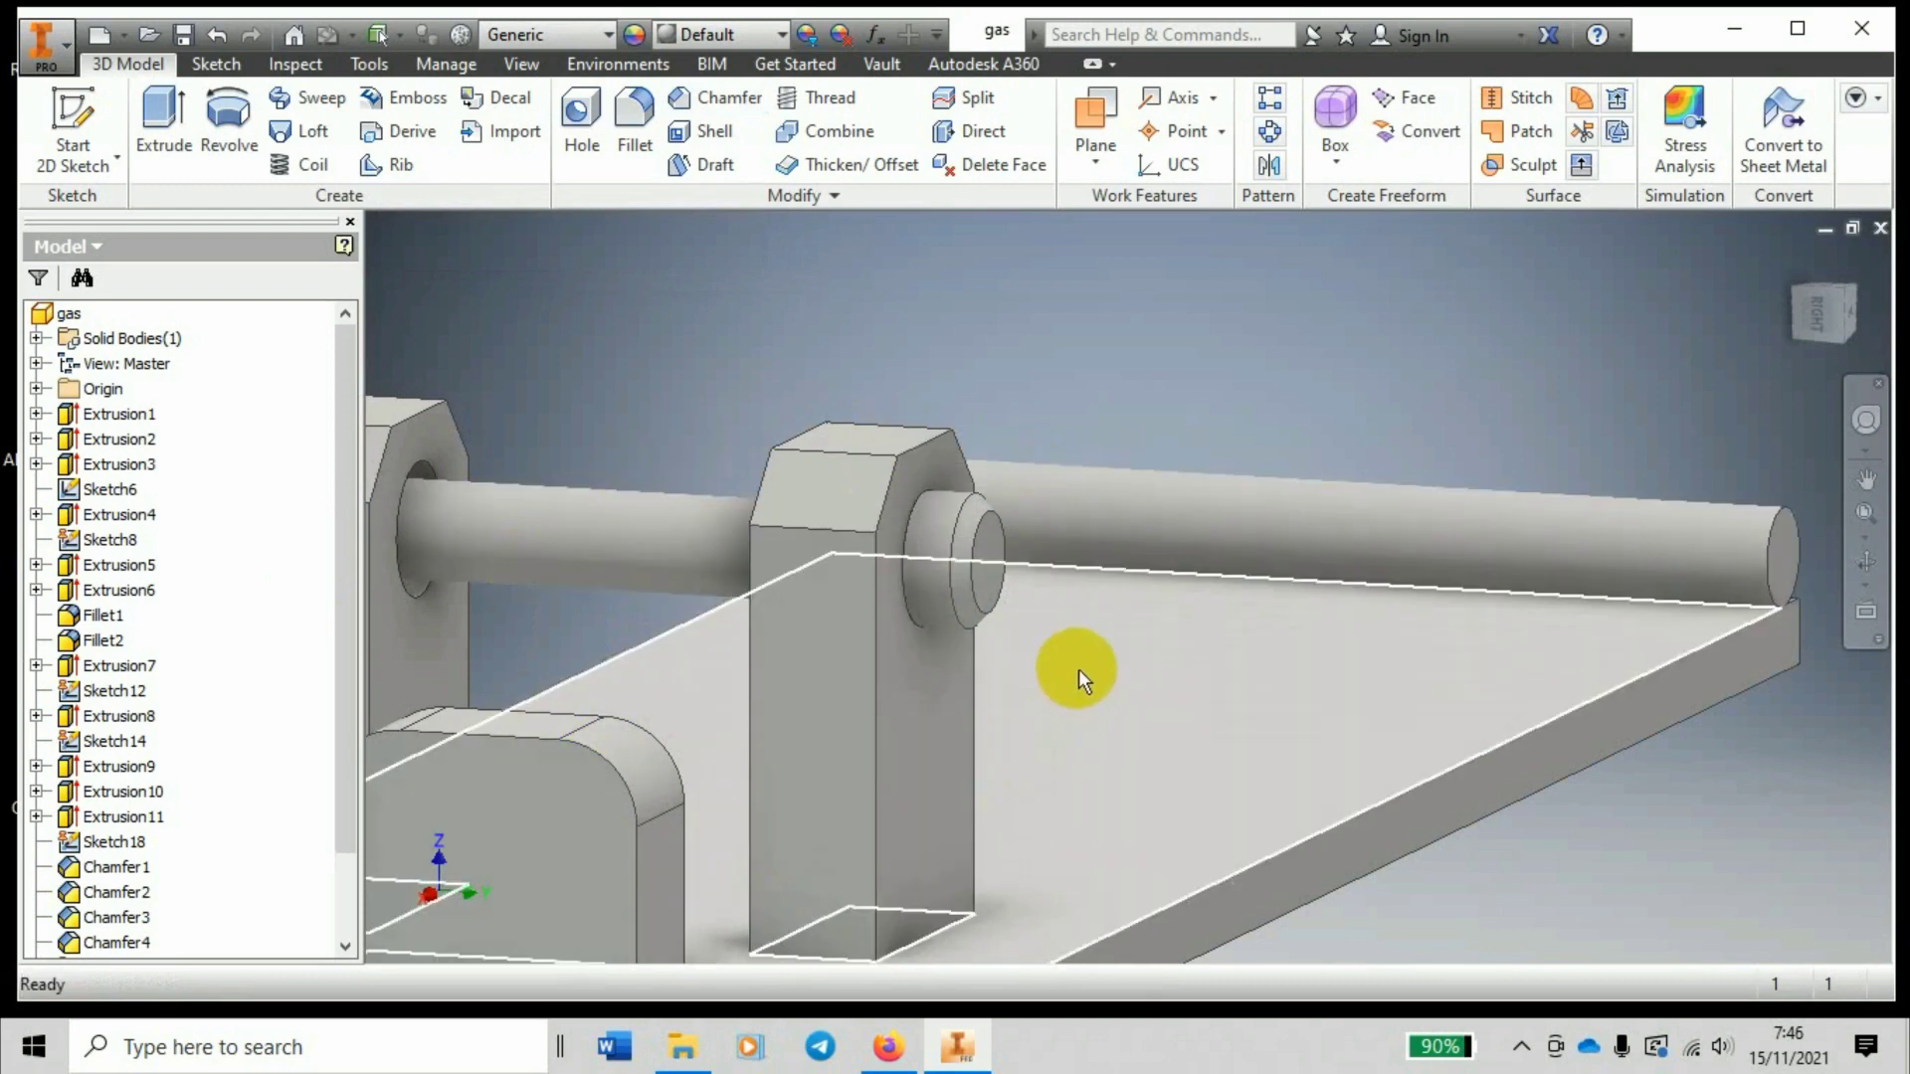
# Create a sketch on the pin head's end face and draw a narrow horizontal rectangle about 12.2 by 1.5 mm across it.
pyautogui.moveTo(1867, 562); pyautogui.dragTo(972, 917)
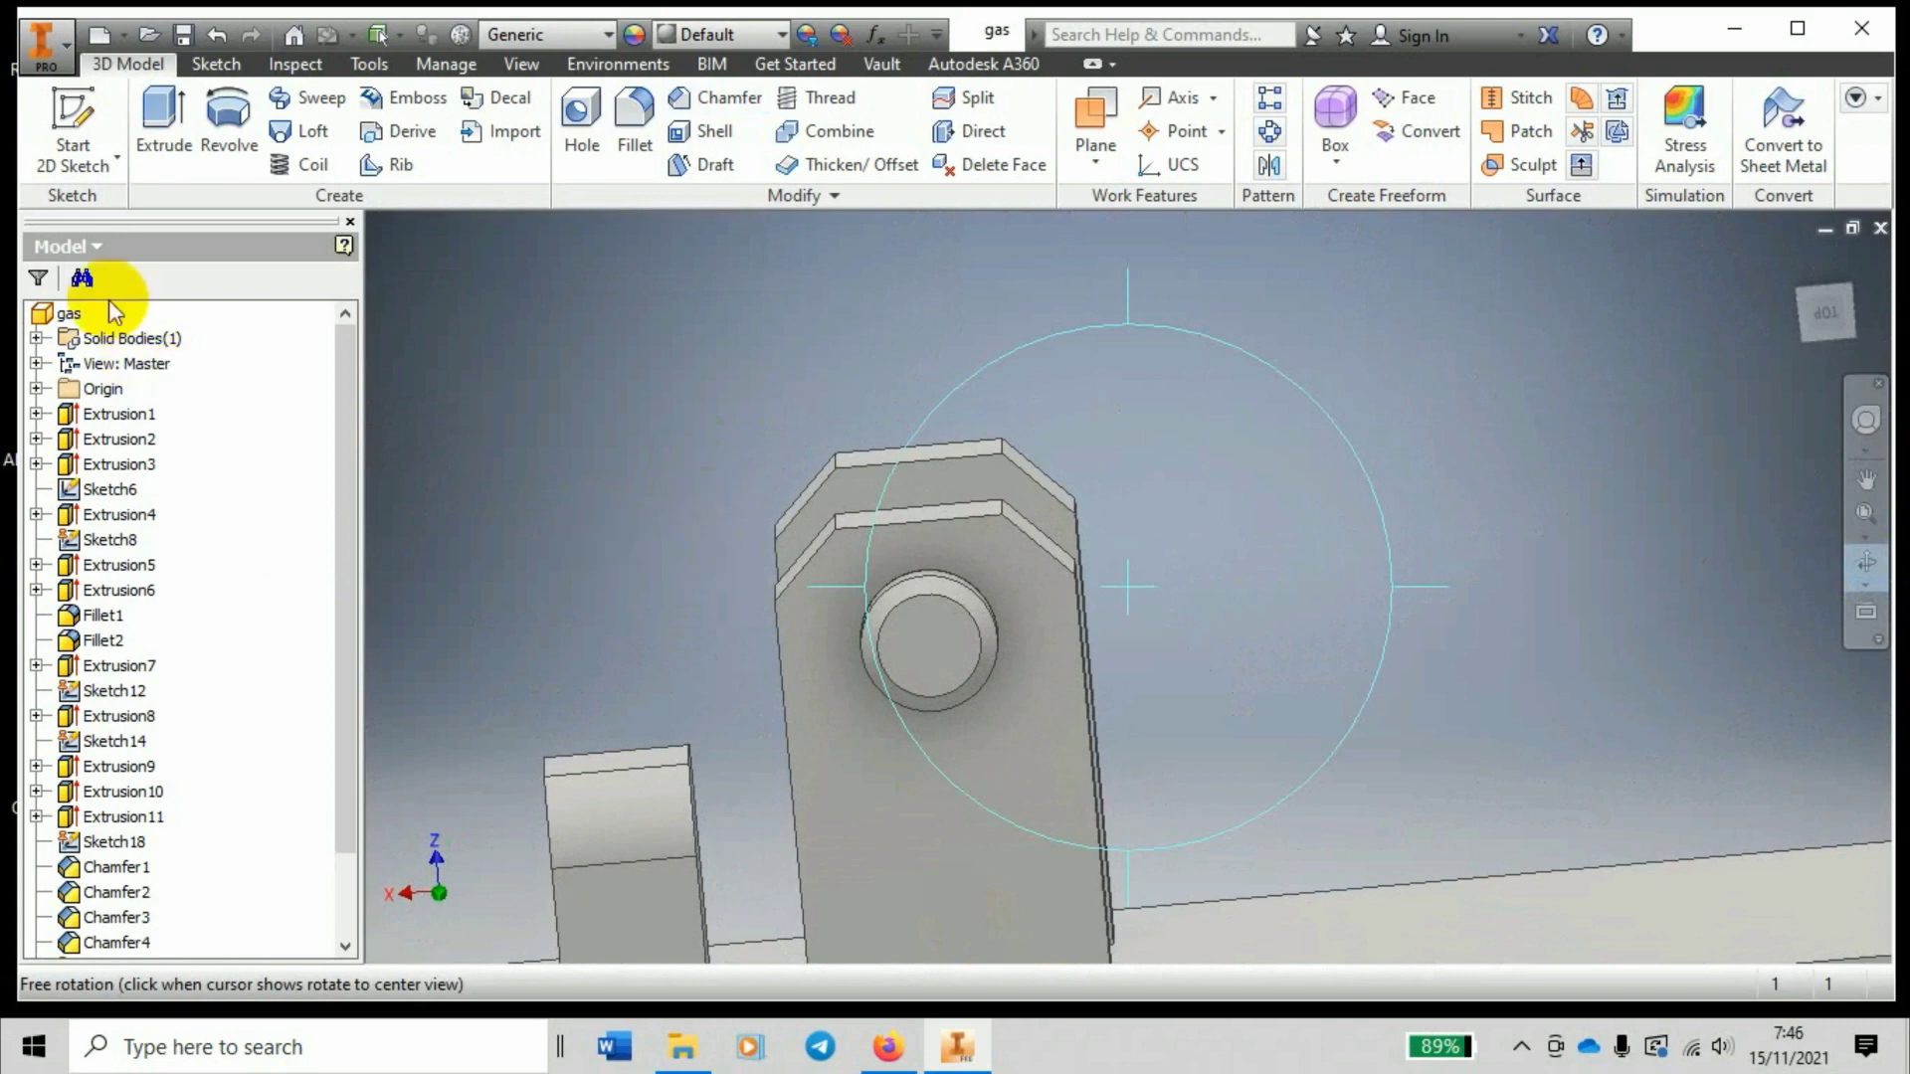
pyautogui.rightClick(1182, 611)
pyautogui.click(1134, 738)
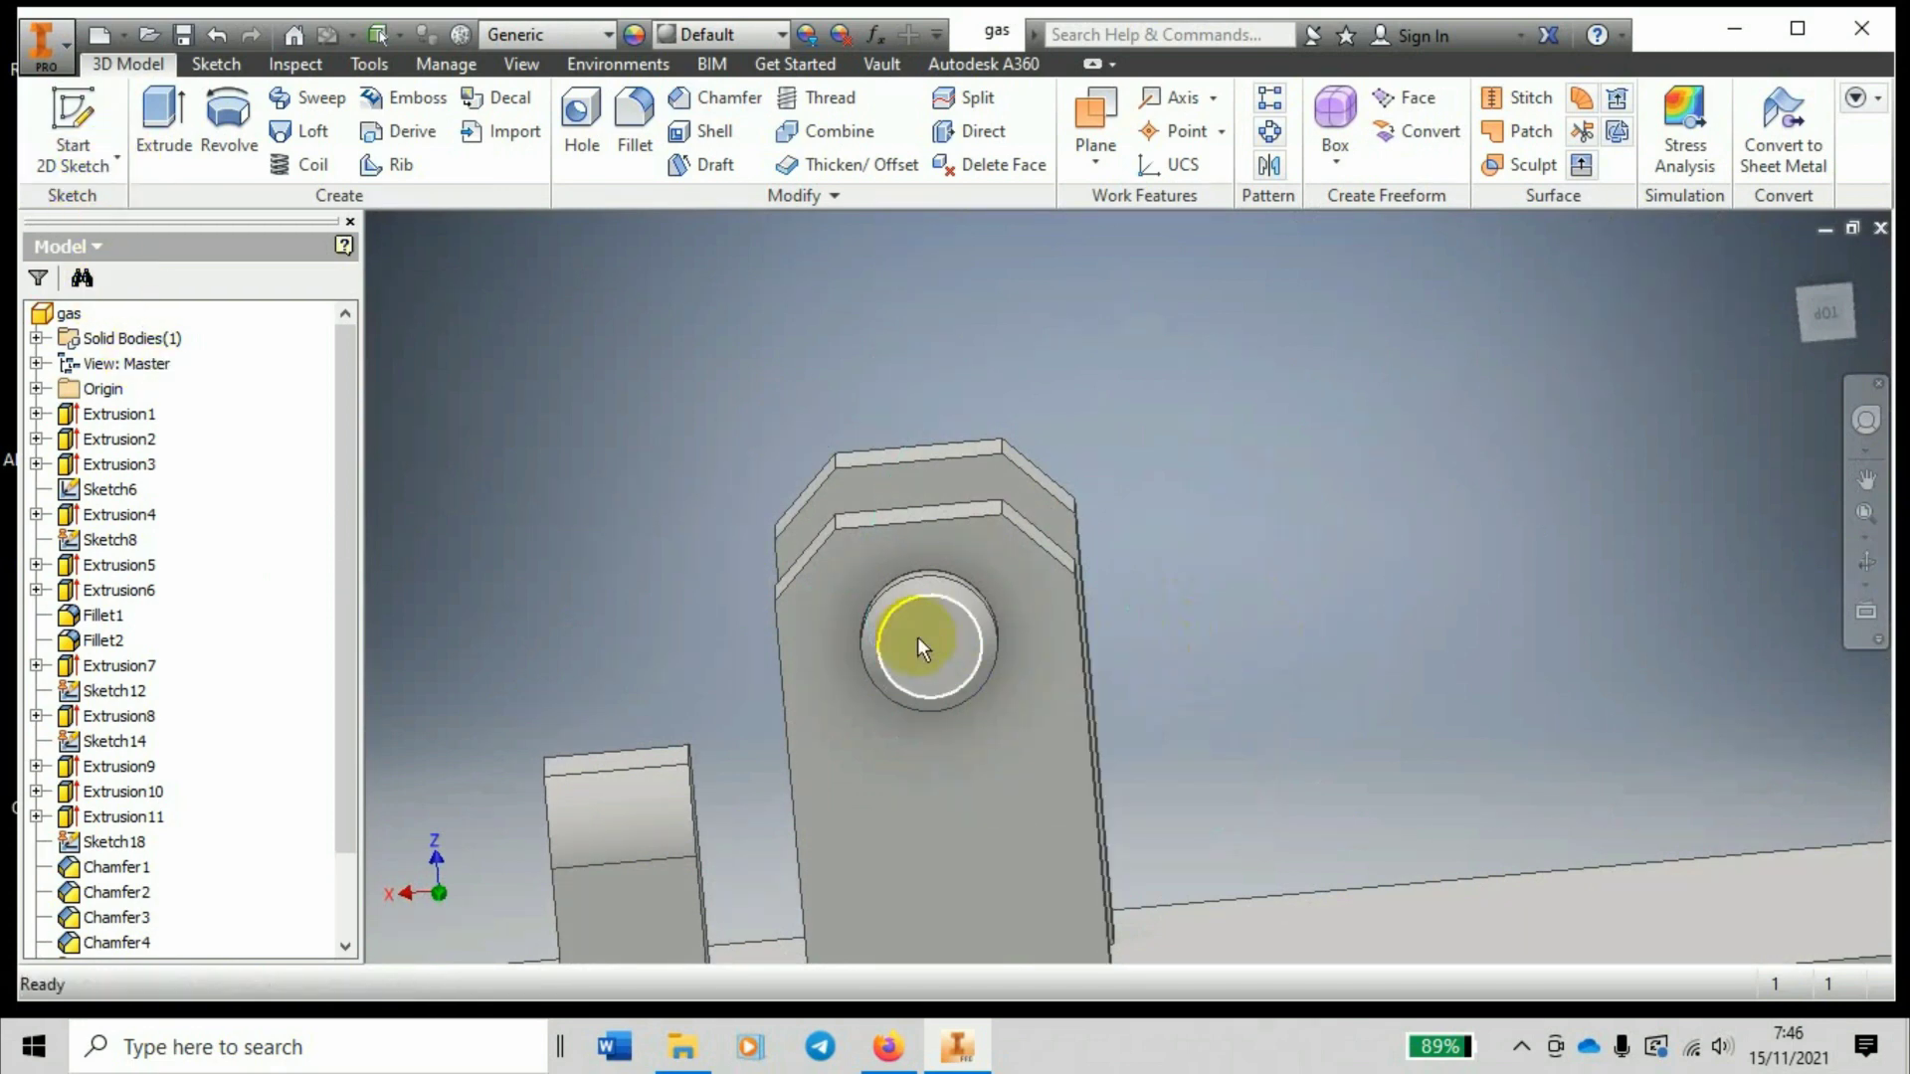
pyautogui.press('s')
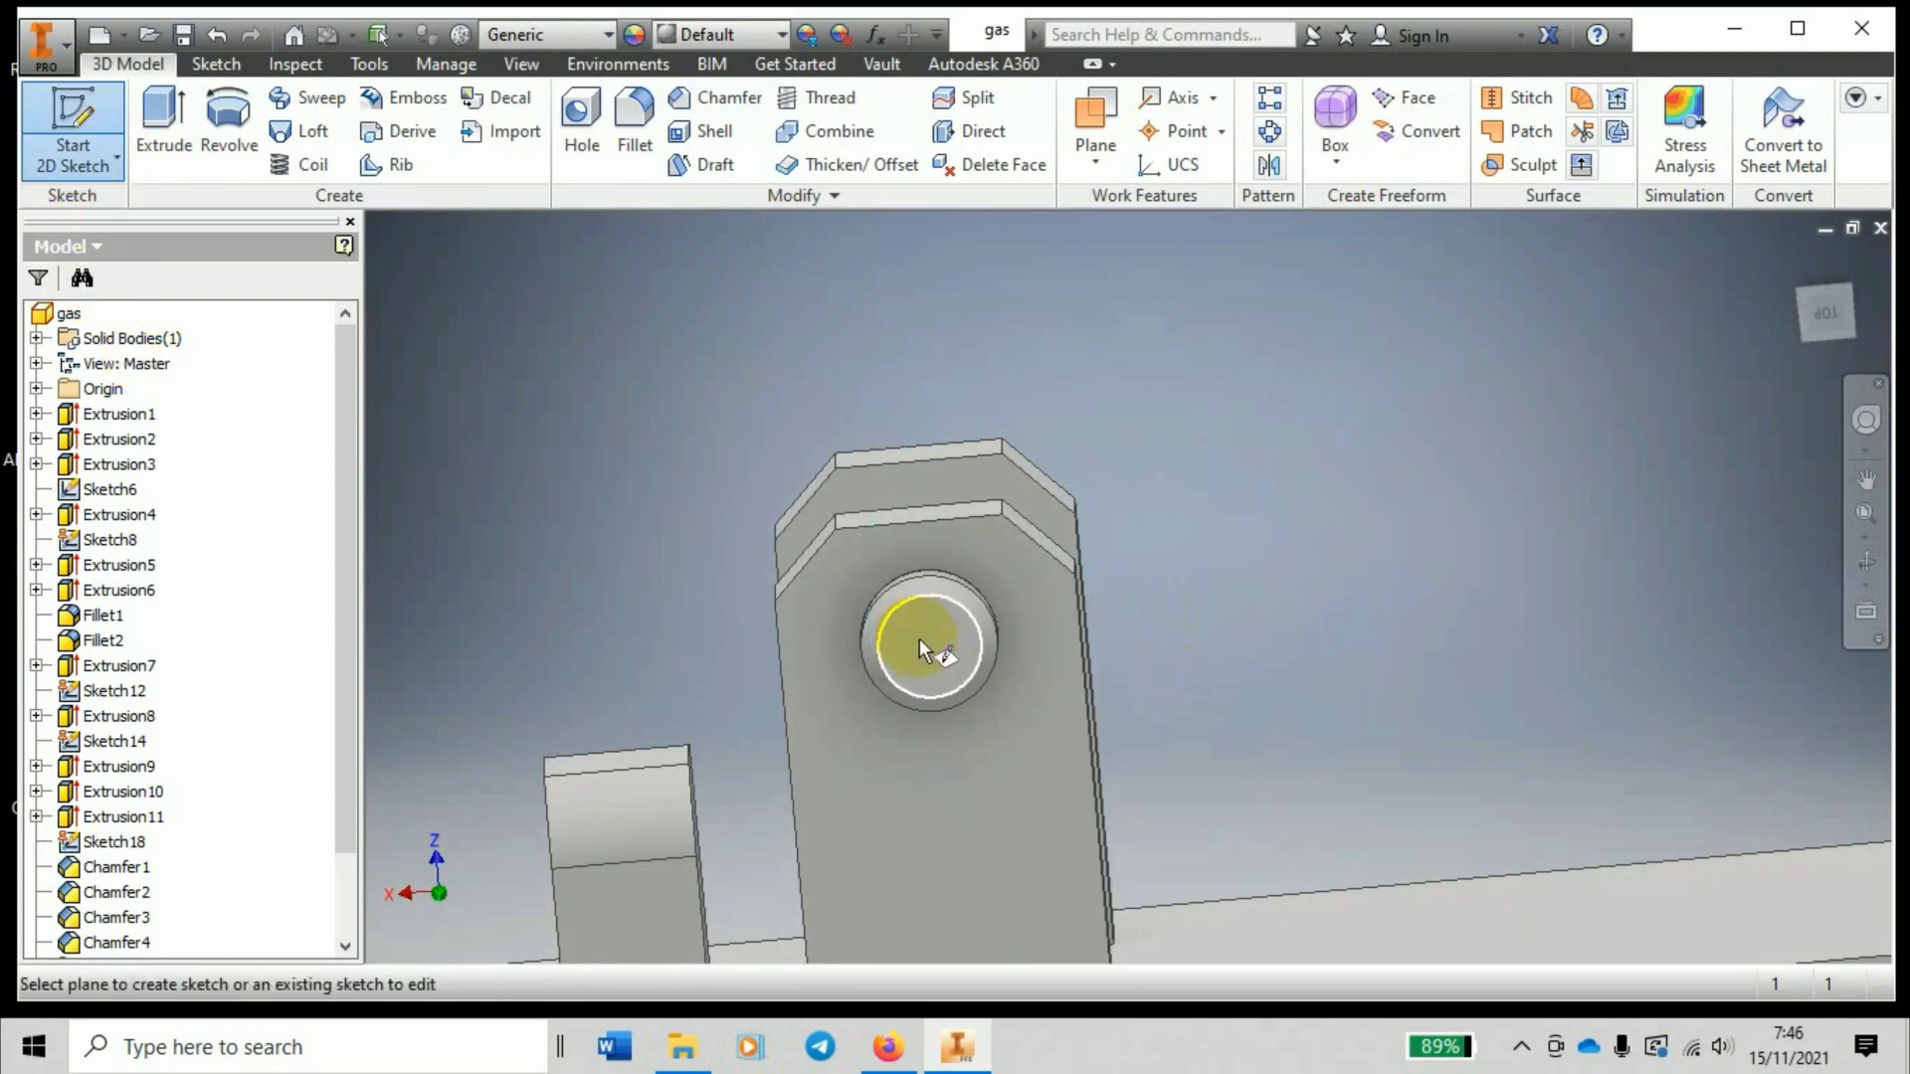
pyautogui.click(919, 641)
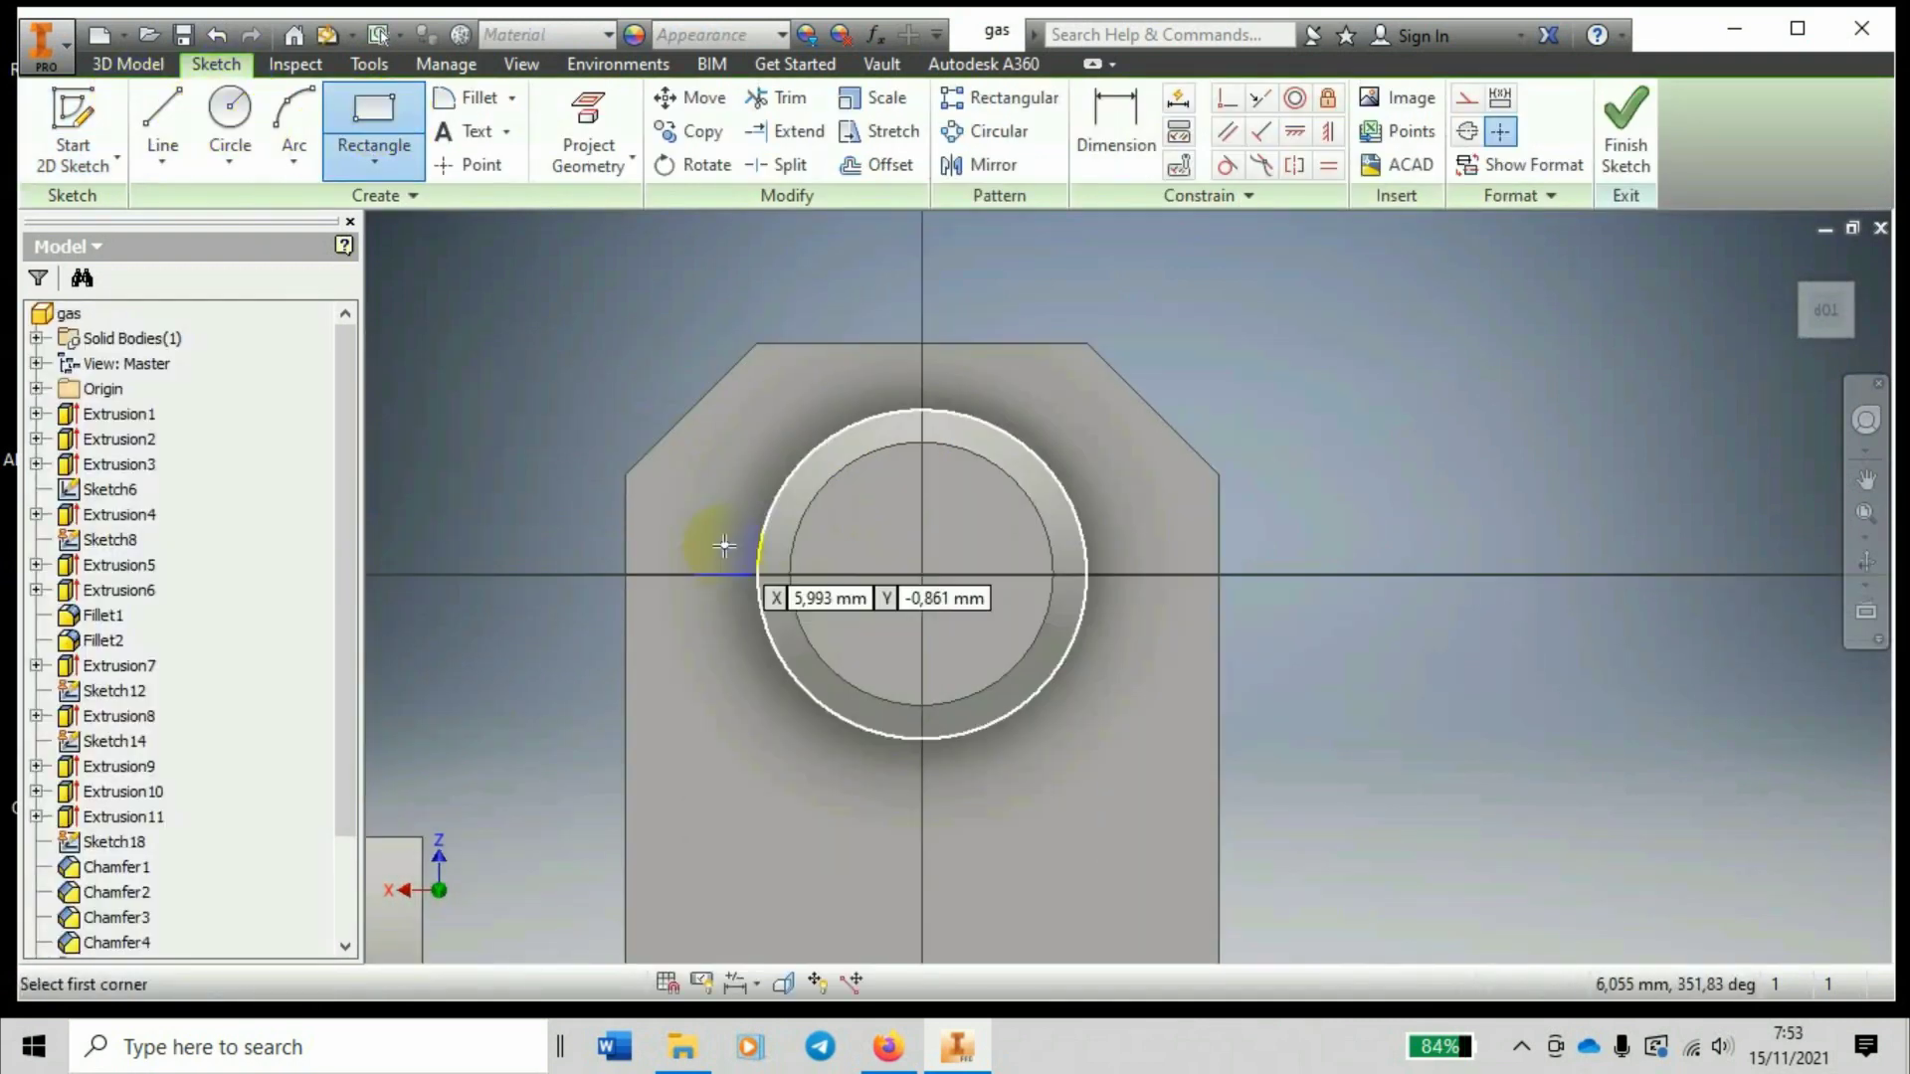
pyautogui.click(728, 549)
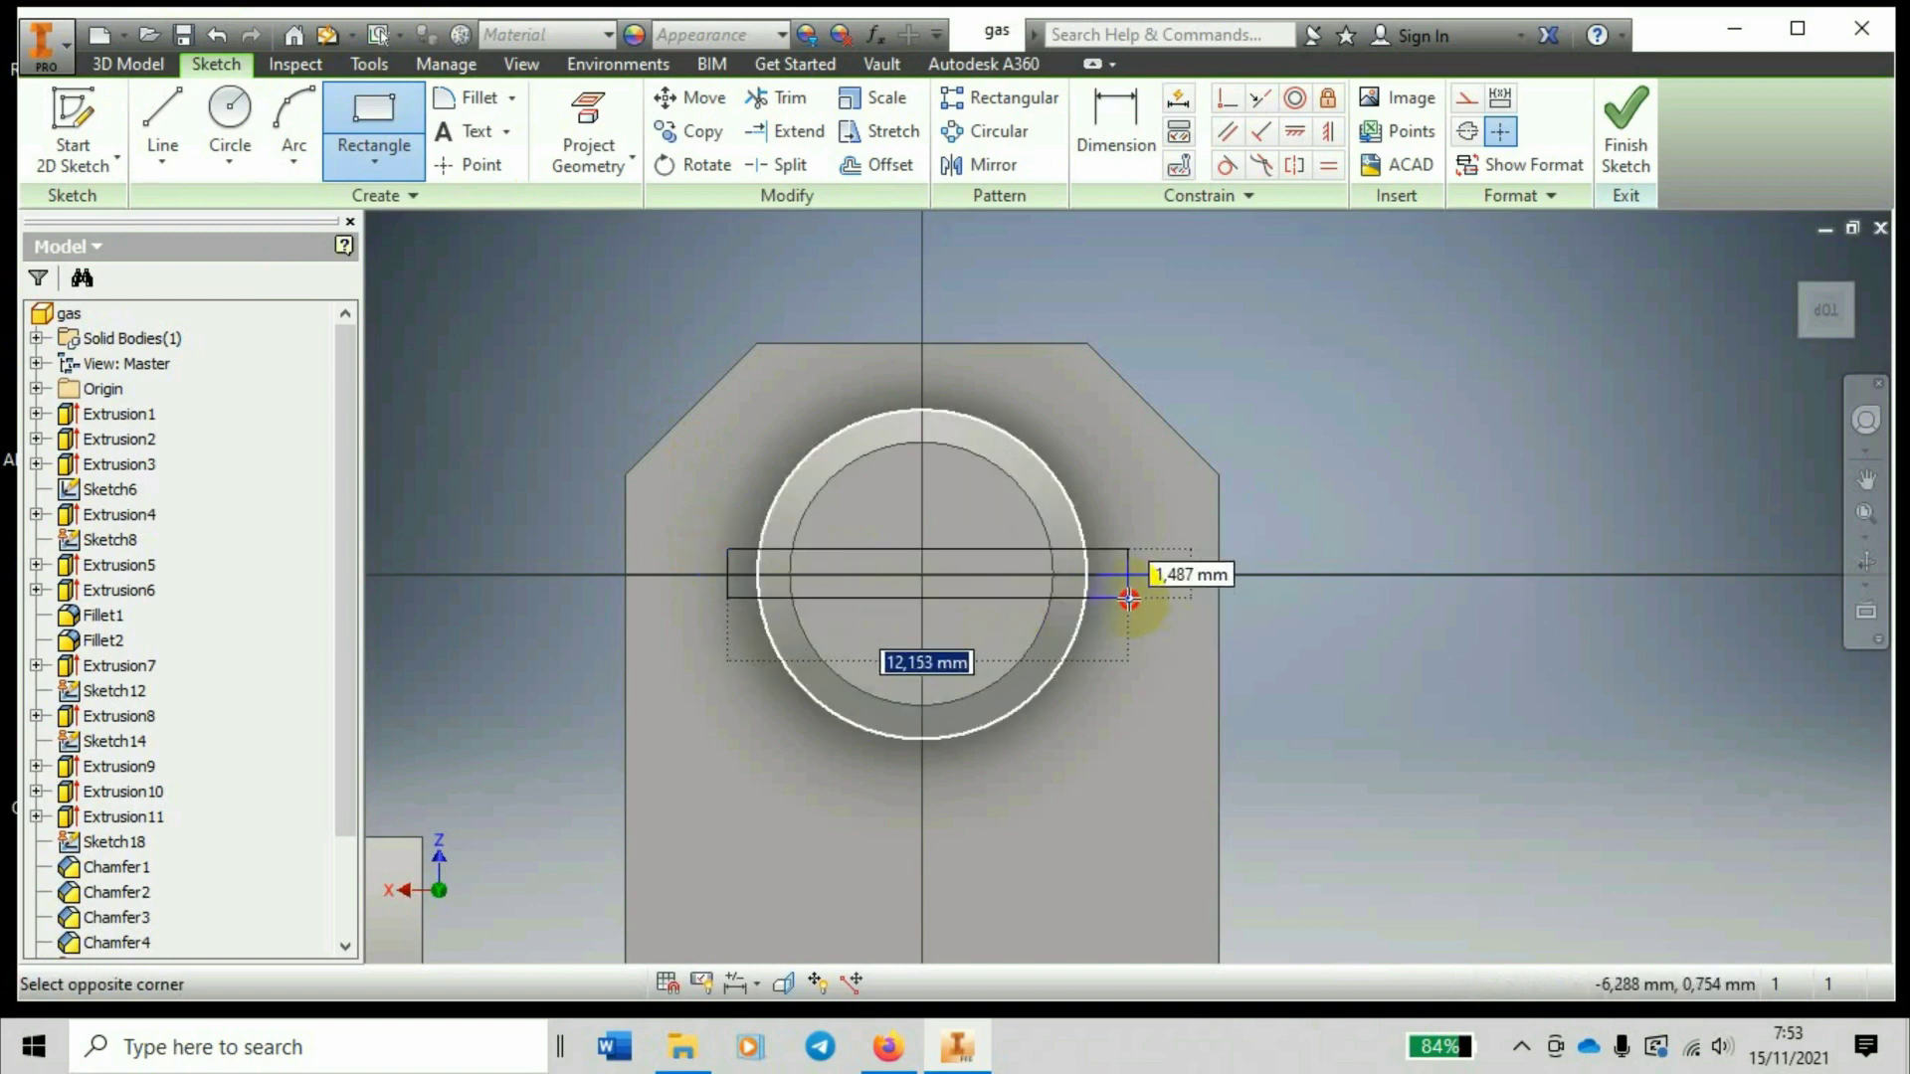
pyautogui.click(1128, 599)
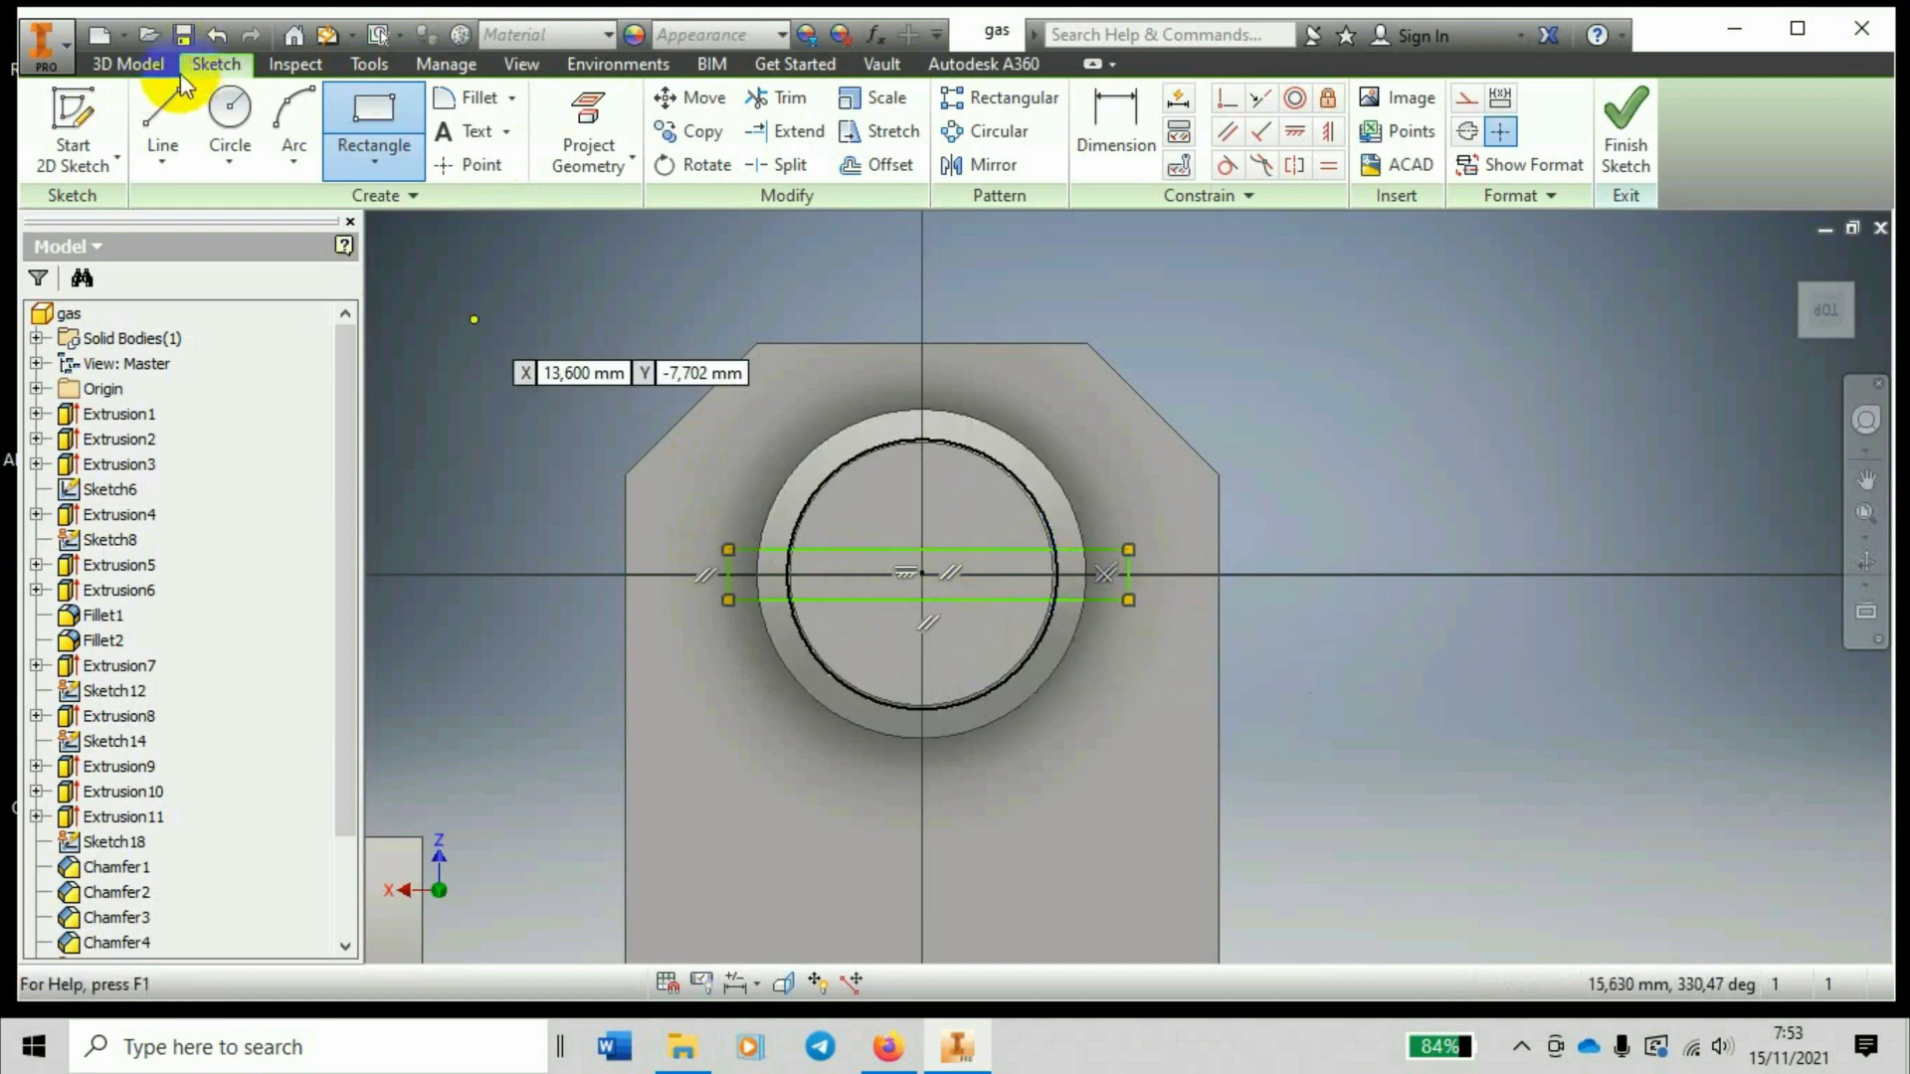
# Extrude the narrow rectangle as a 1 mm deep cut into the pin head to form a screwdriver slot.
pyautogui.click(147, 65)
pyautogui.click(163, 116)
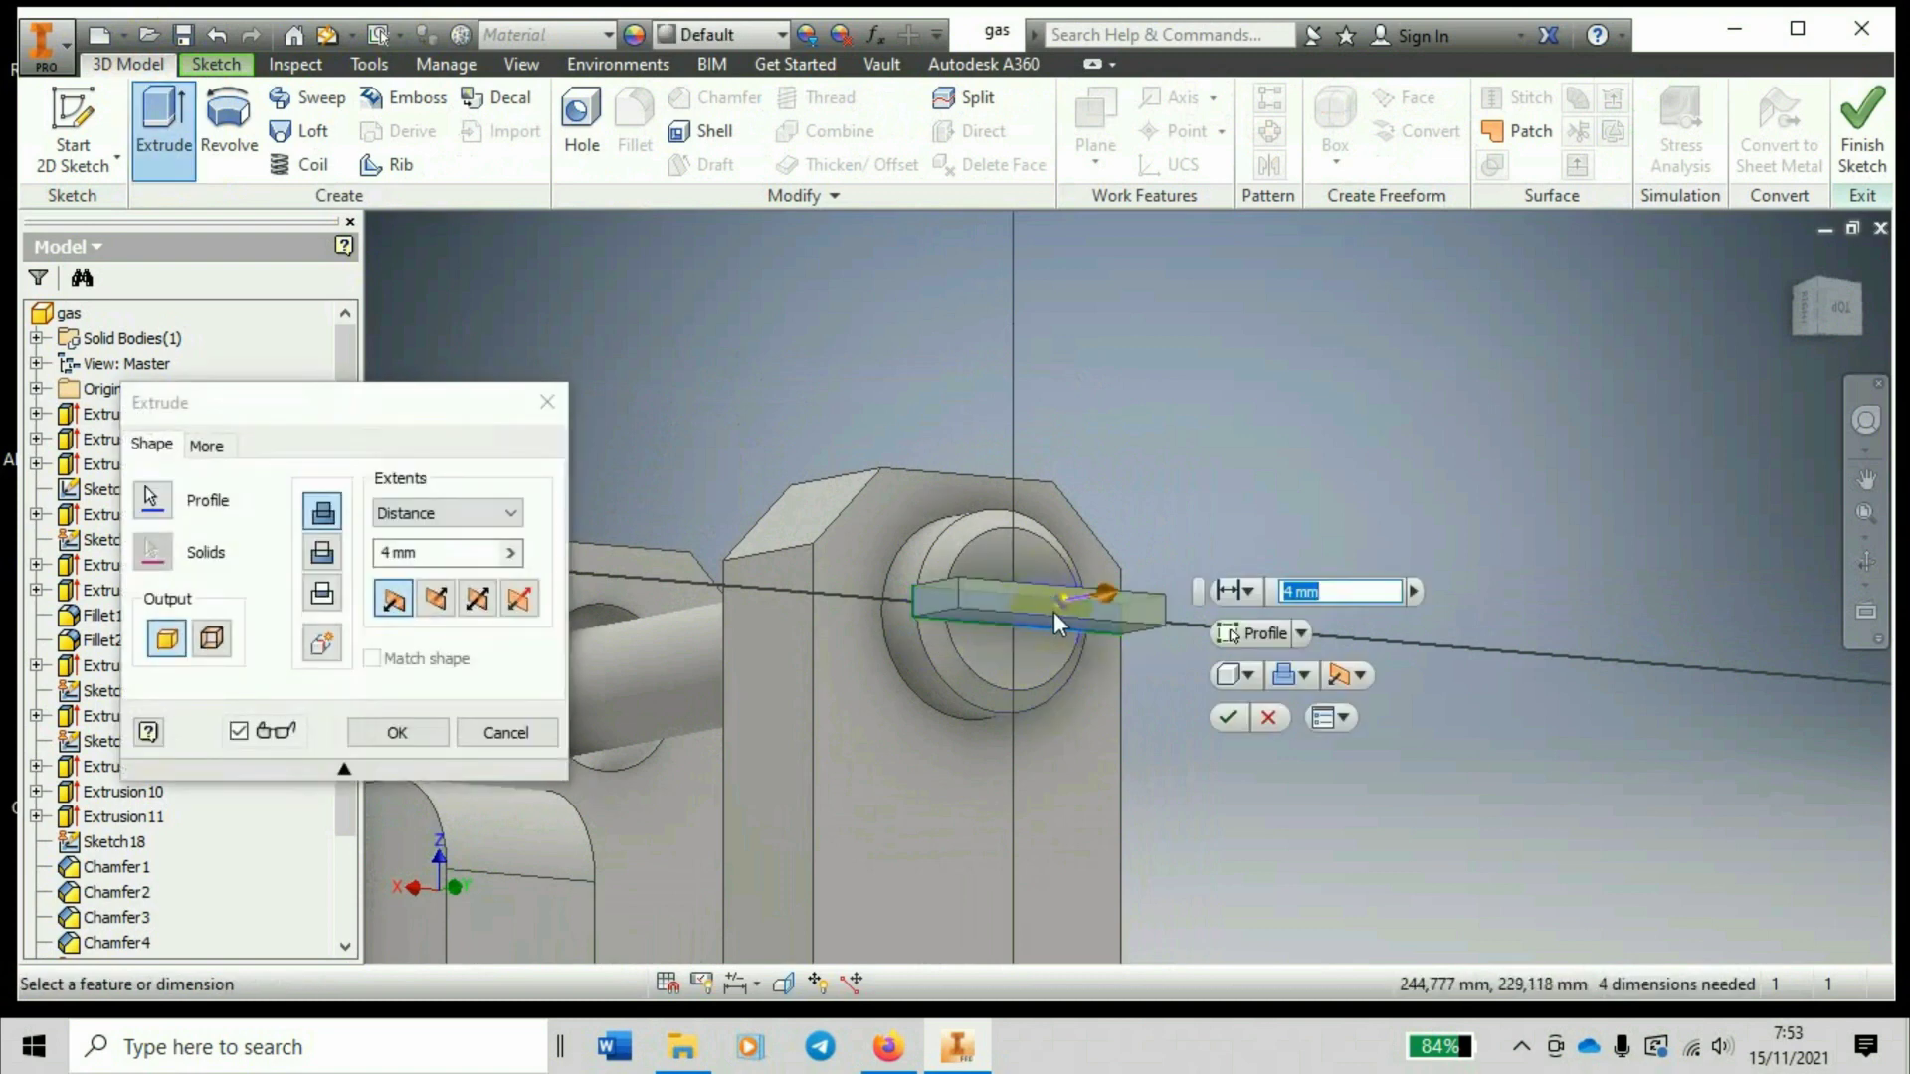
pyautogui.click(321, 553)
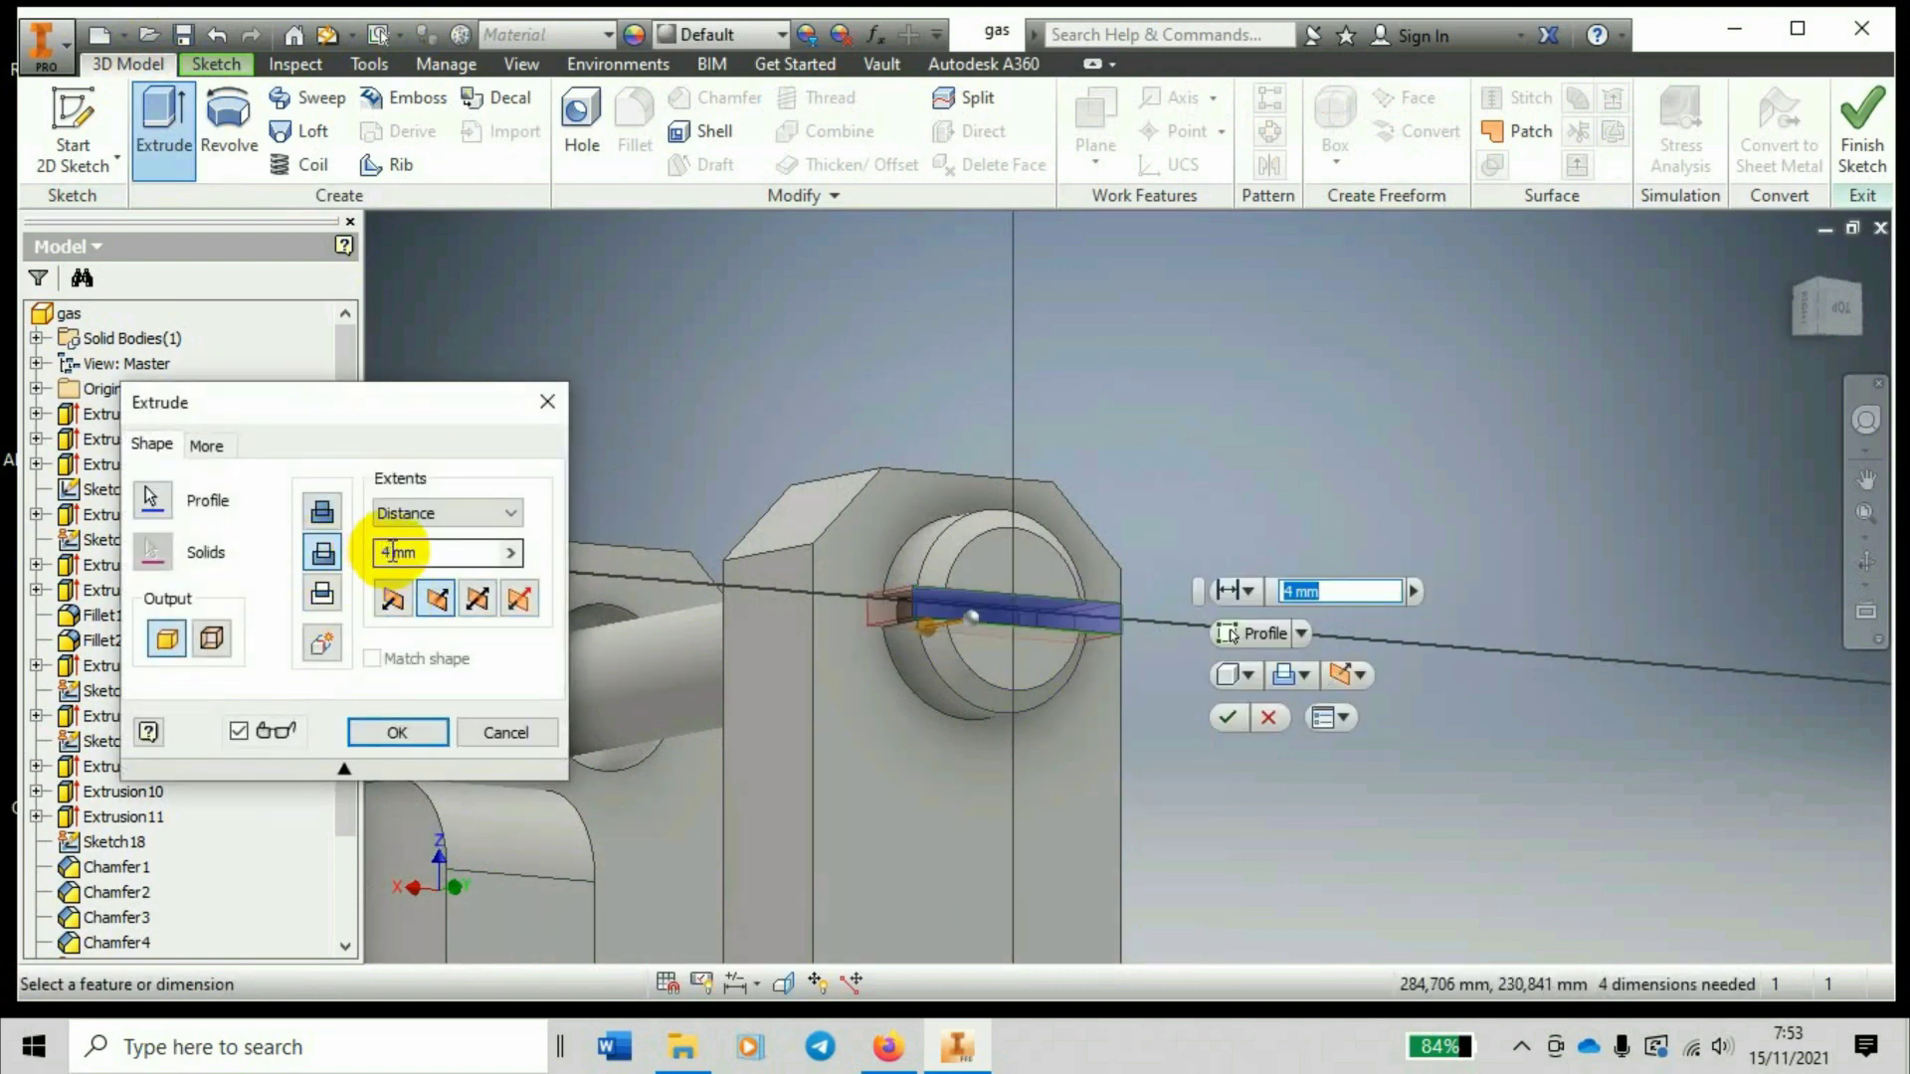
pyautogui.moveTo(393, 553); pyautogui.dragTo(353, 567)
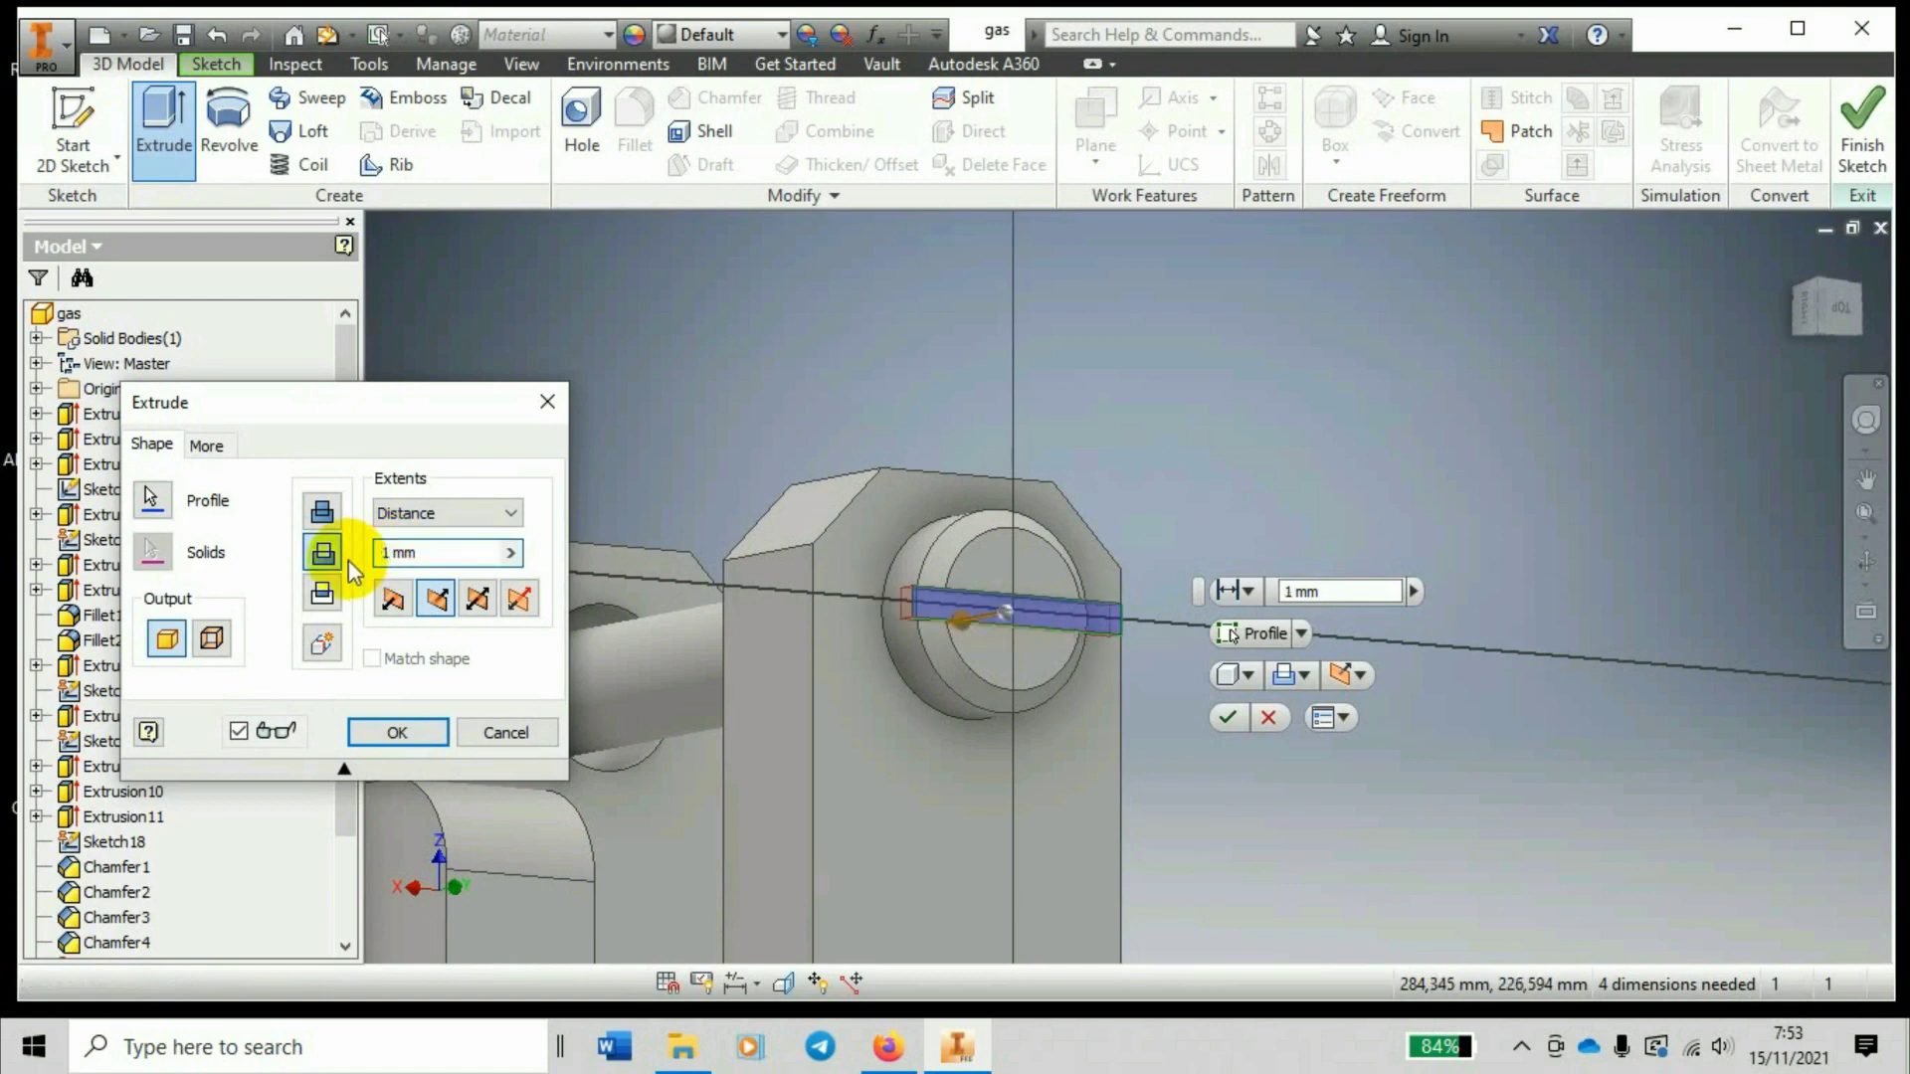
pyautogui.click(391, 734)
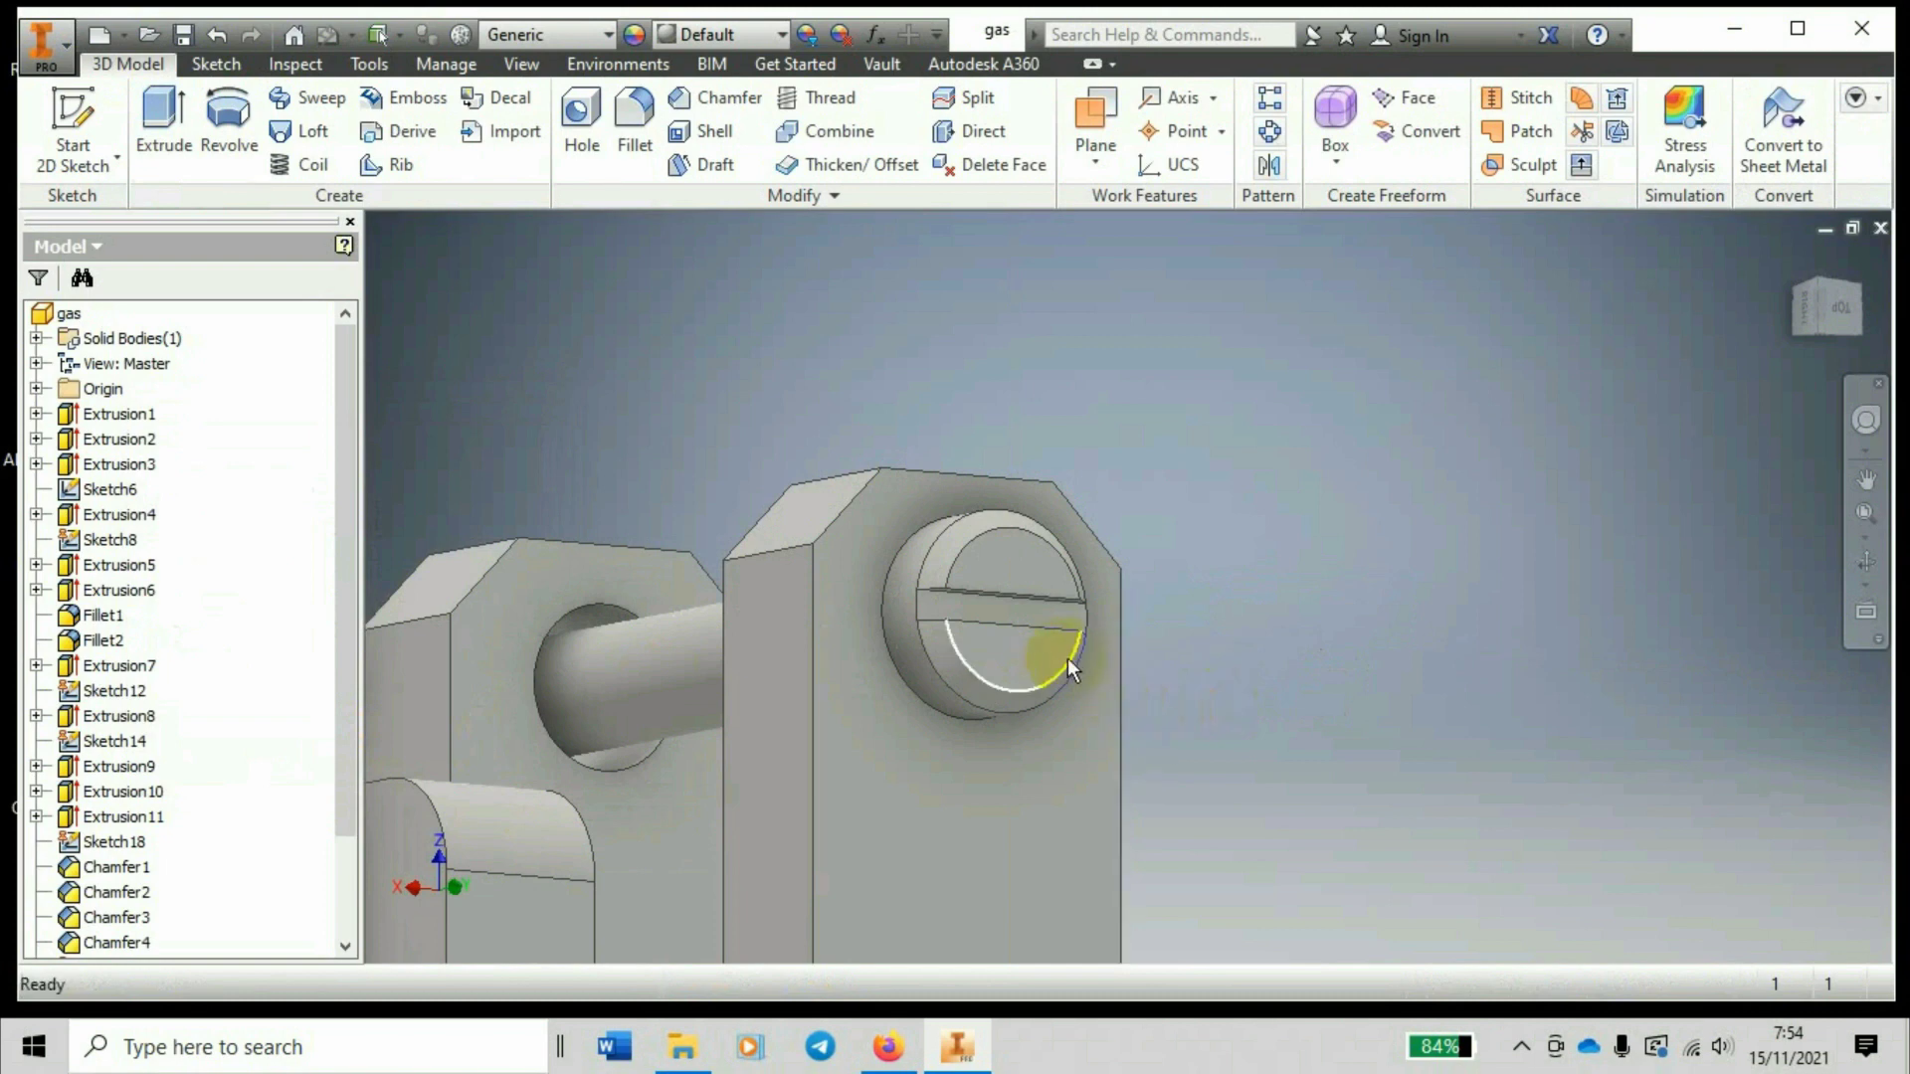
# Examine the slotted pin head up close and from the side together with the shaft and both brackets.
pyautogui.scroll(5, 1030, 630)
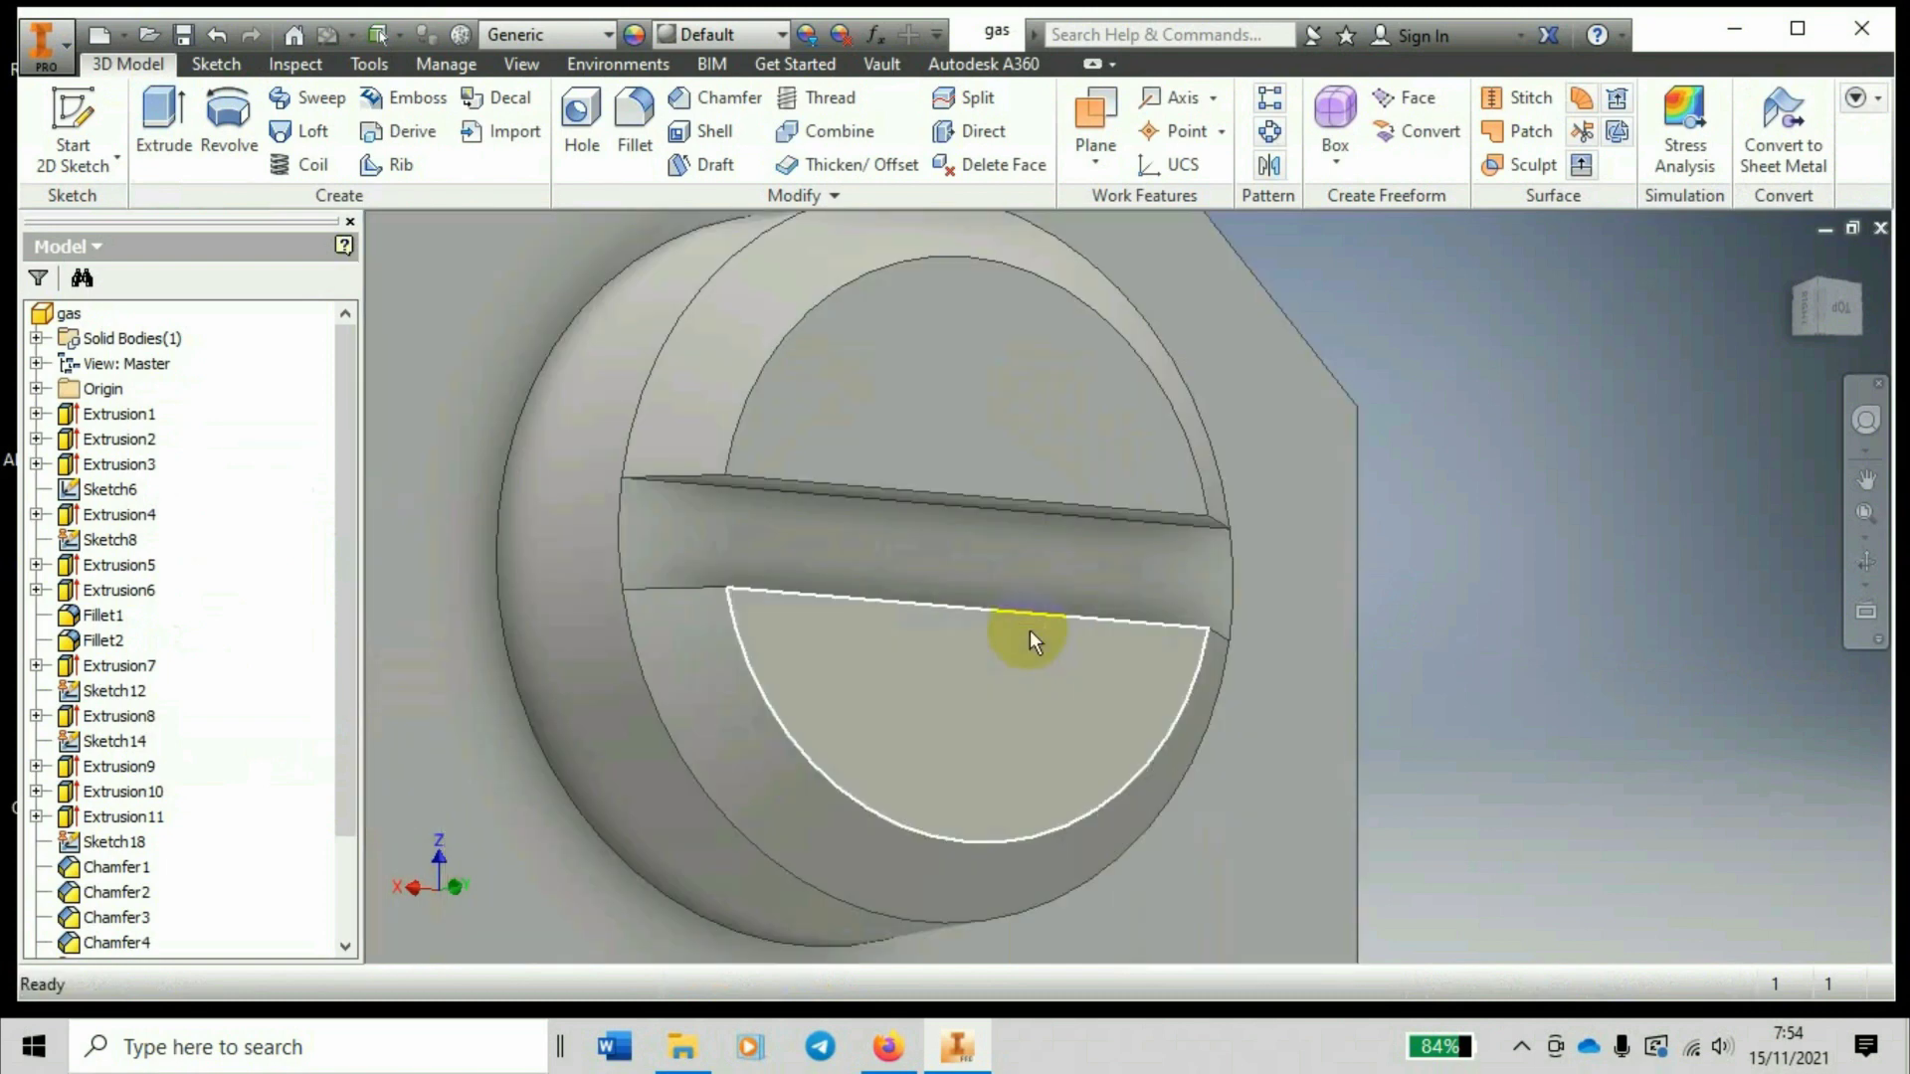
pyautogui.click(1867, 479)
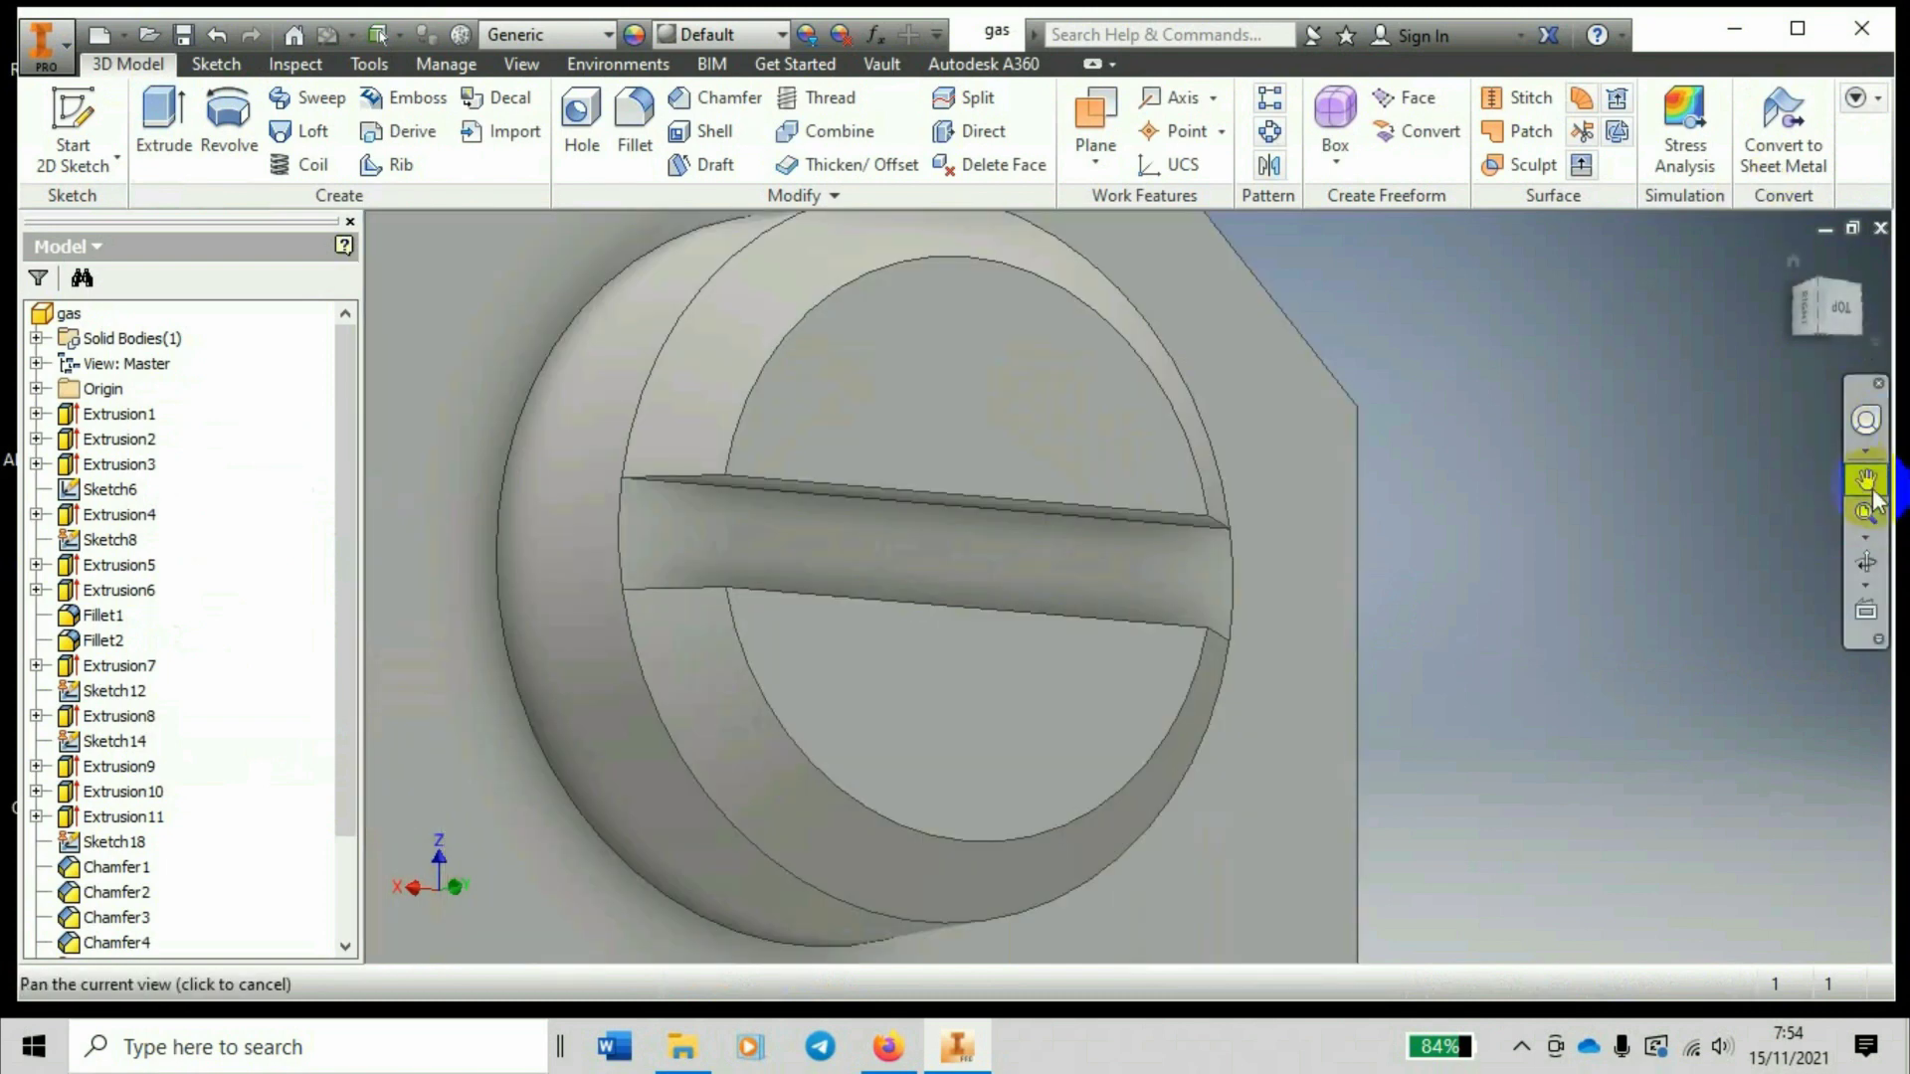
pyautogui.click(1866, 565)
pyautogui.moveTo(1020, 645); pyautogui.dragTo(1336, 675)
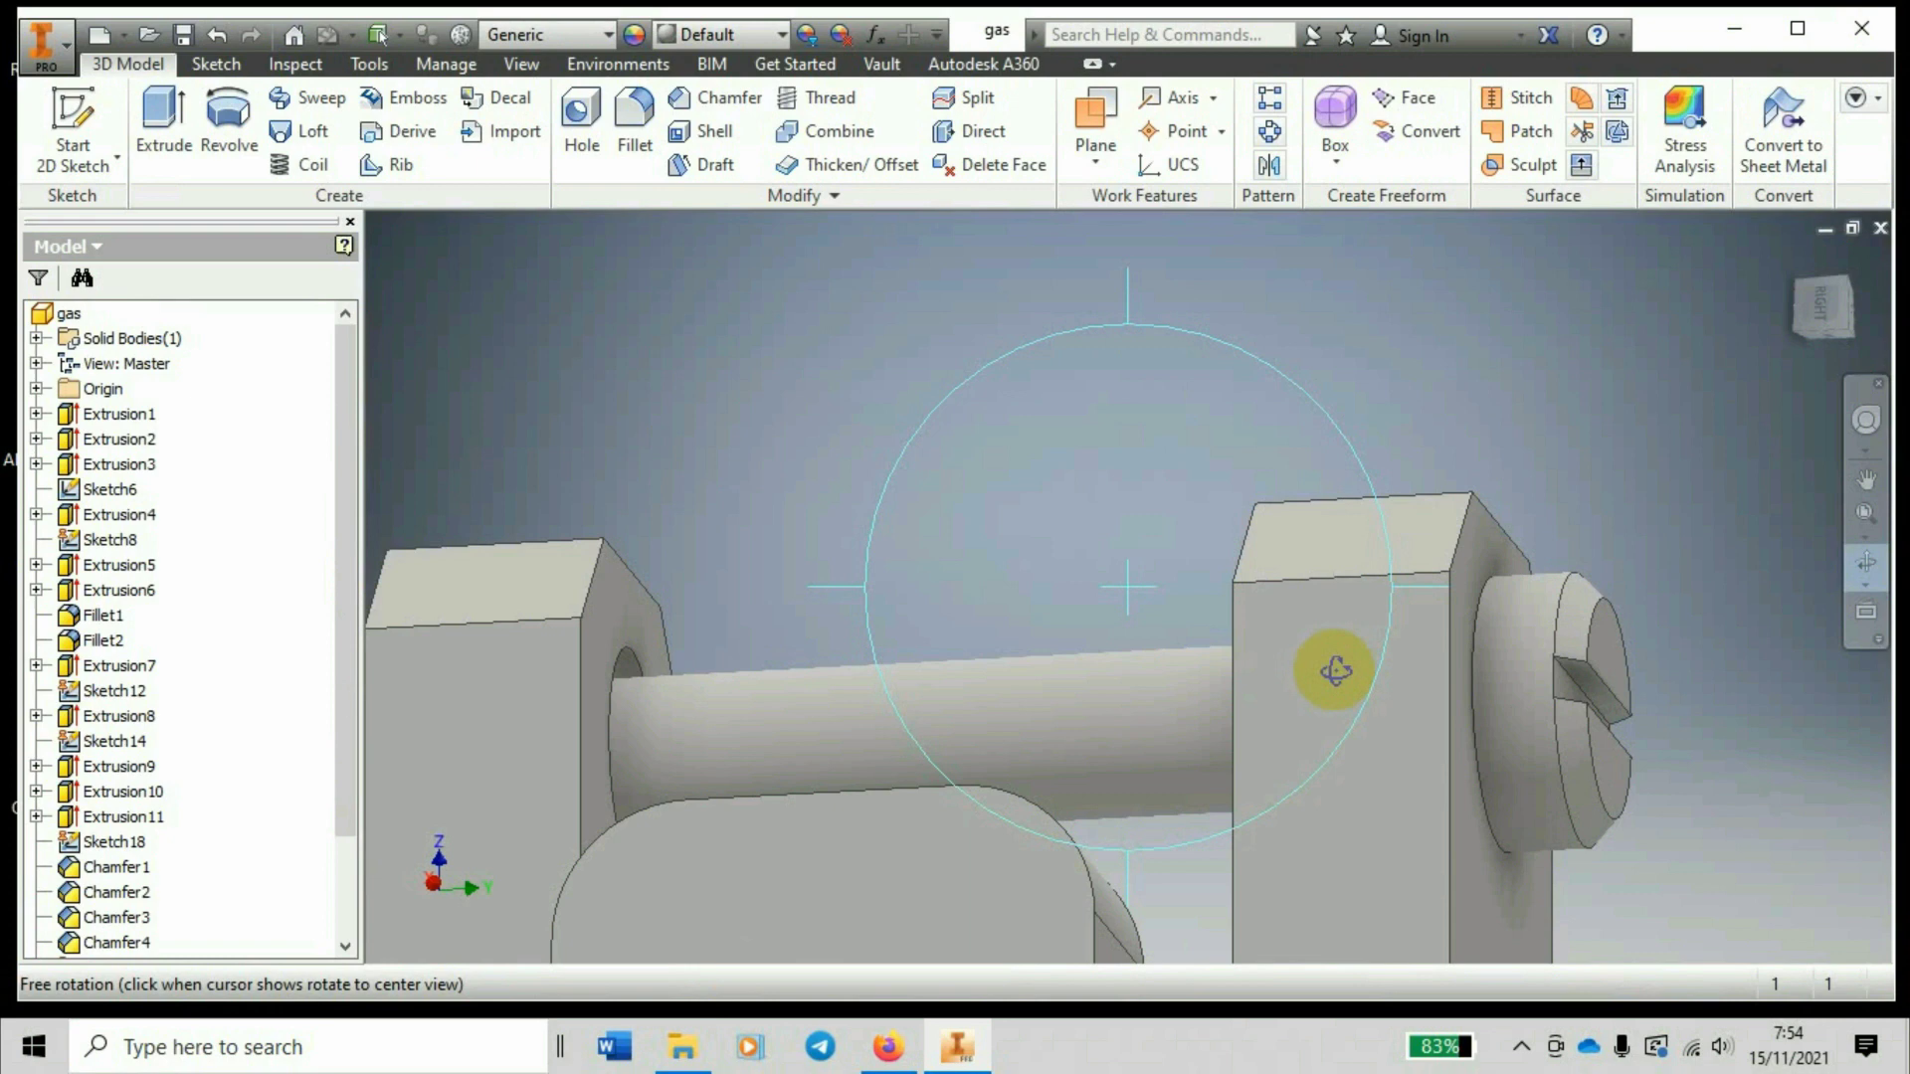
pyautogui.scroll(-6, 1335, 671)
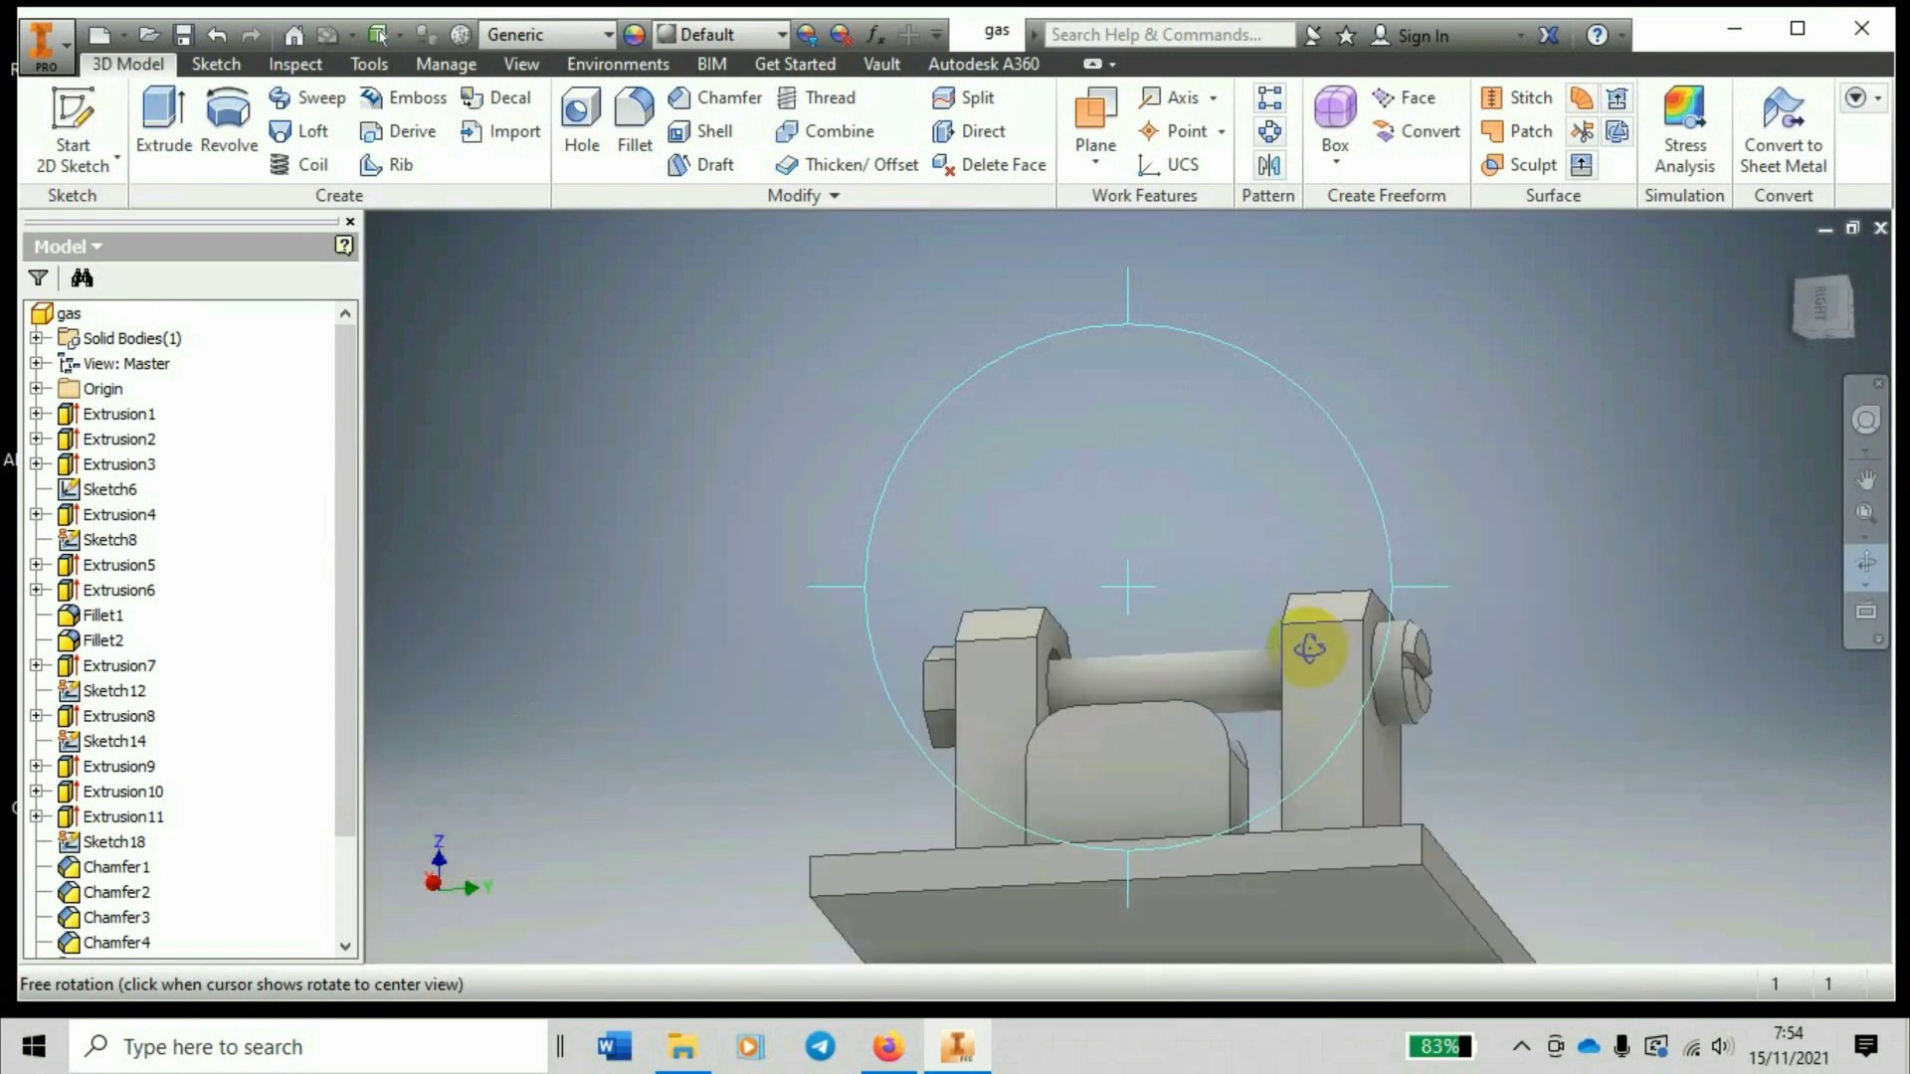
pyautogui.scroll(2, 1309, 648)
pyautogui.click(1870, 420)
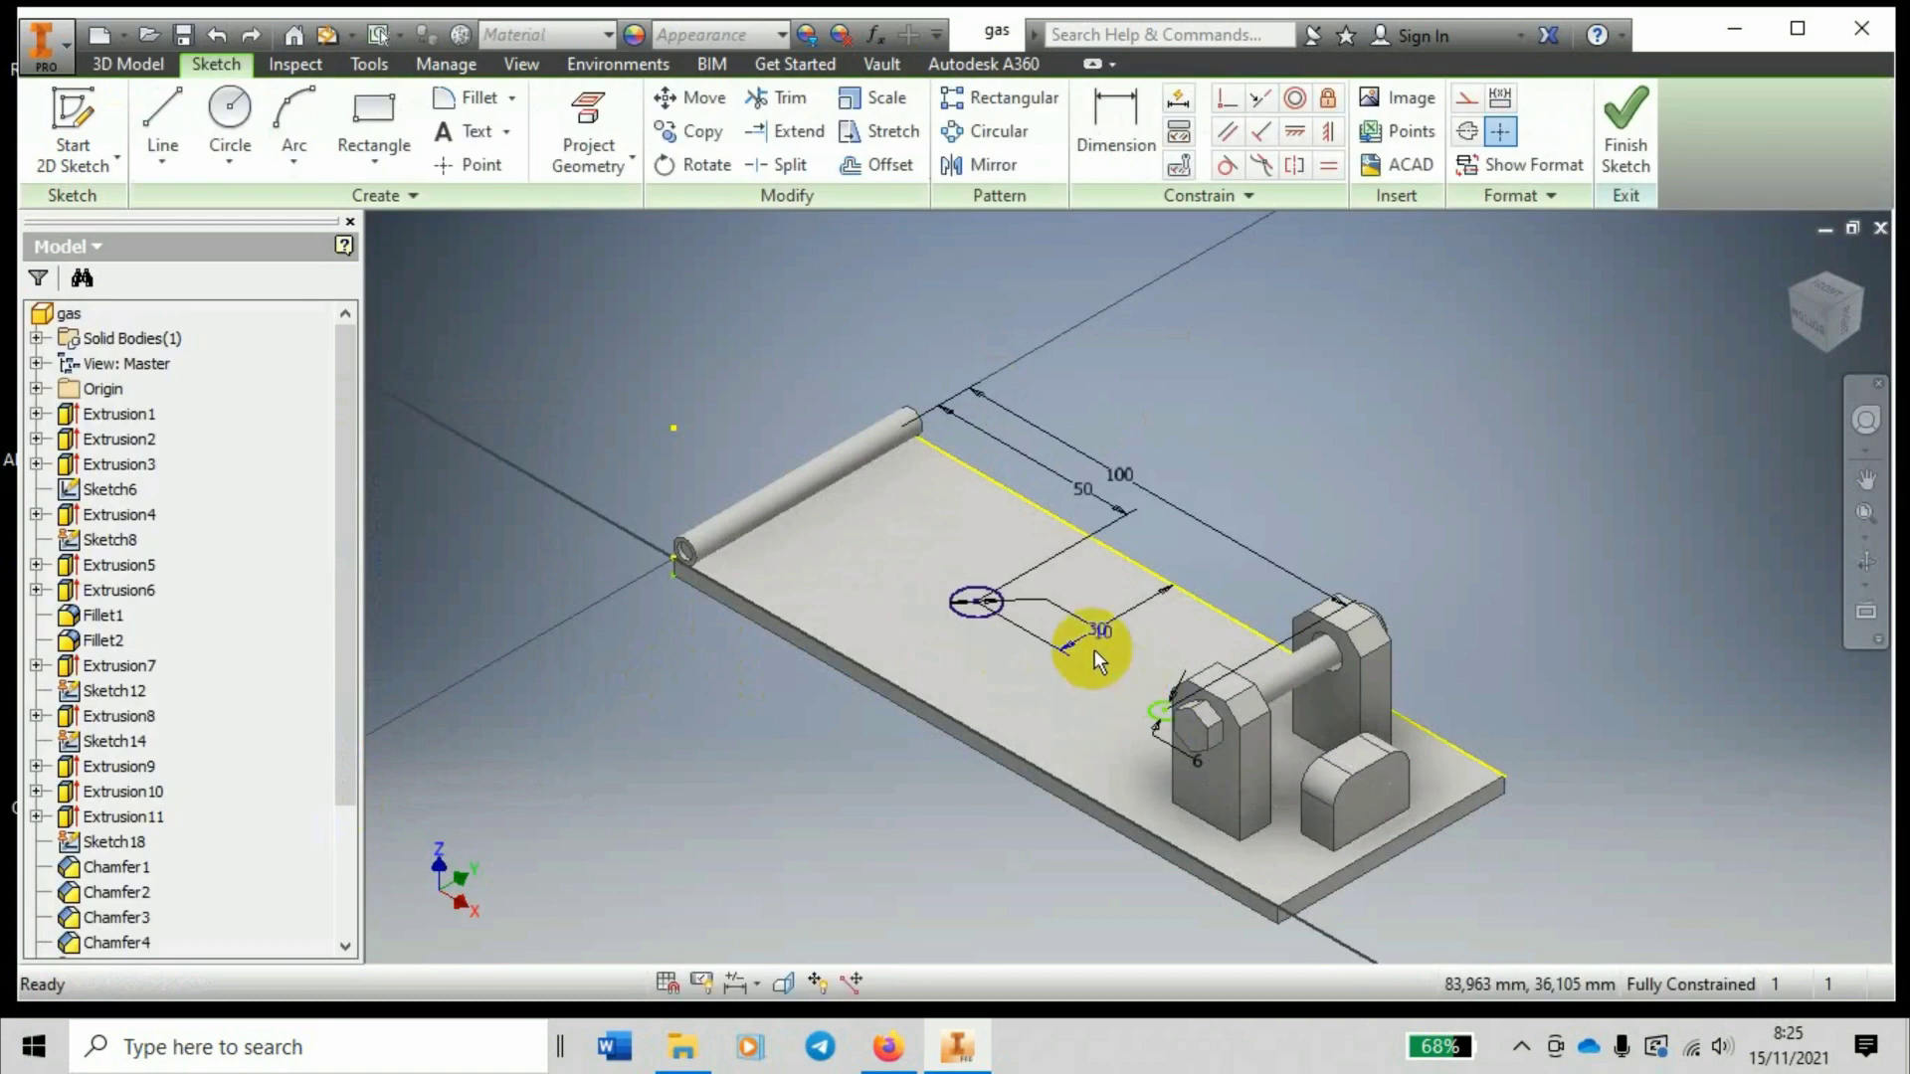
# Extrude both circles on the base plate as a cut with a distance of 5 mm to make two holes.
pyautogui.click(128, 64)
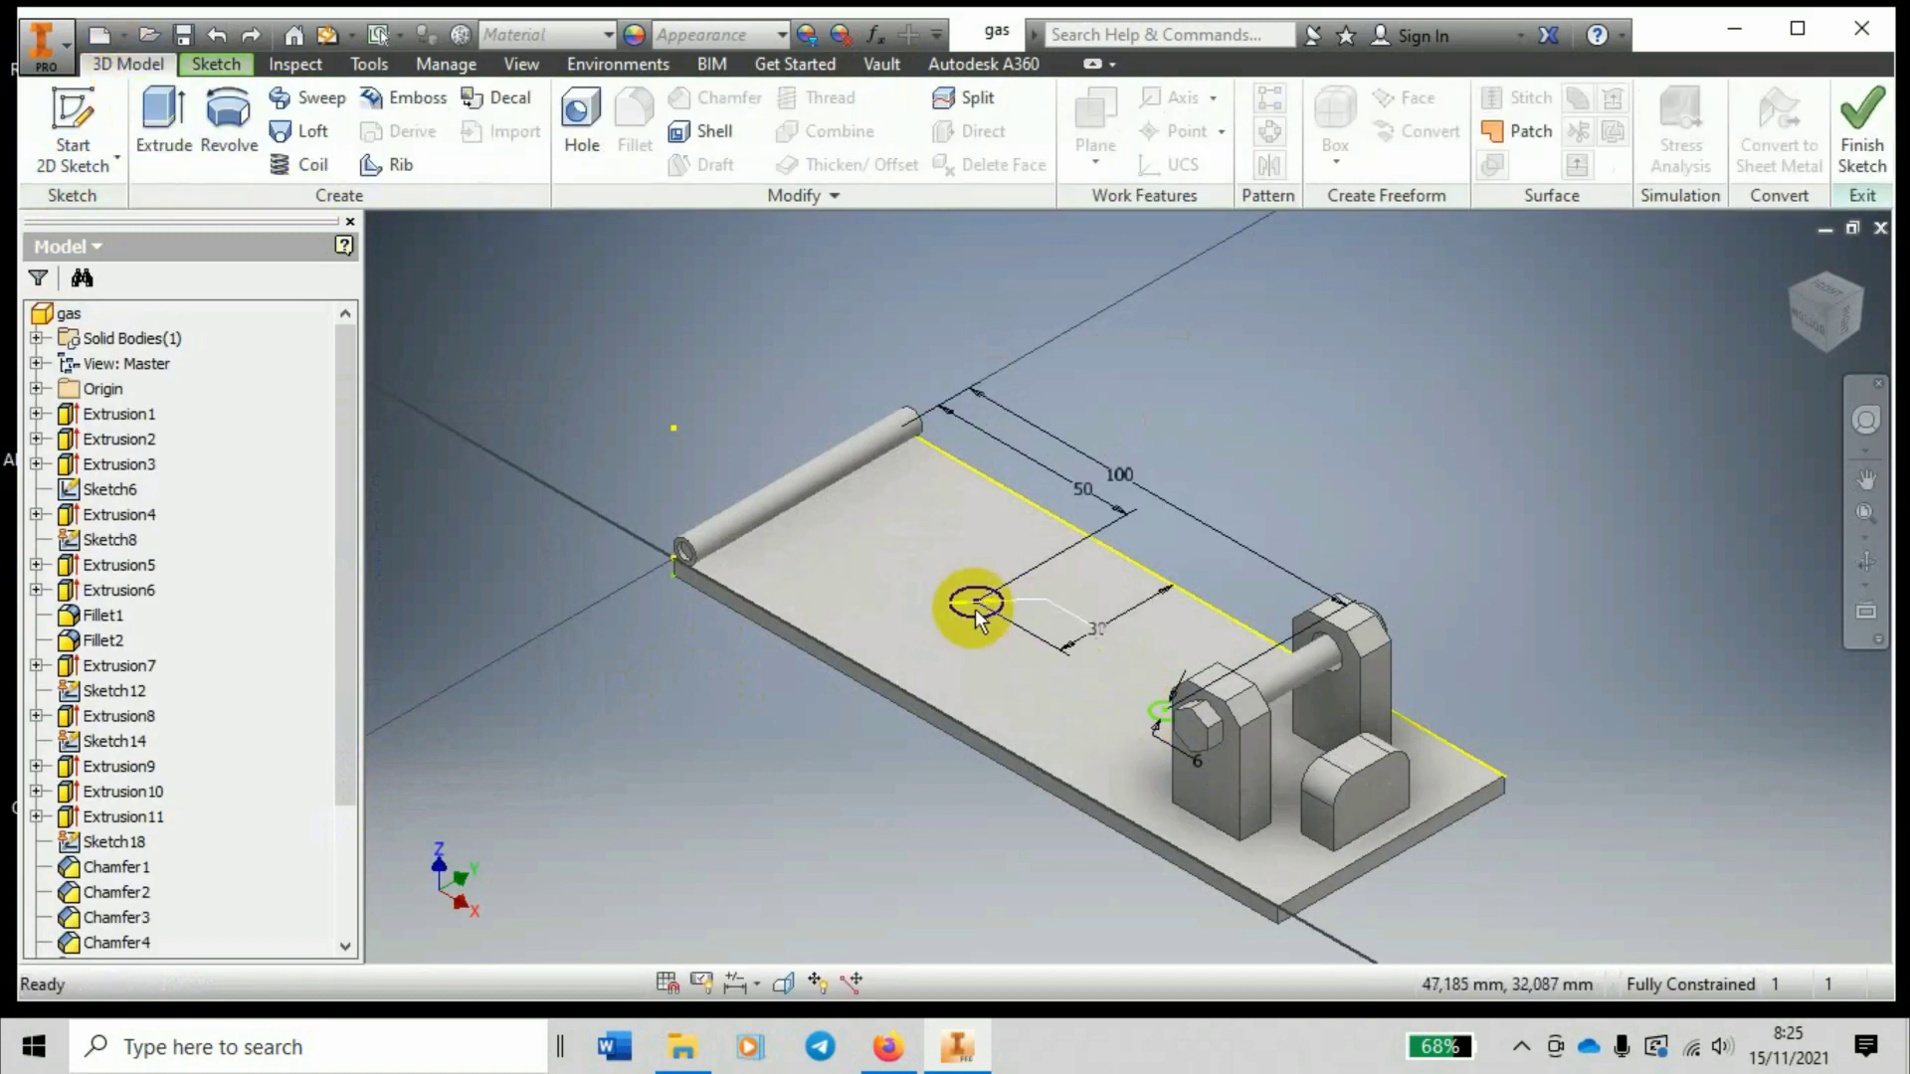
pyautogui.click(159, 109)
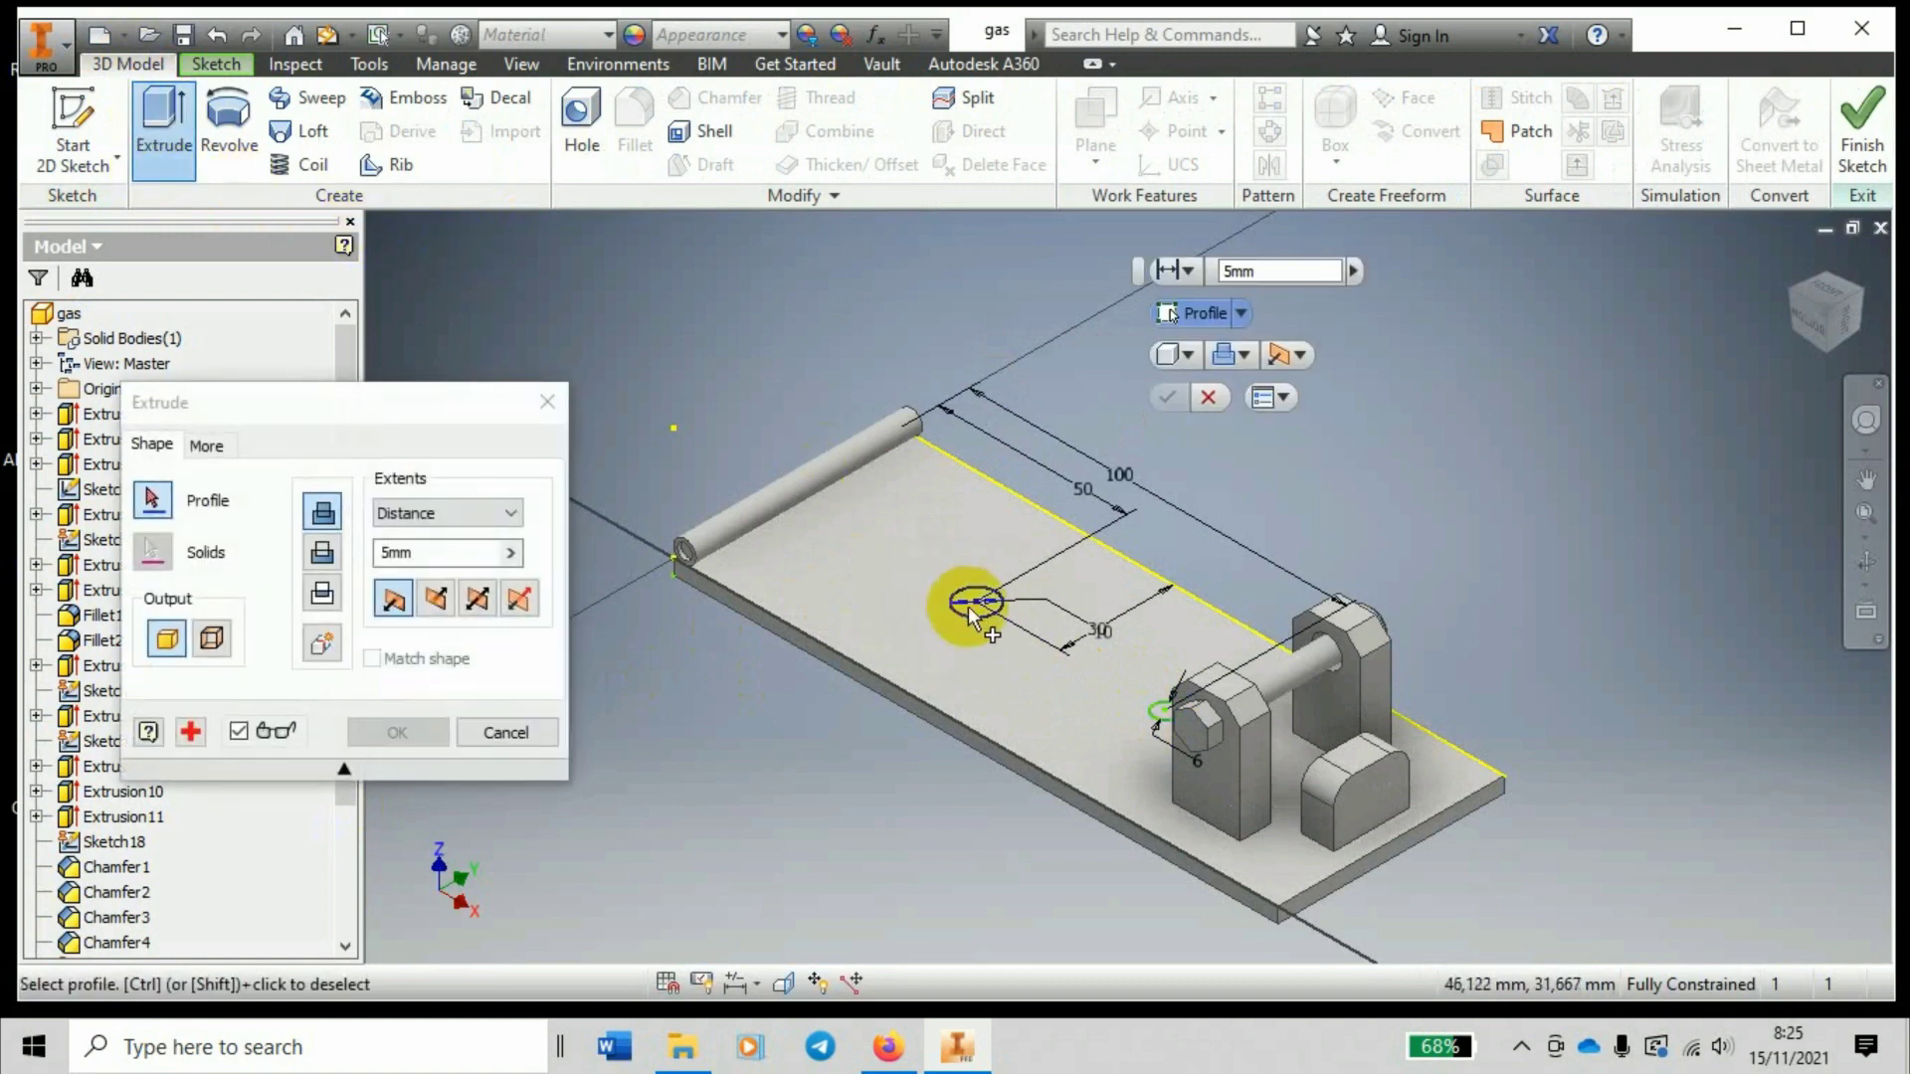
pyautogui.click(971, 607)
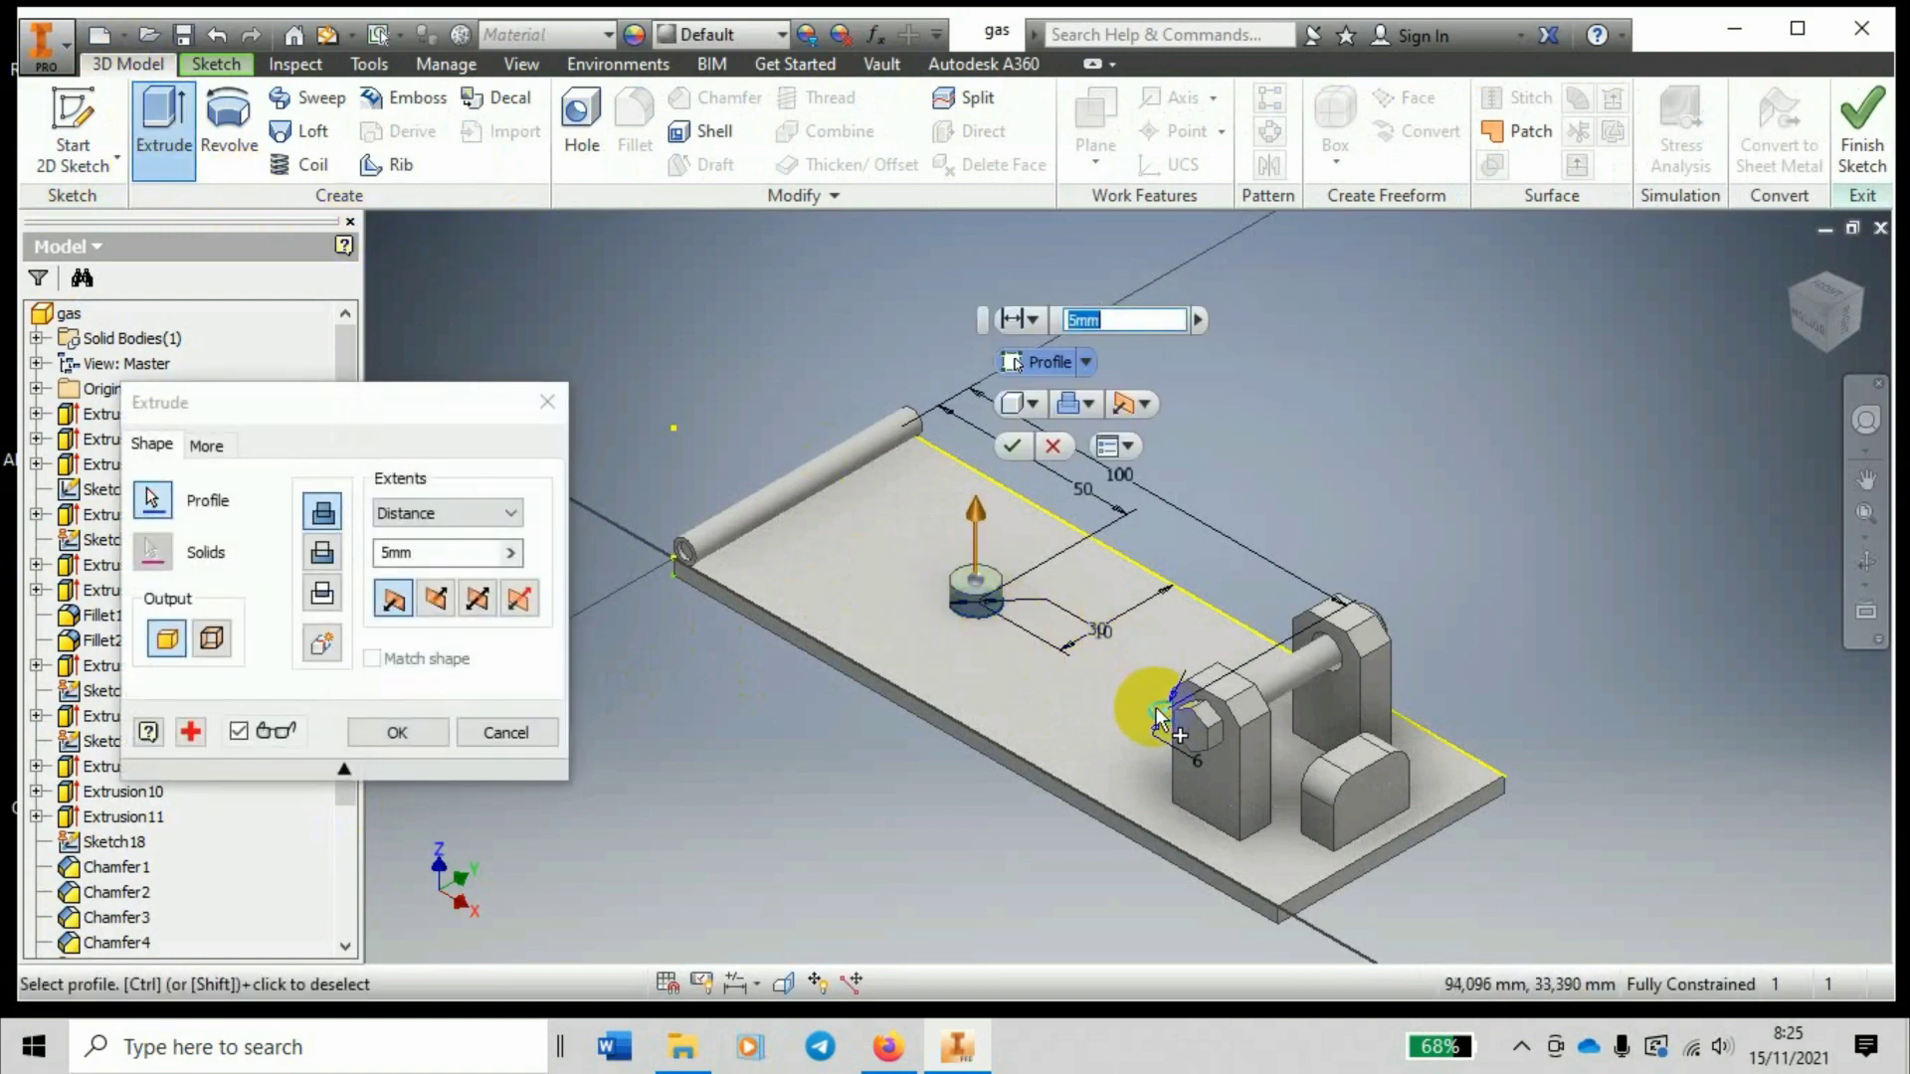
pyautogui.click(1157, 712)
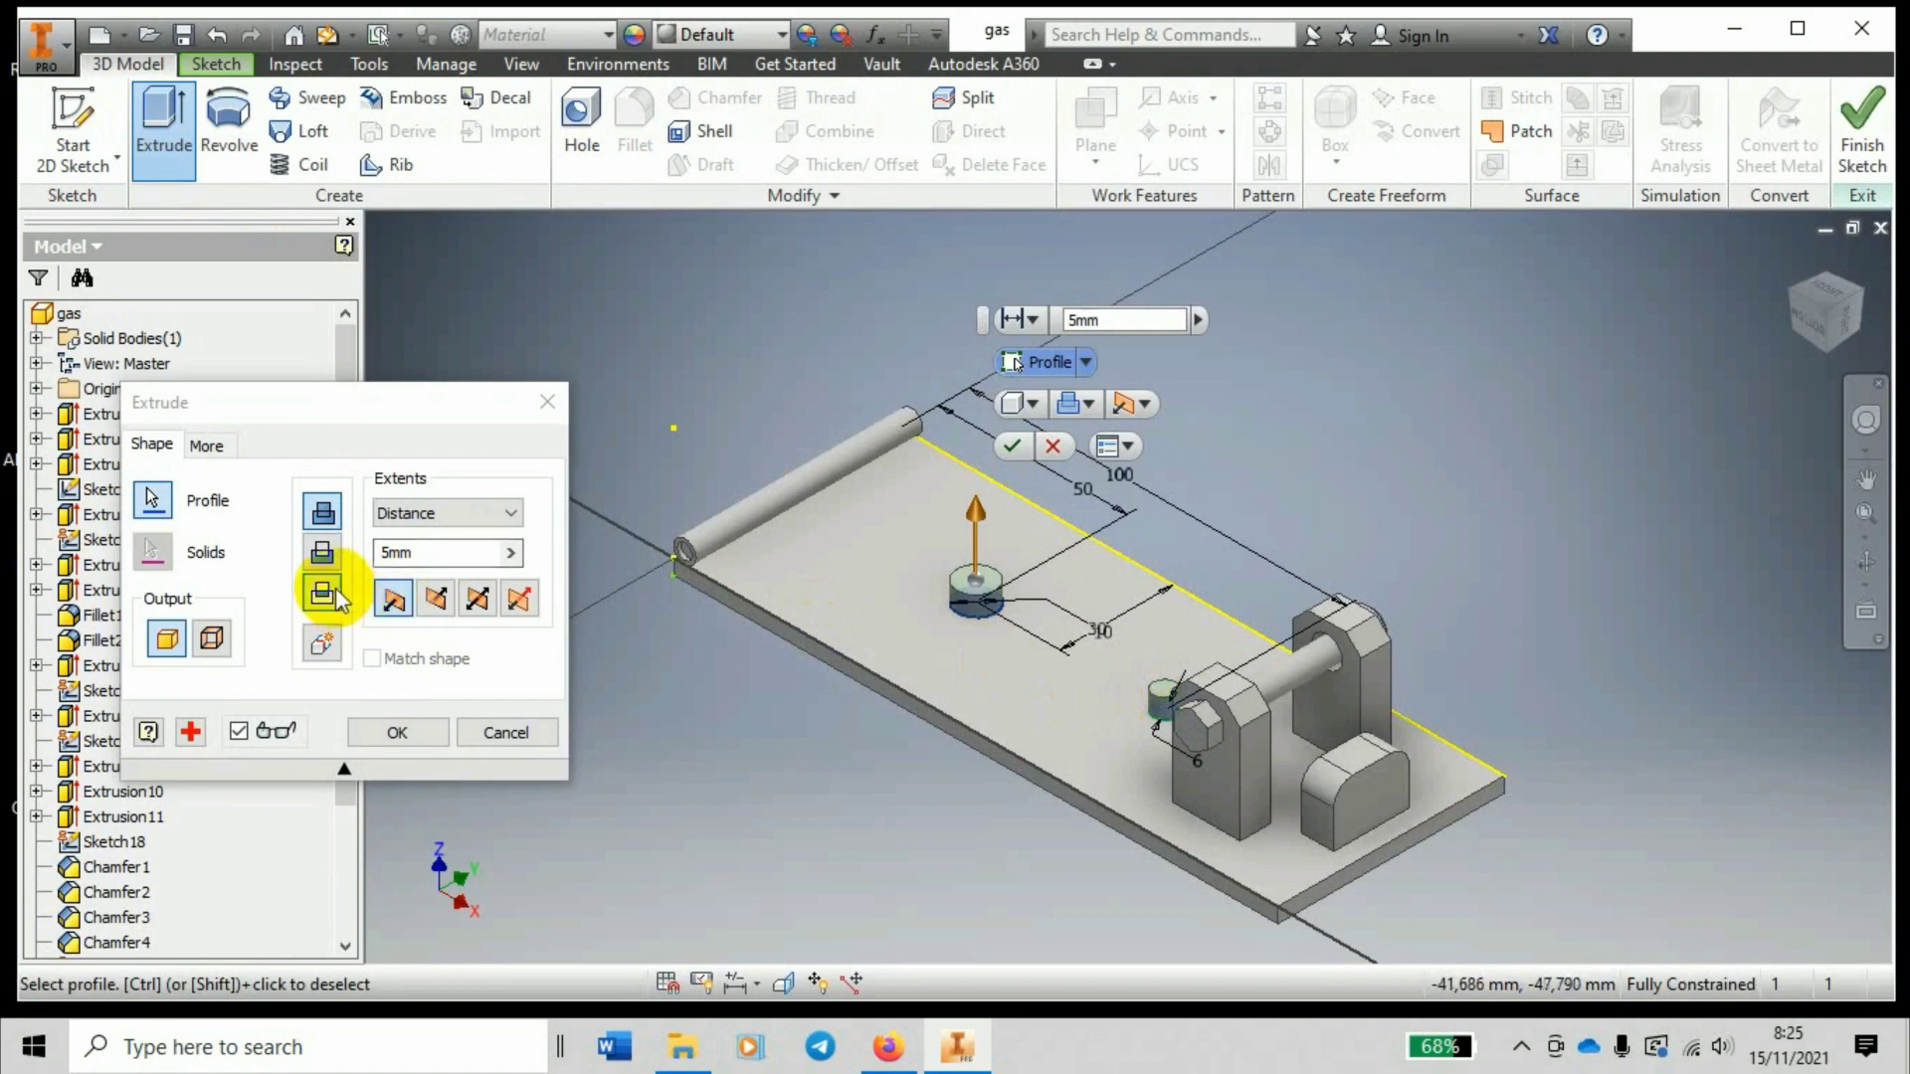
pyautogui.click(326, 557)
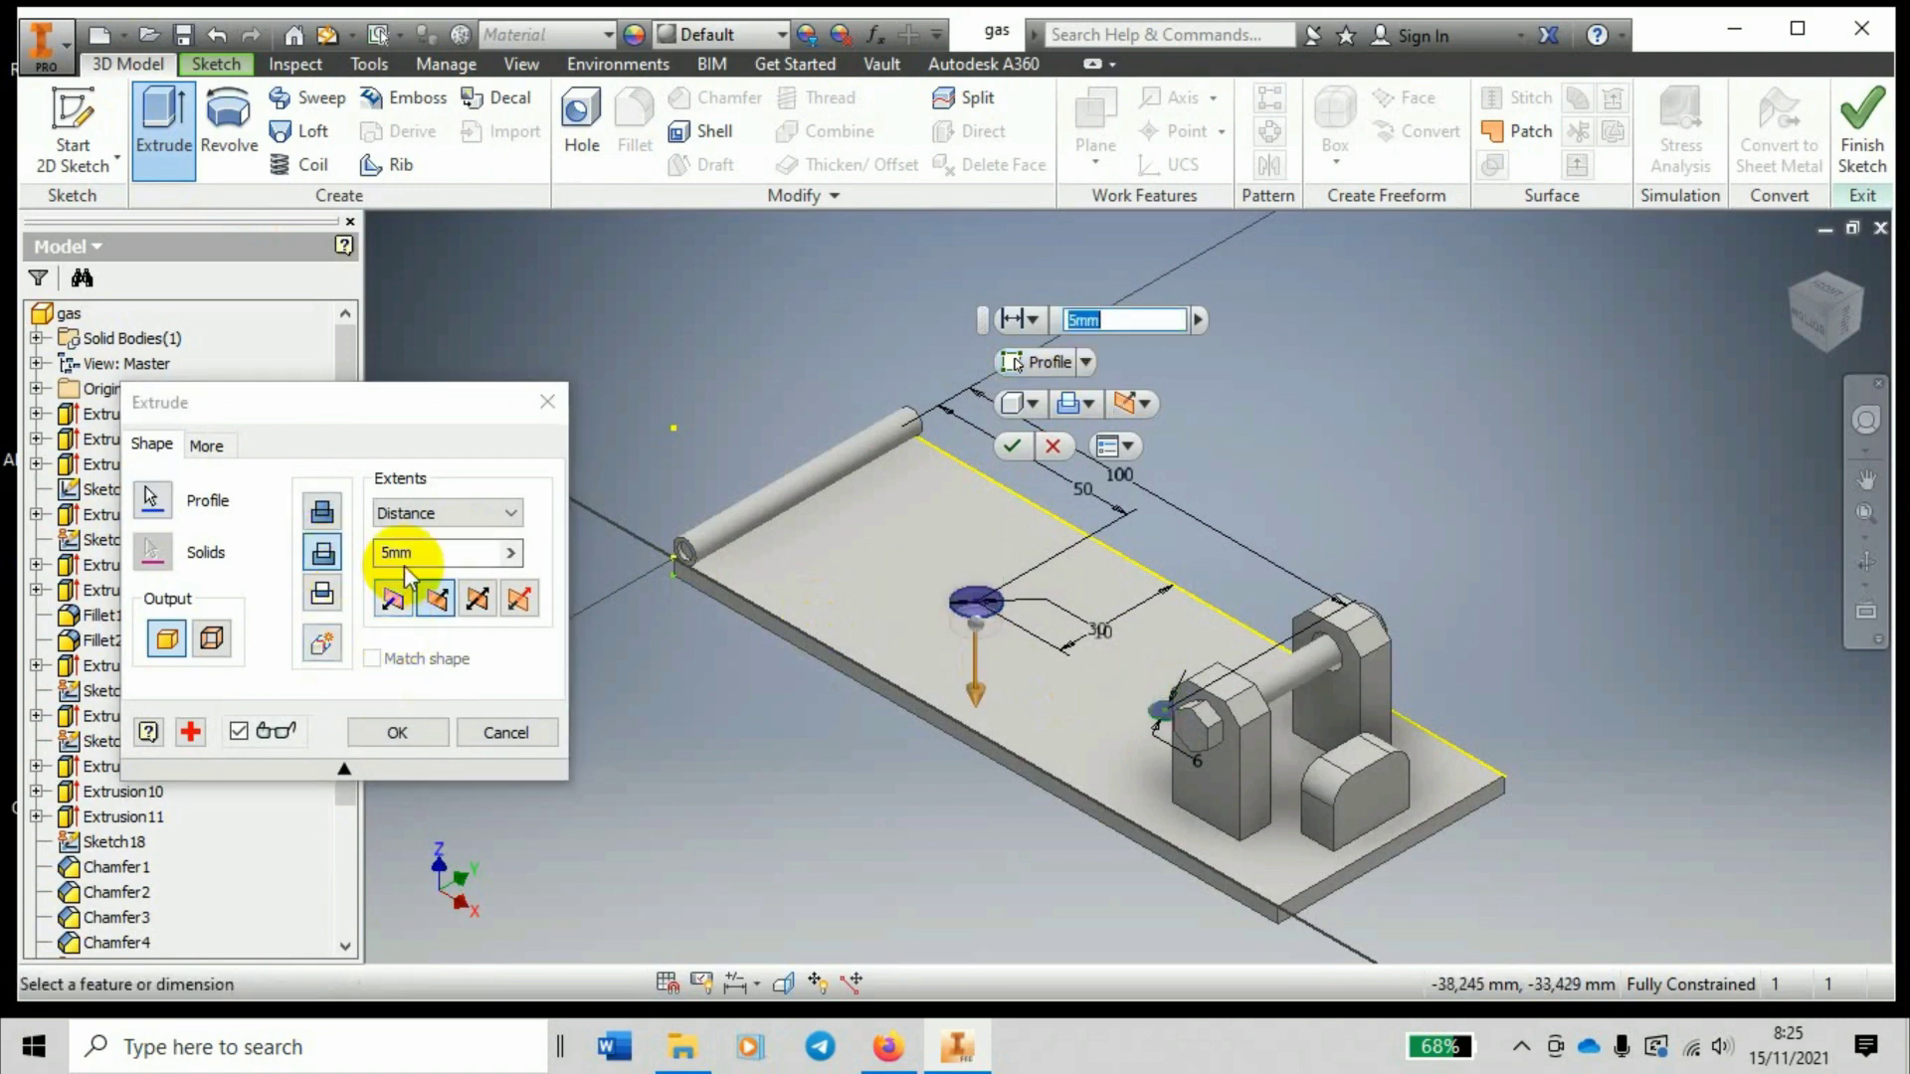
pyautogui.click(422, 733)
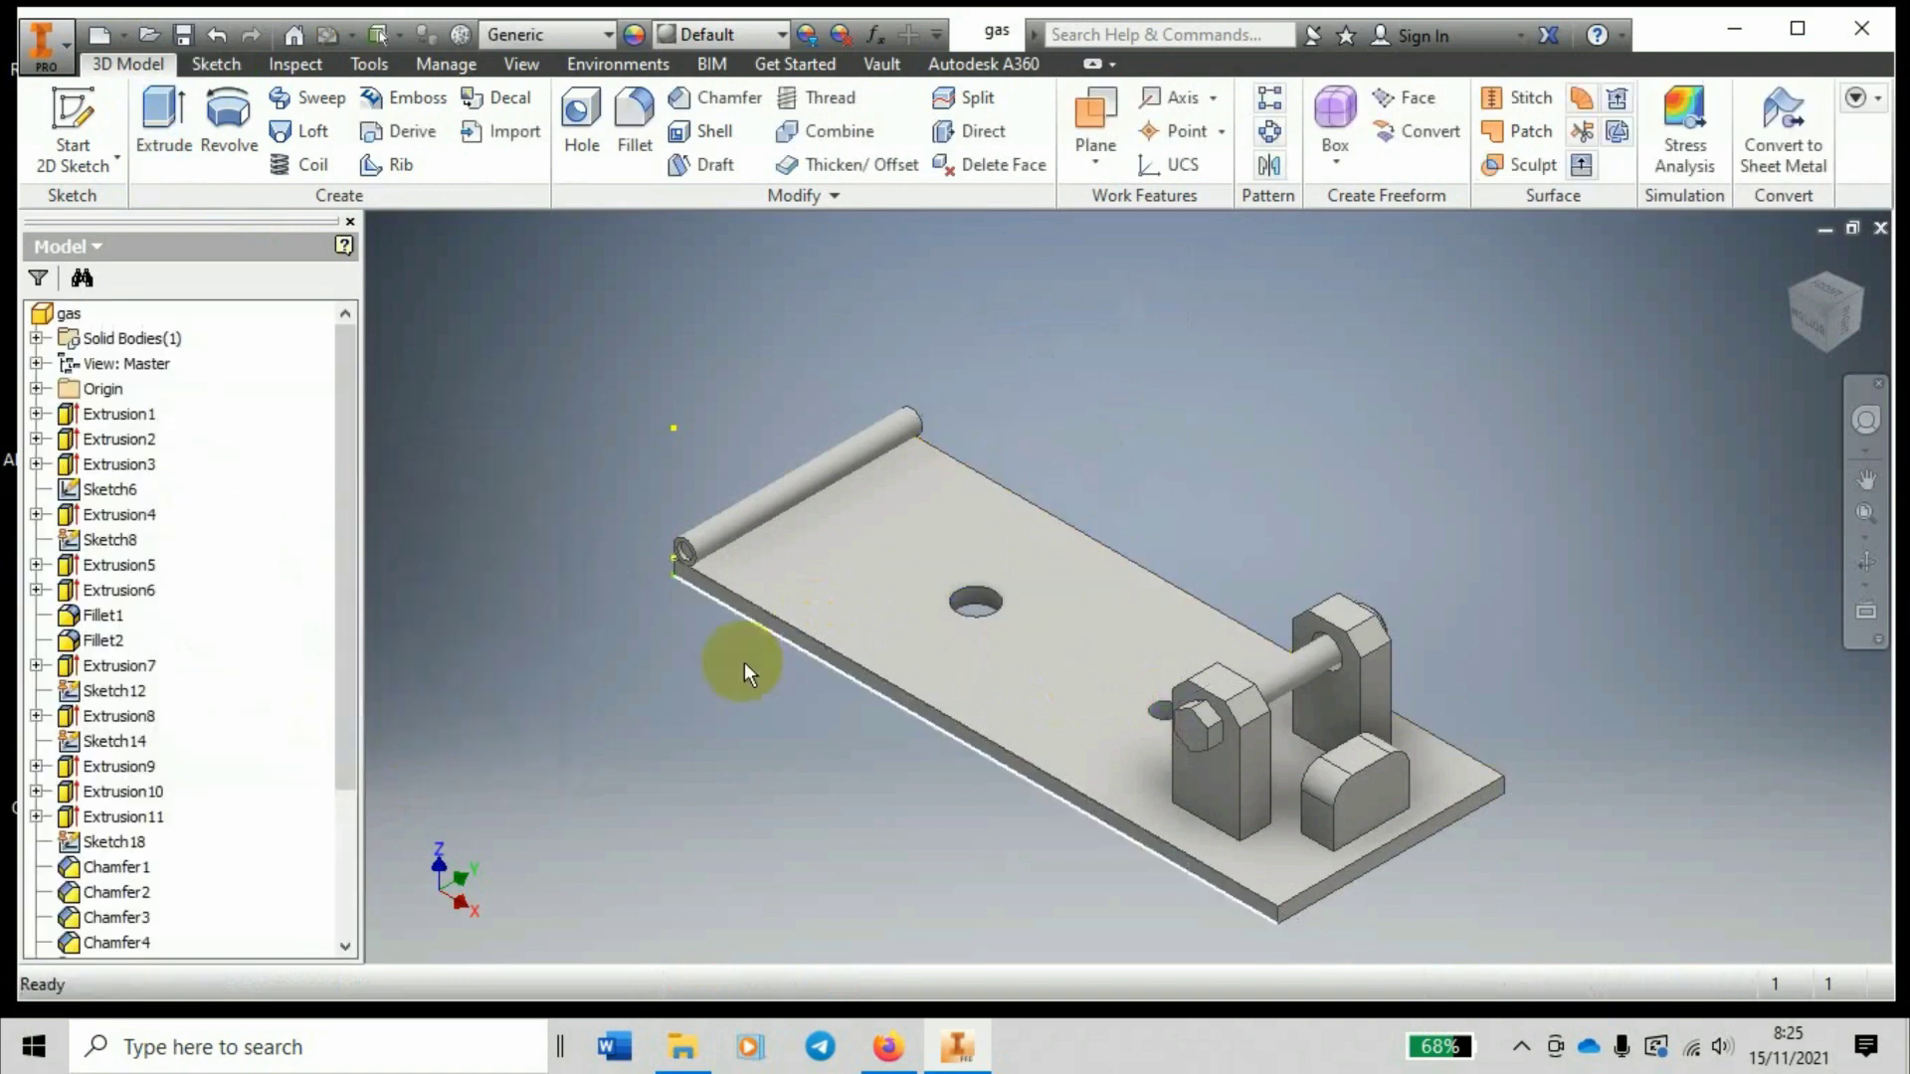
# Examine the two plate holes from the side, the underside and straight above.
pyautogui.click(1794, 261)
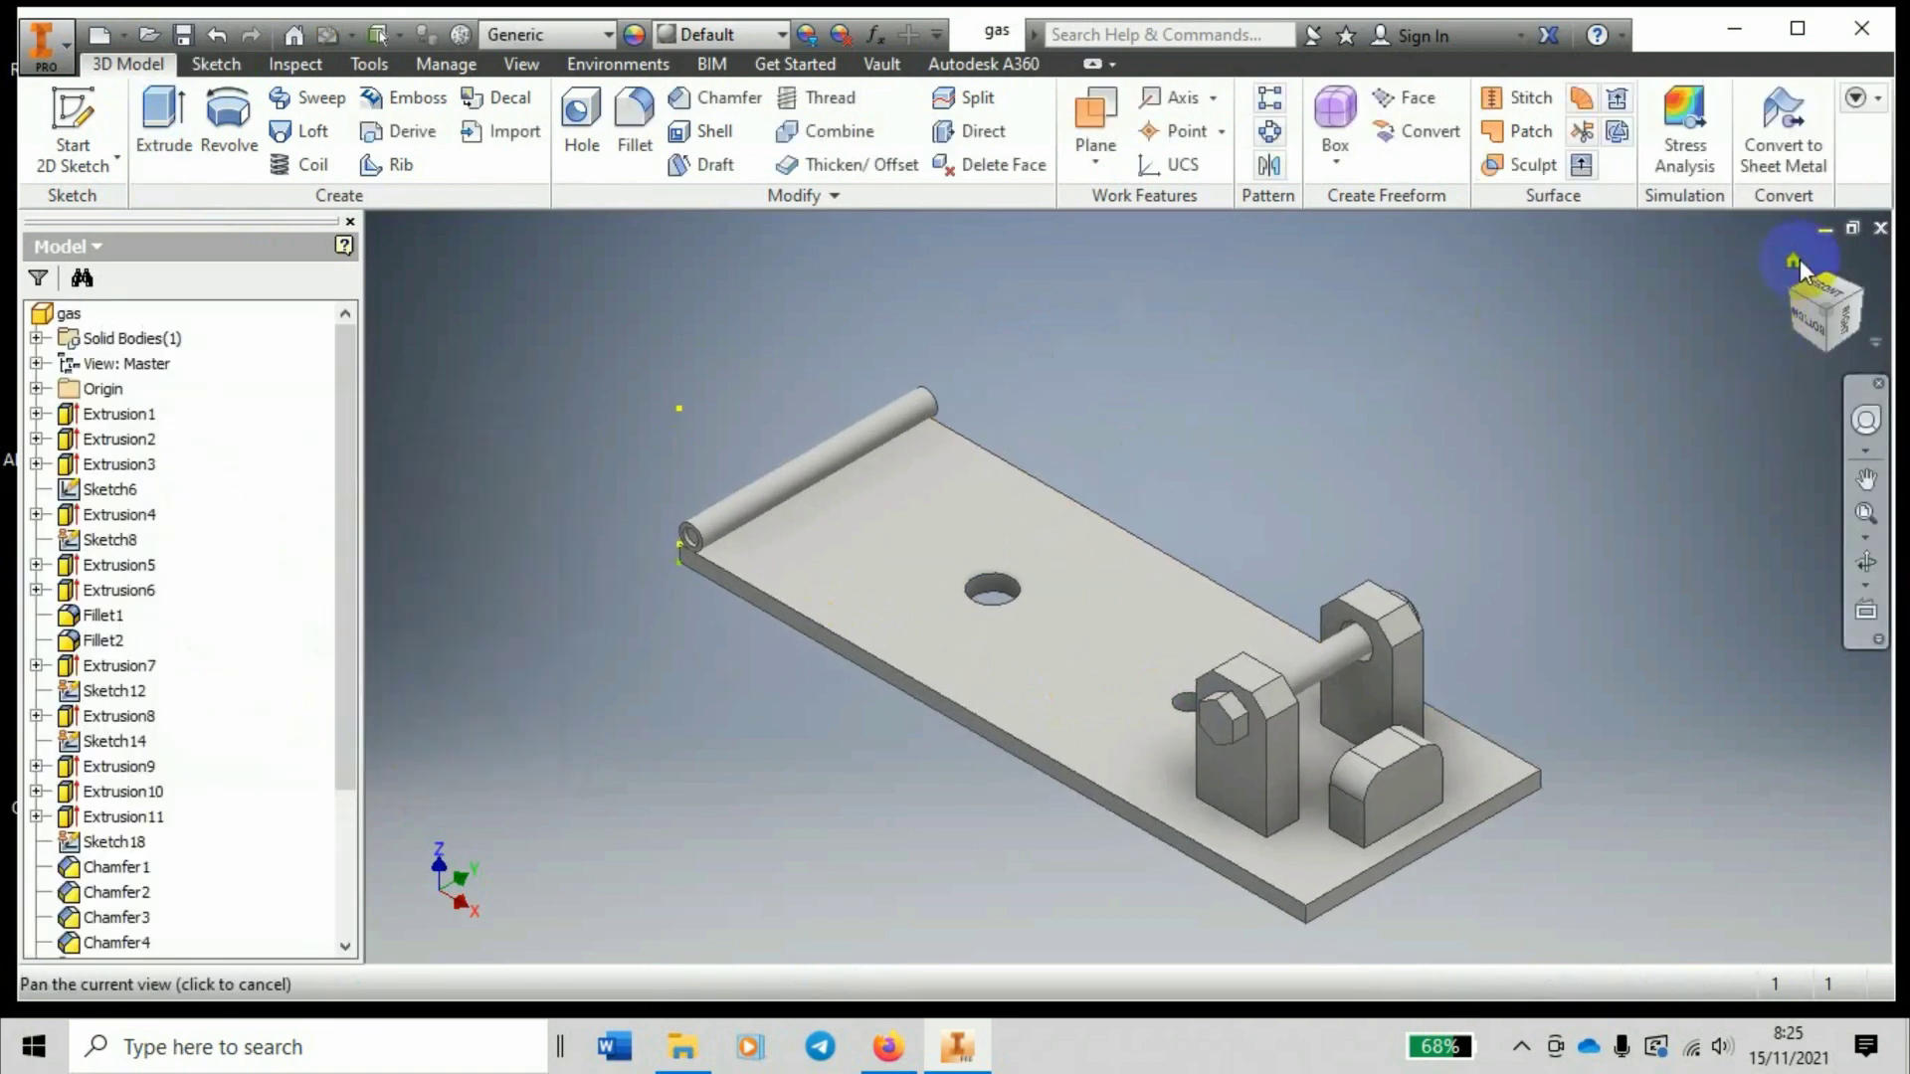
pyautogui.moveTo(1007, 545); pyautogui.dragTo(1023, 534)
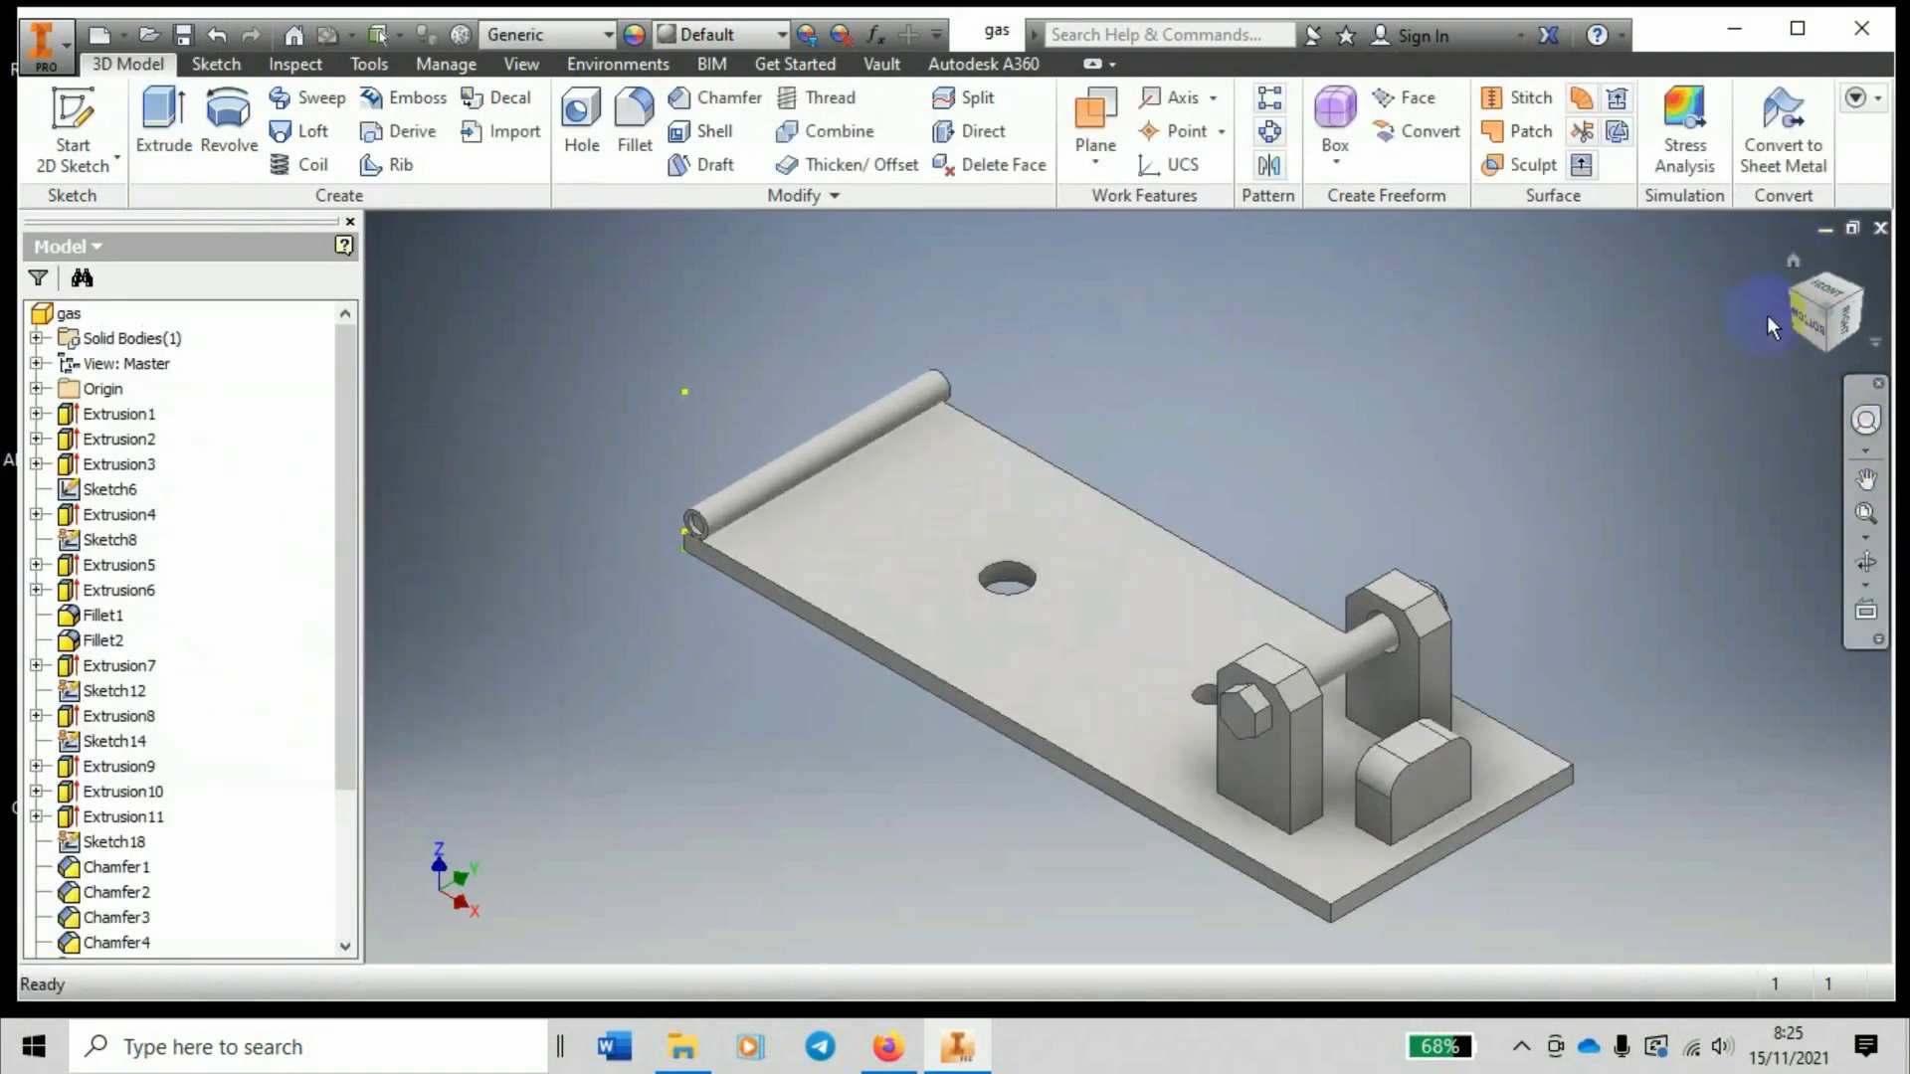
pyautogui.click(1806, 318)
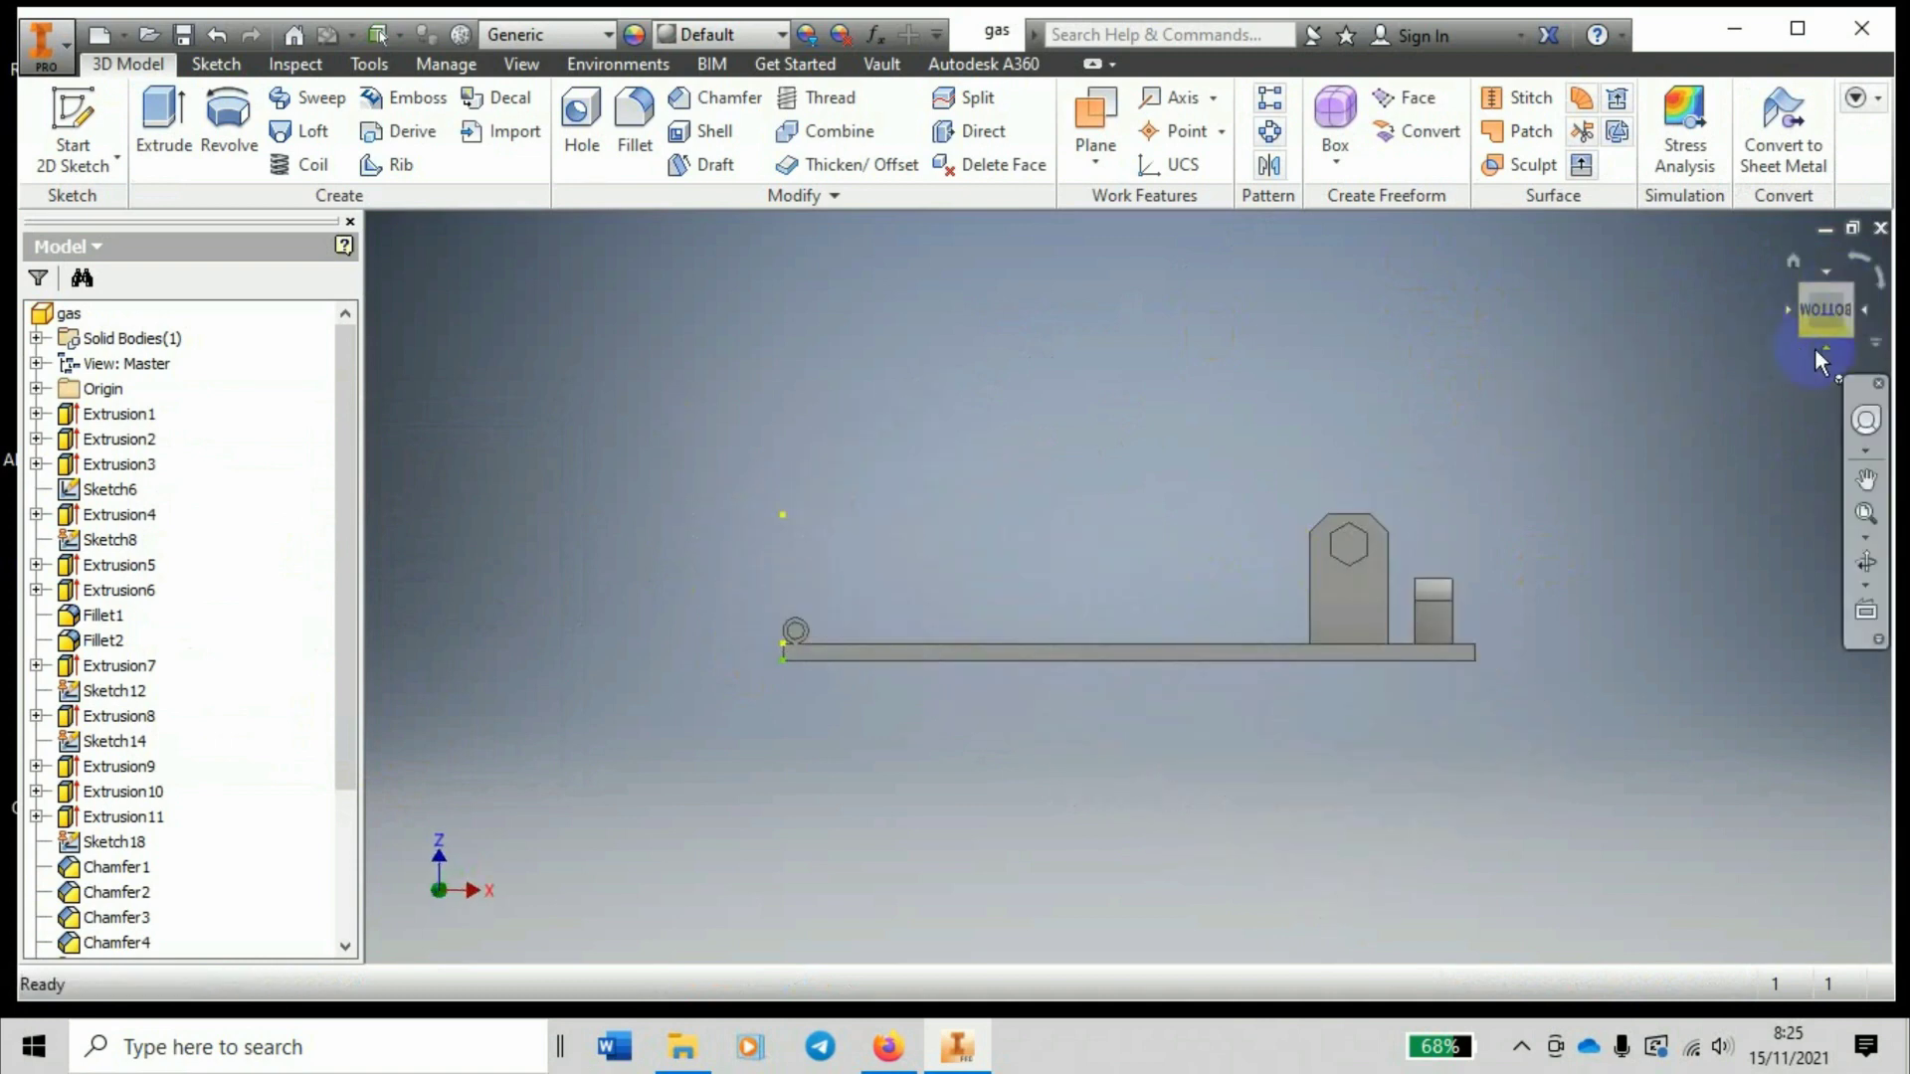
pyautogui.click(1825, 349)
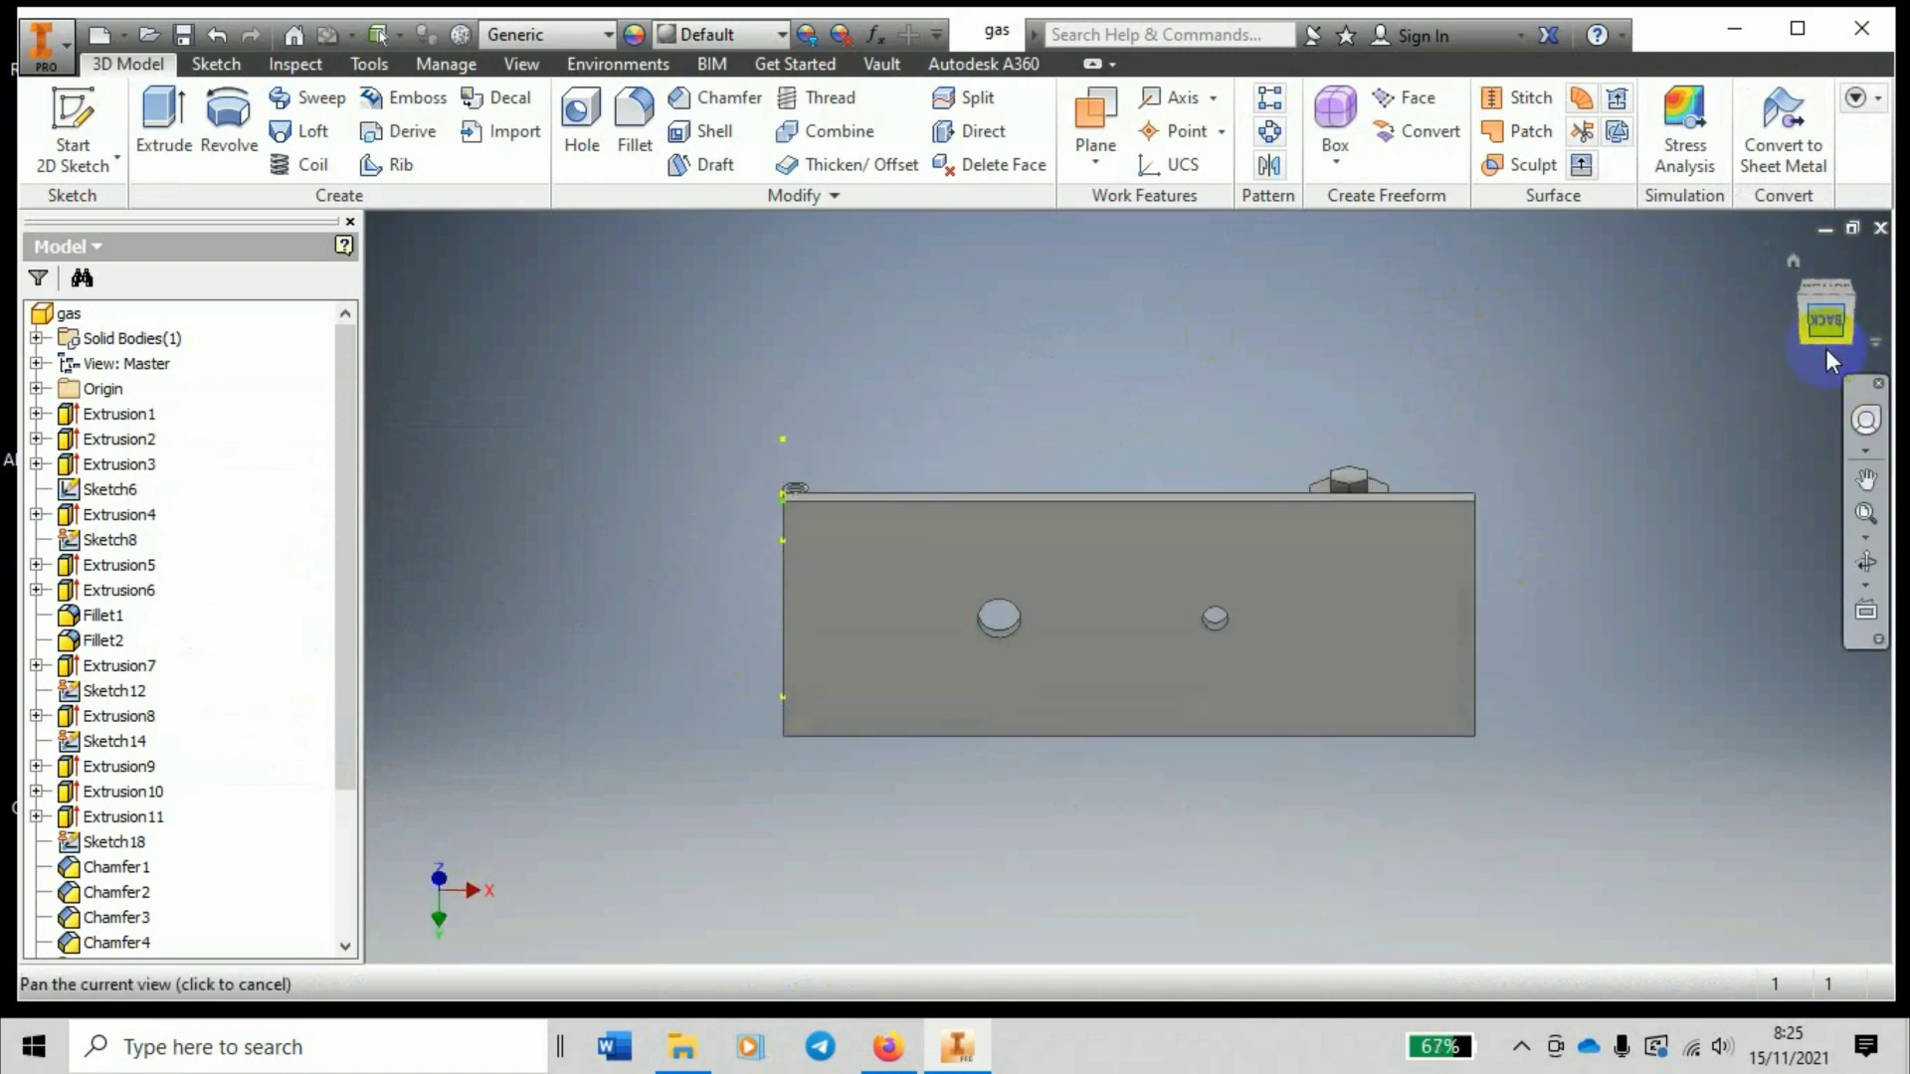
pyautogui.click(1825, 349)
pyautogui.click(1831, 278)
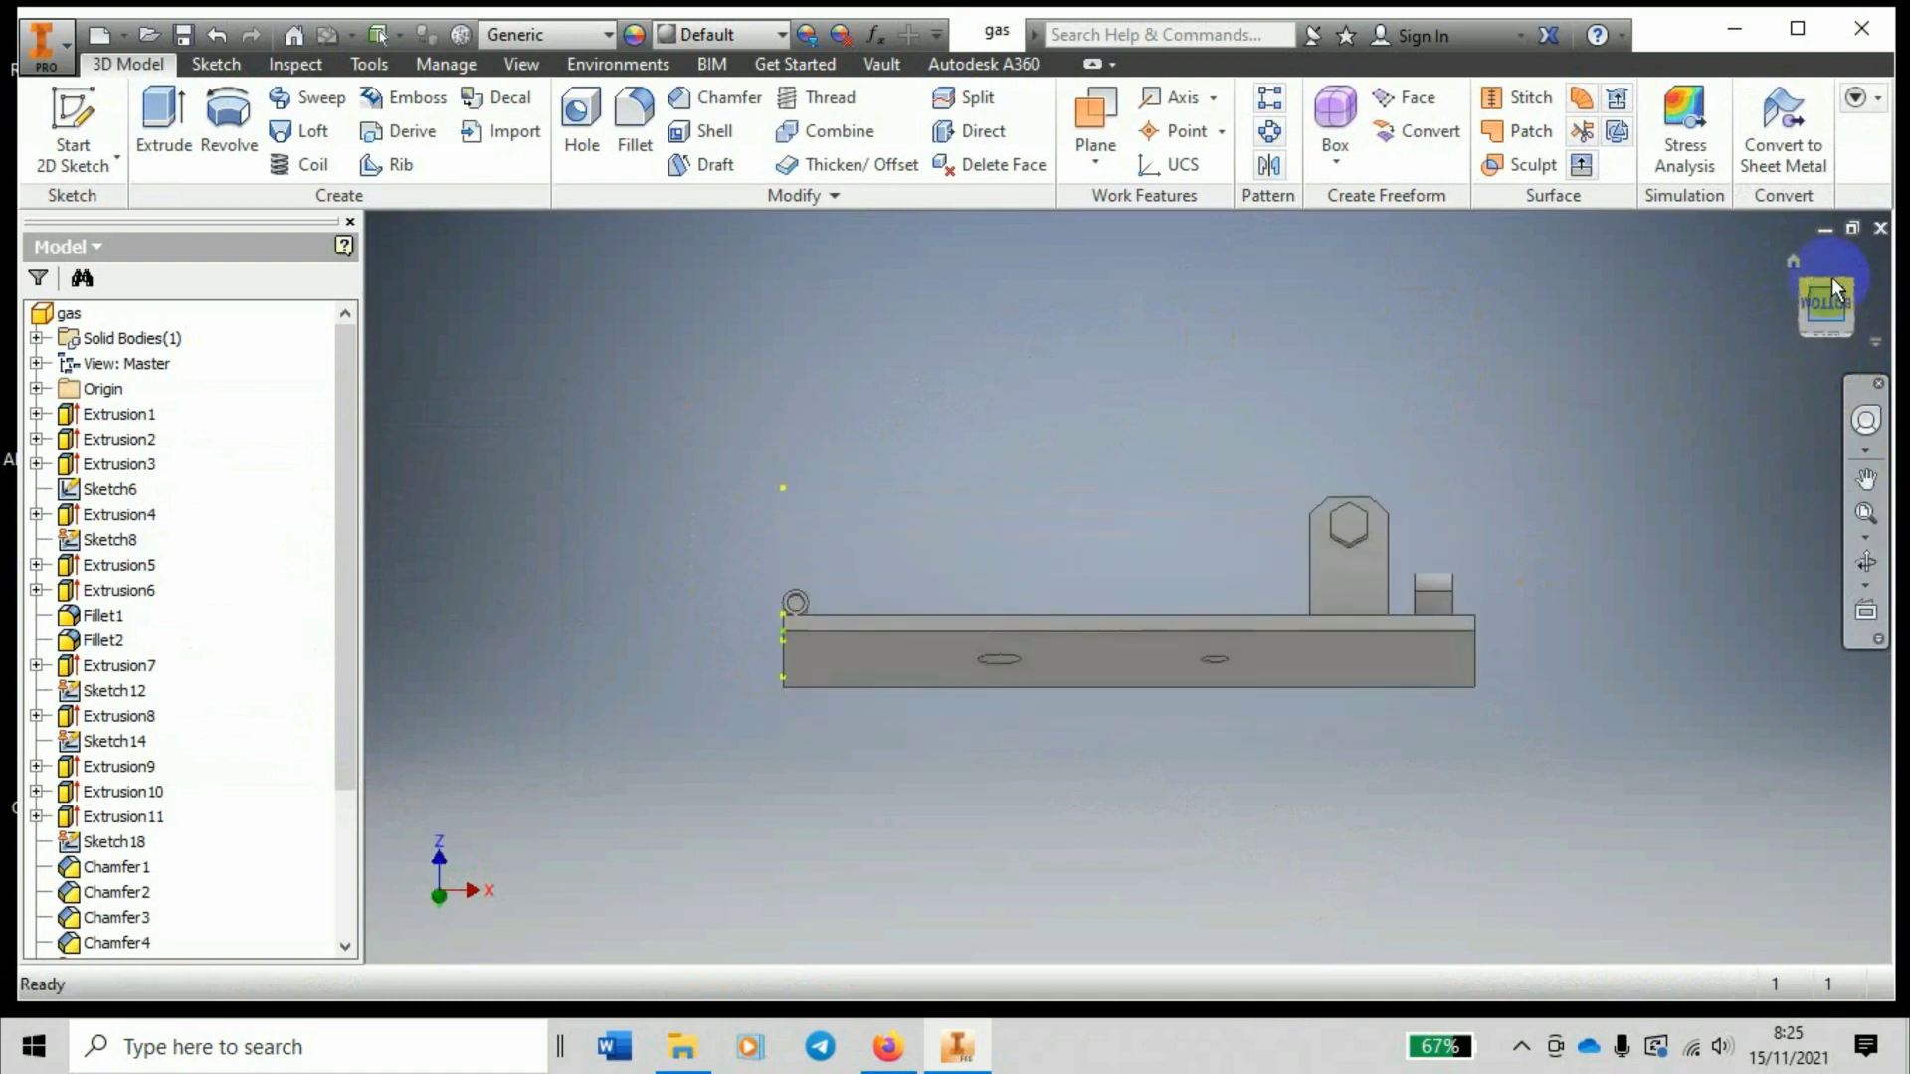
pyautogui.click(1818, 271)
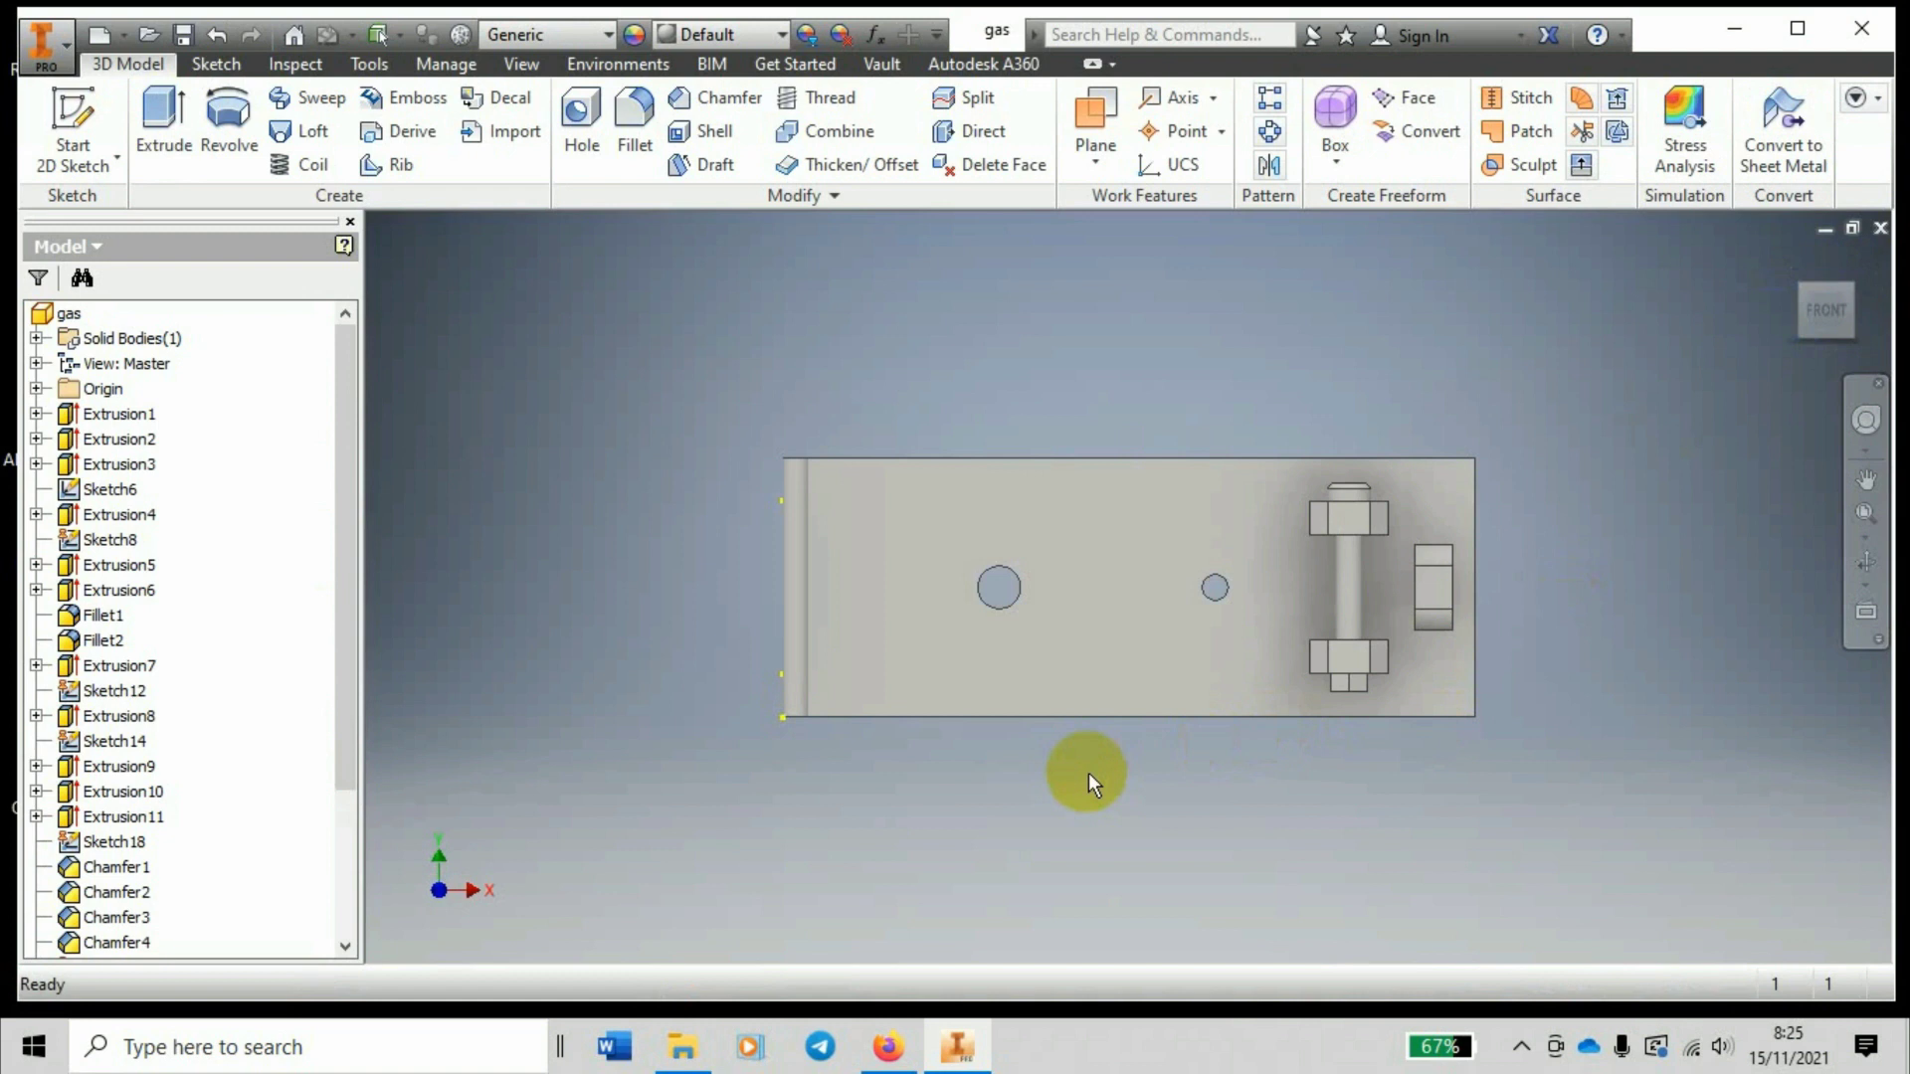
pyautogui.click(1865, 419)
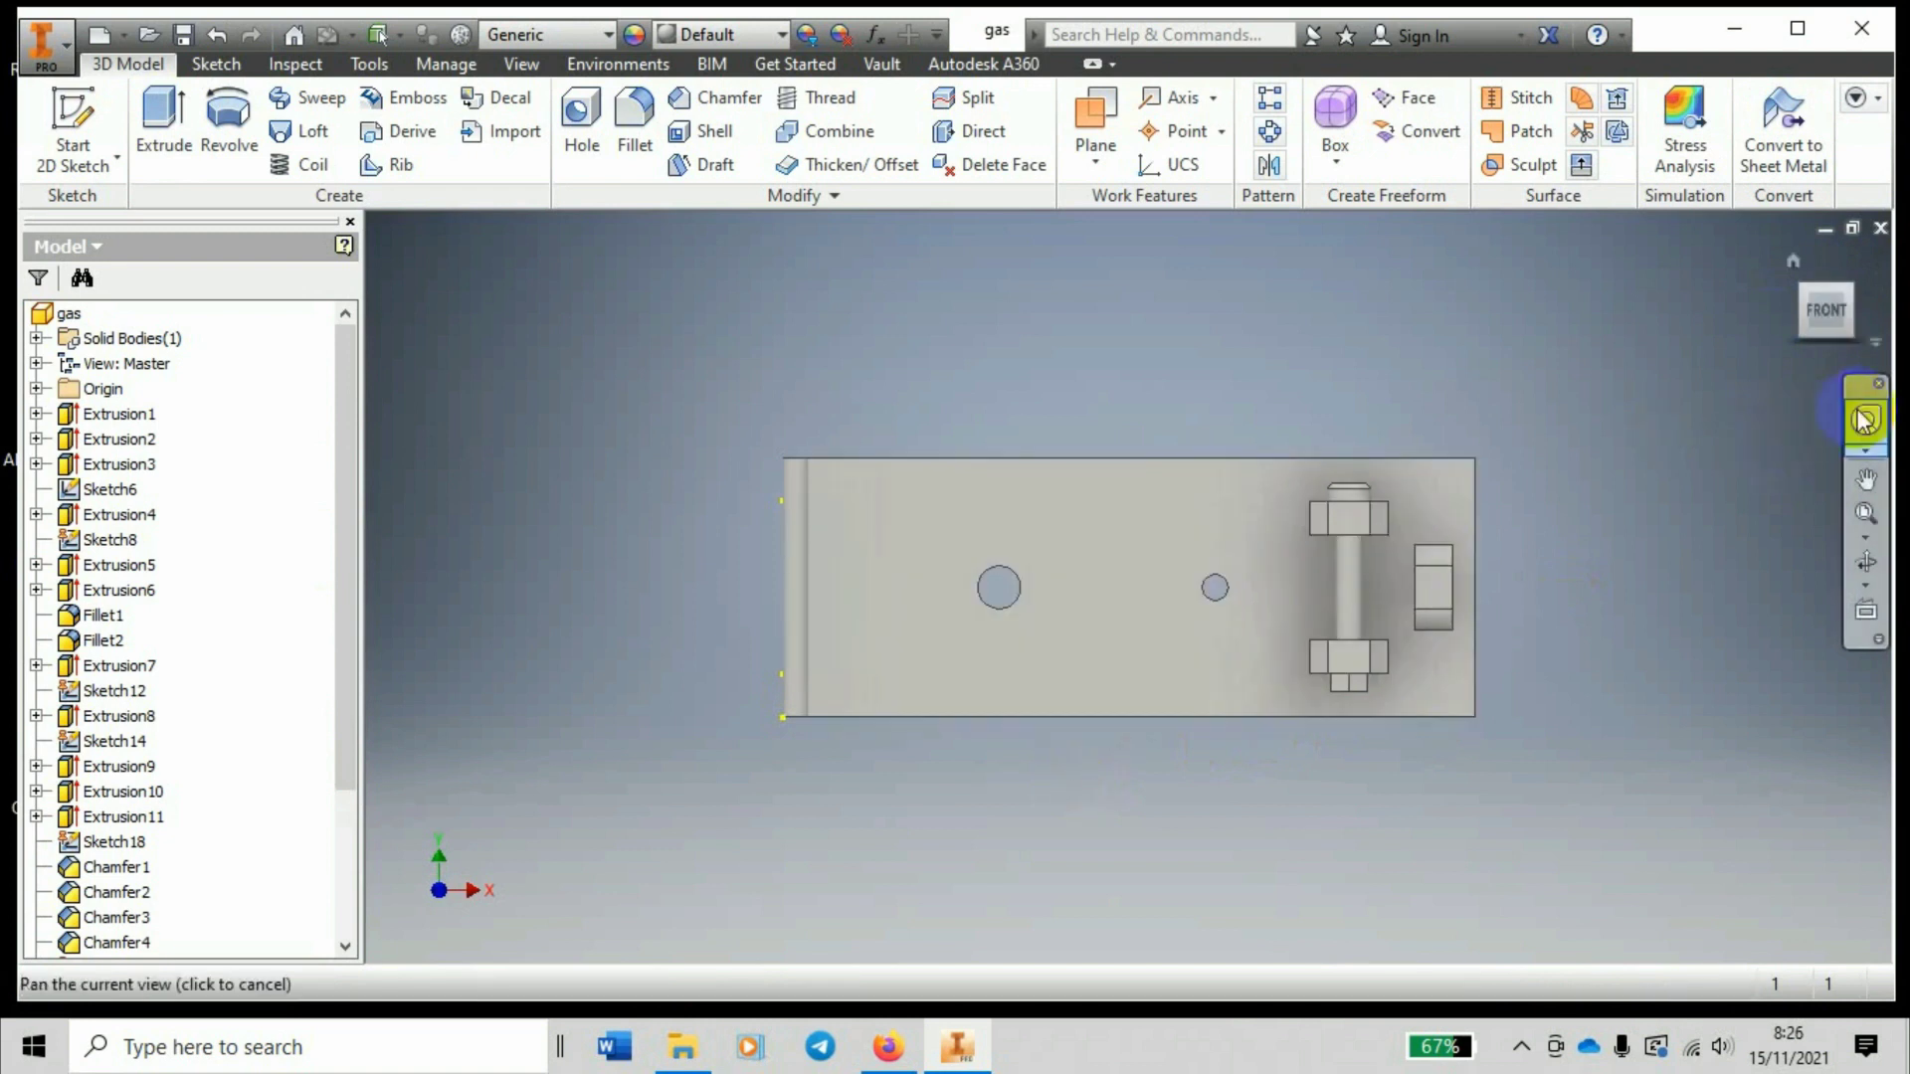
pyautogui.click(1824, 344)
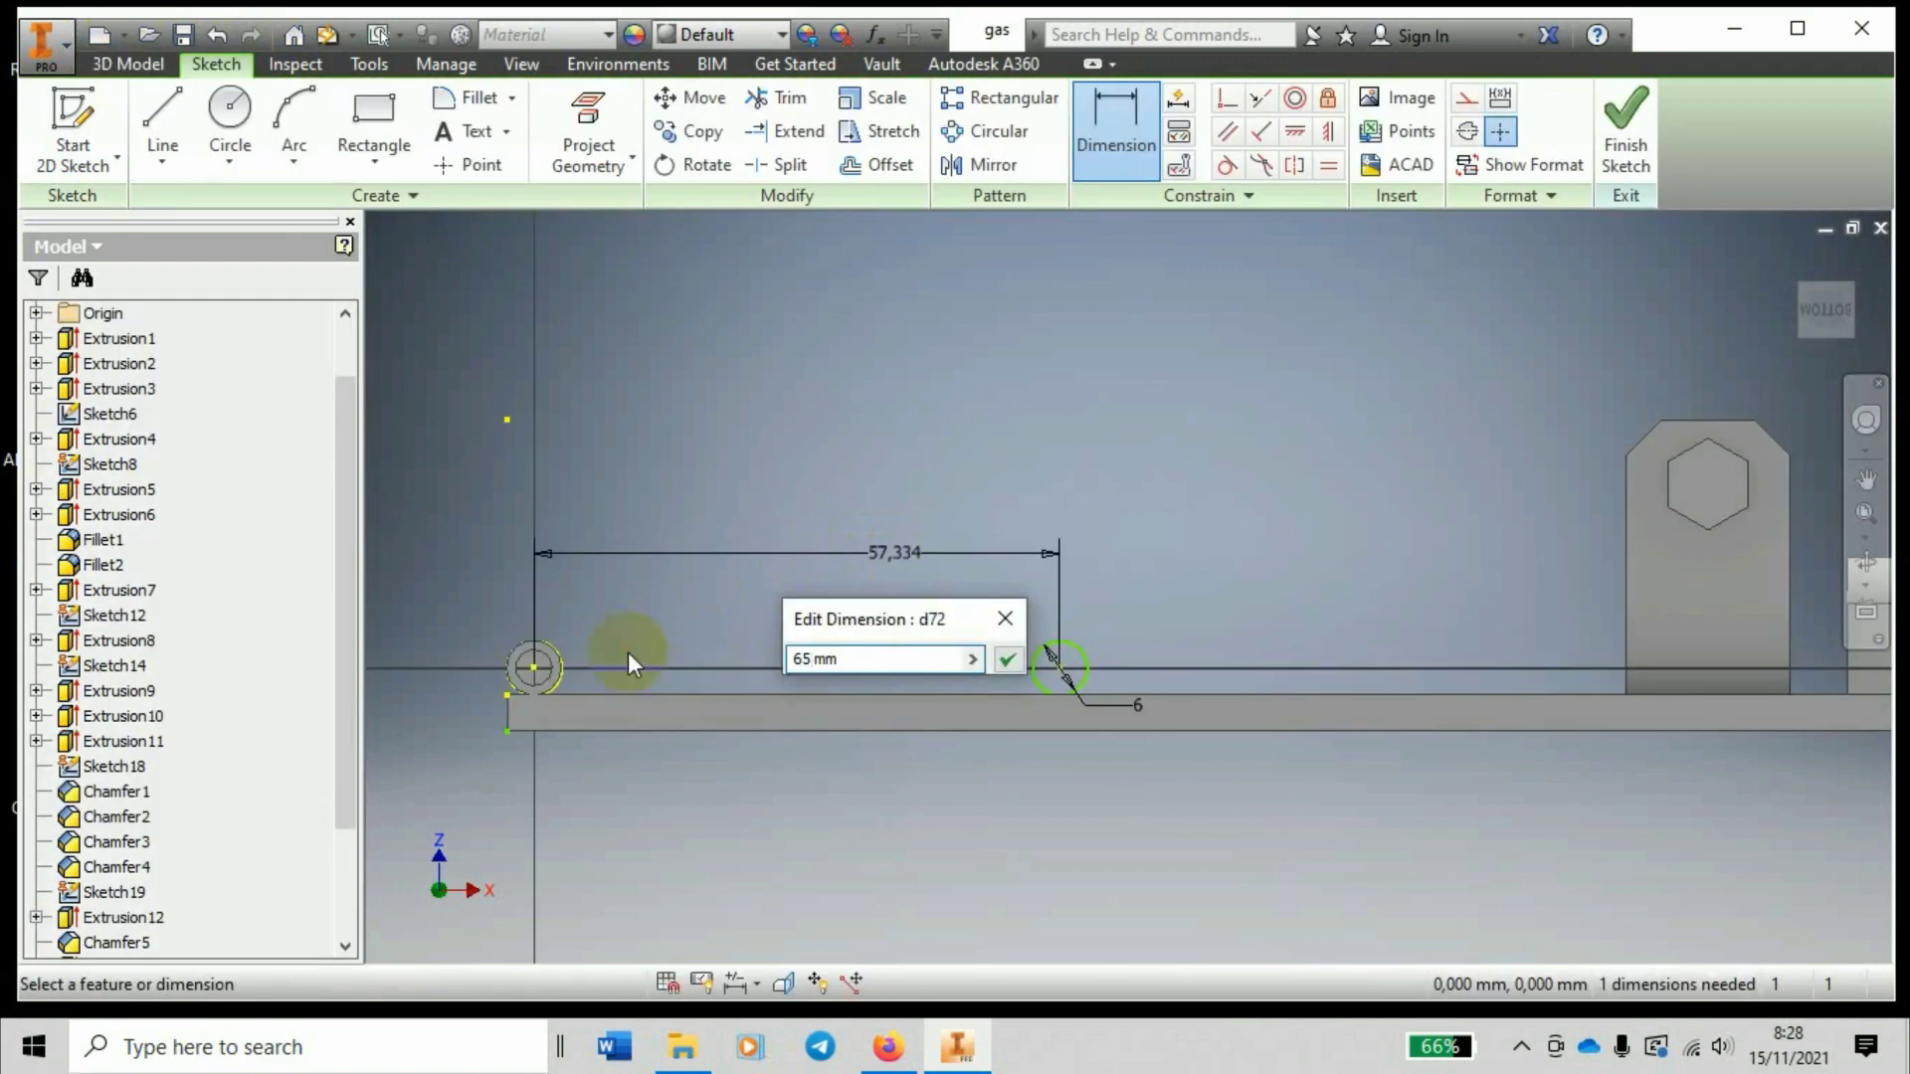
# Set the horizontal distance from the hinge tube's centre to the 6 mm circle's centre to 65 mm.
pyautogui.click(821, 659)
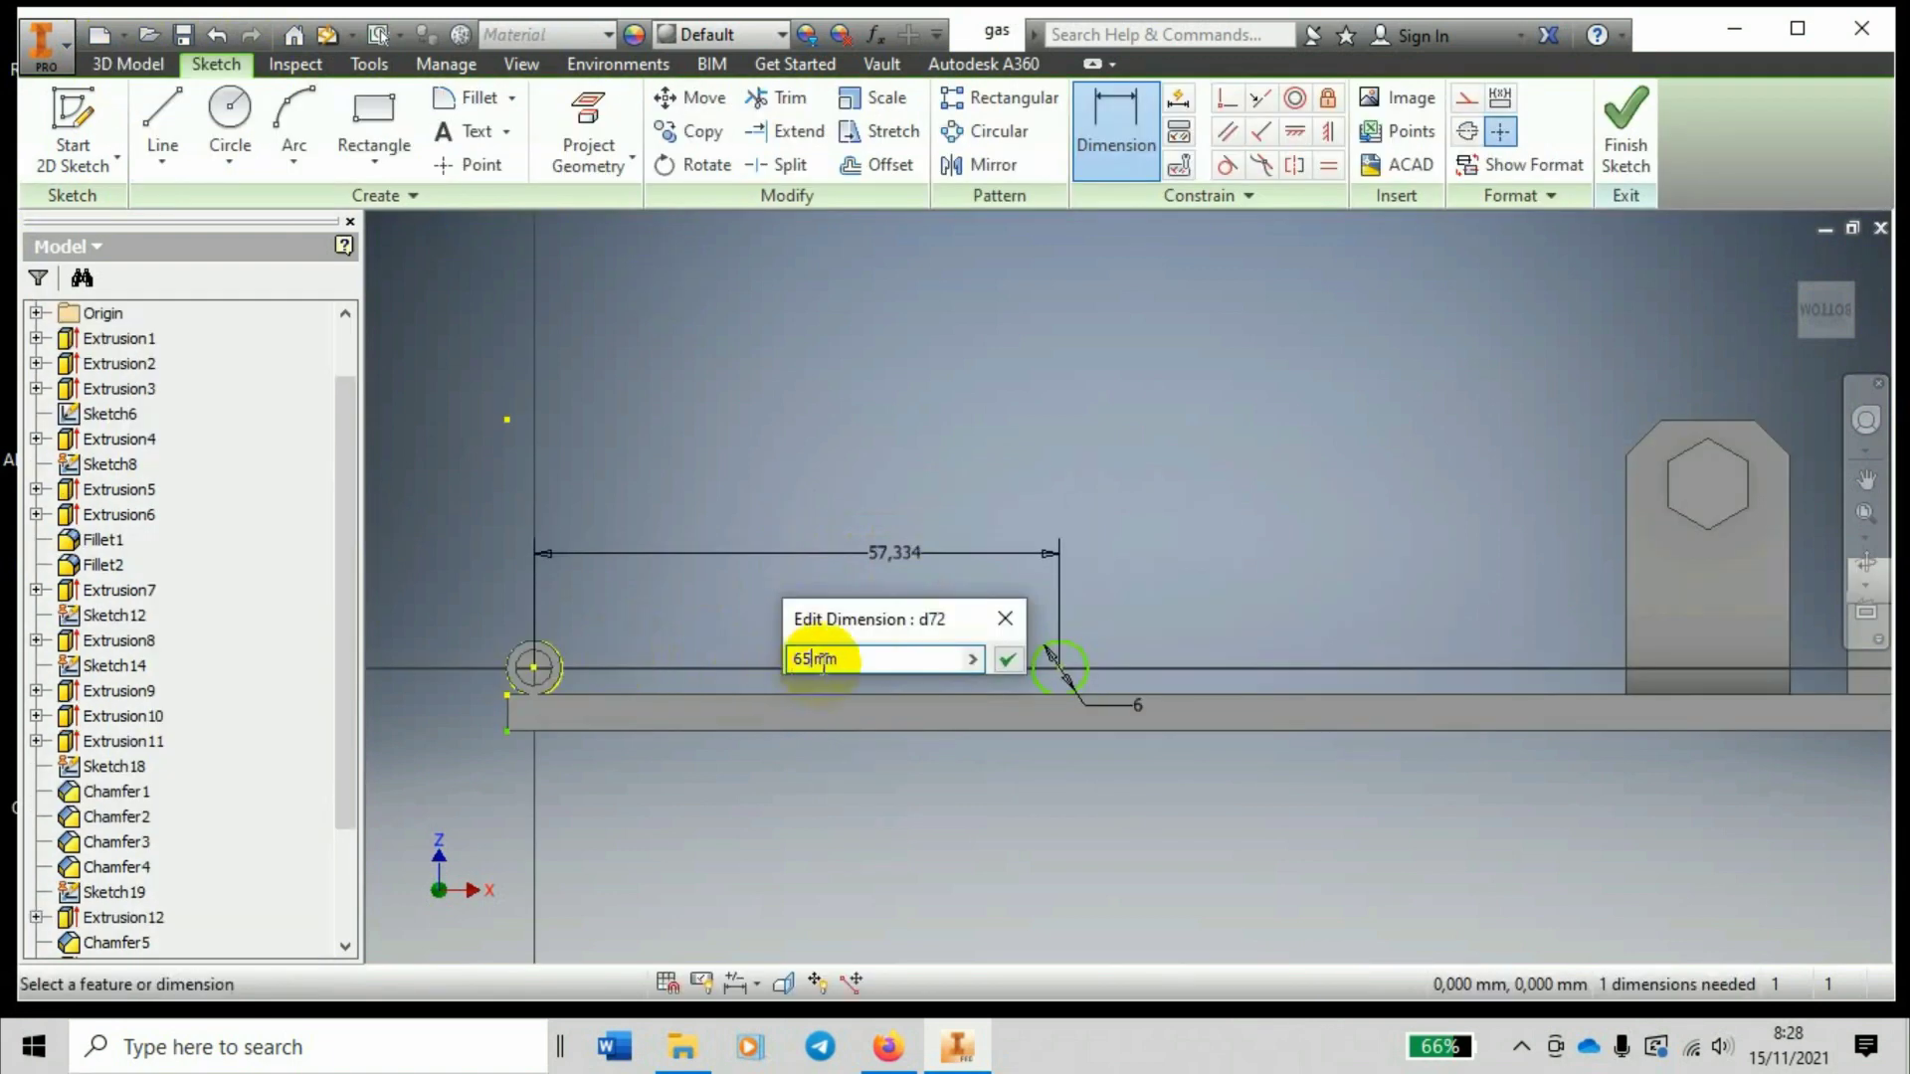
pyautogui.click(963, 618)
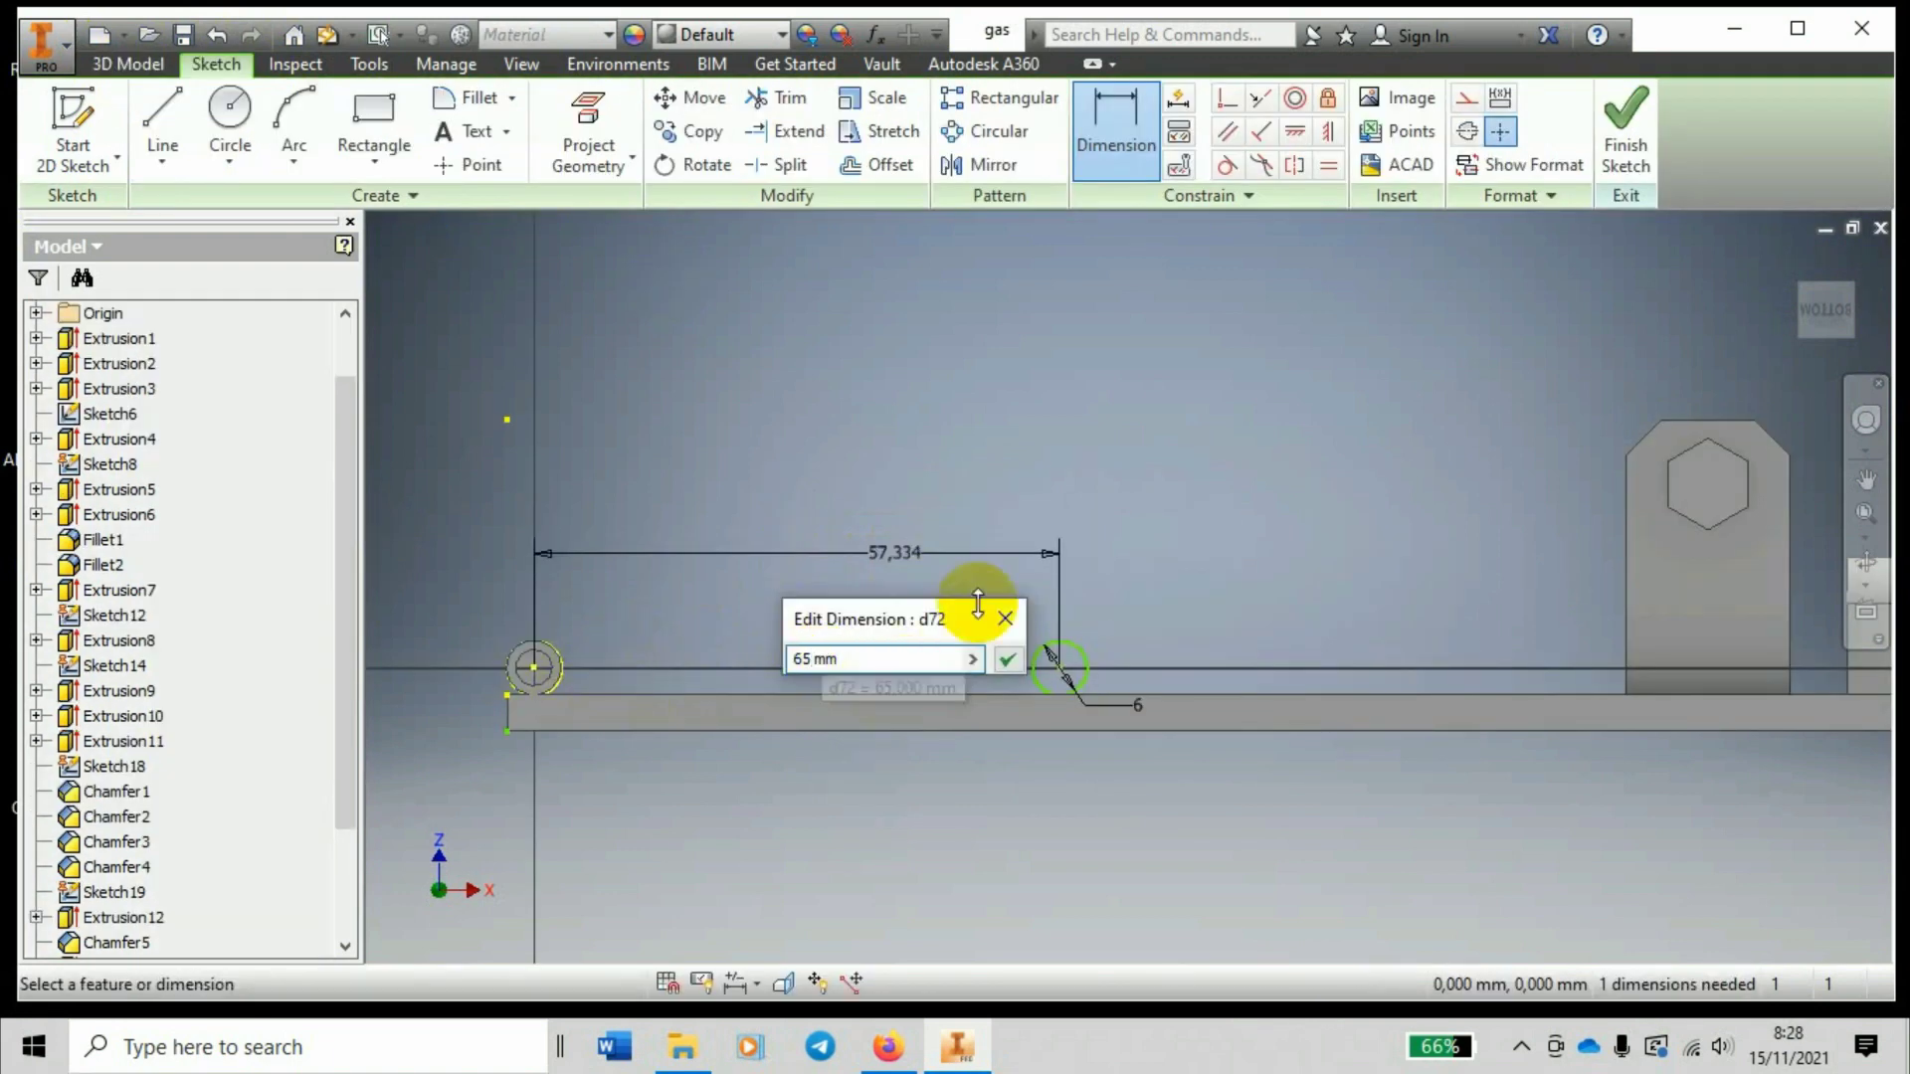
pyautogui.press('Return')
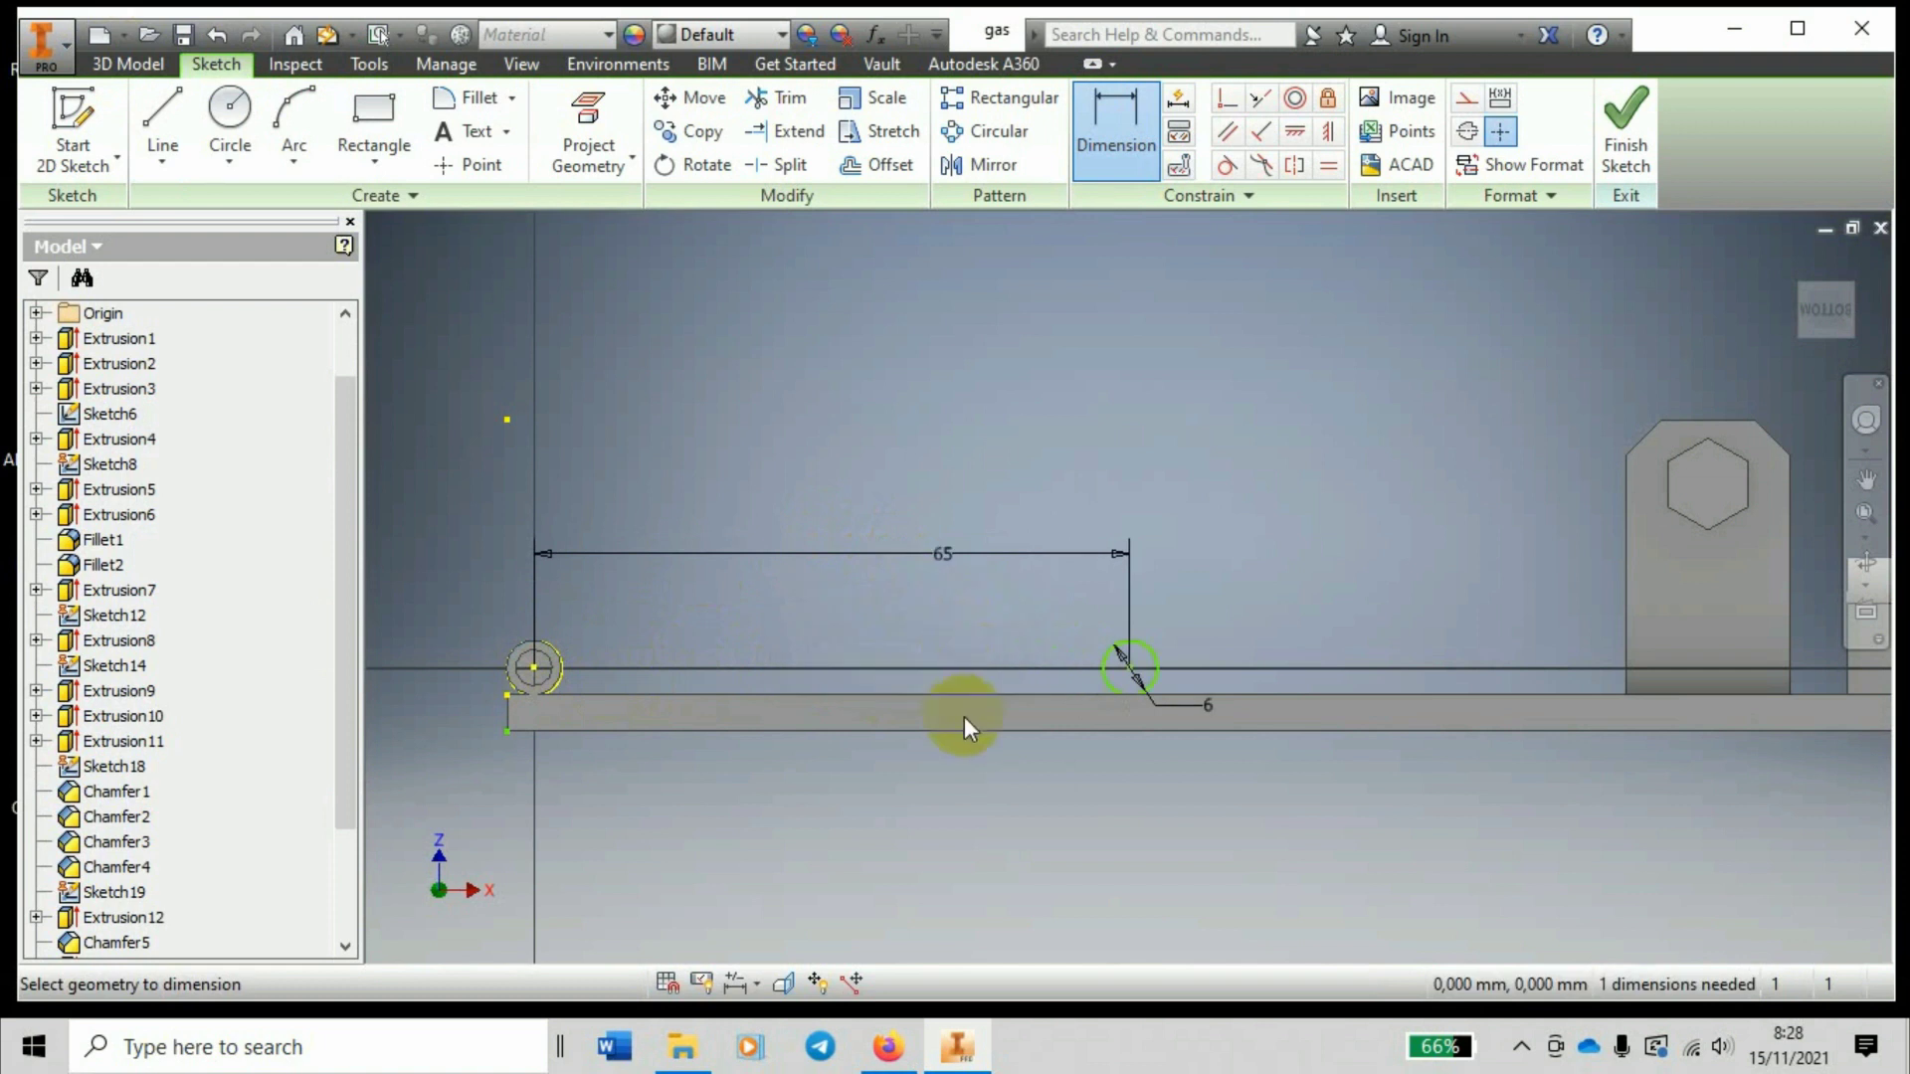
pyautogui.click(1084, 111)
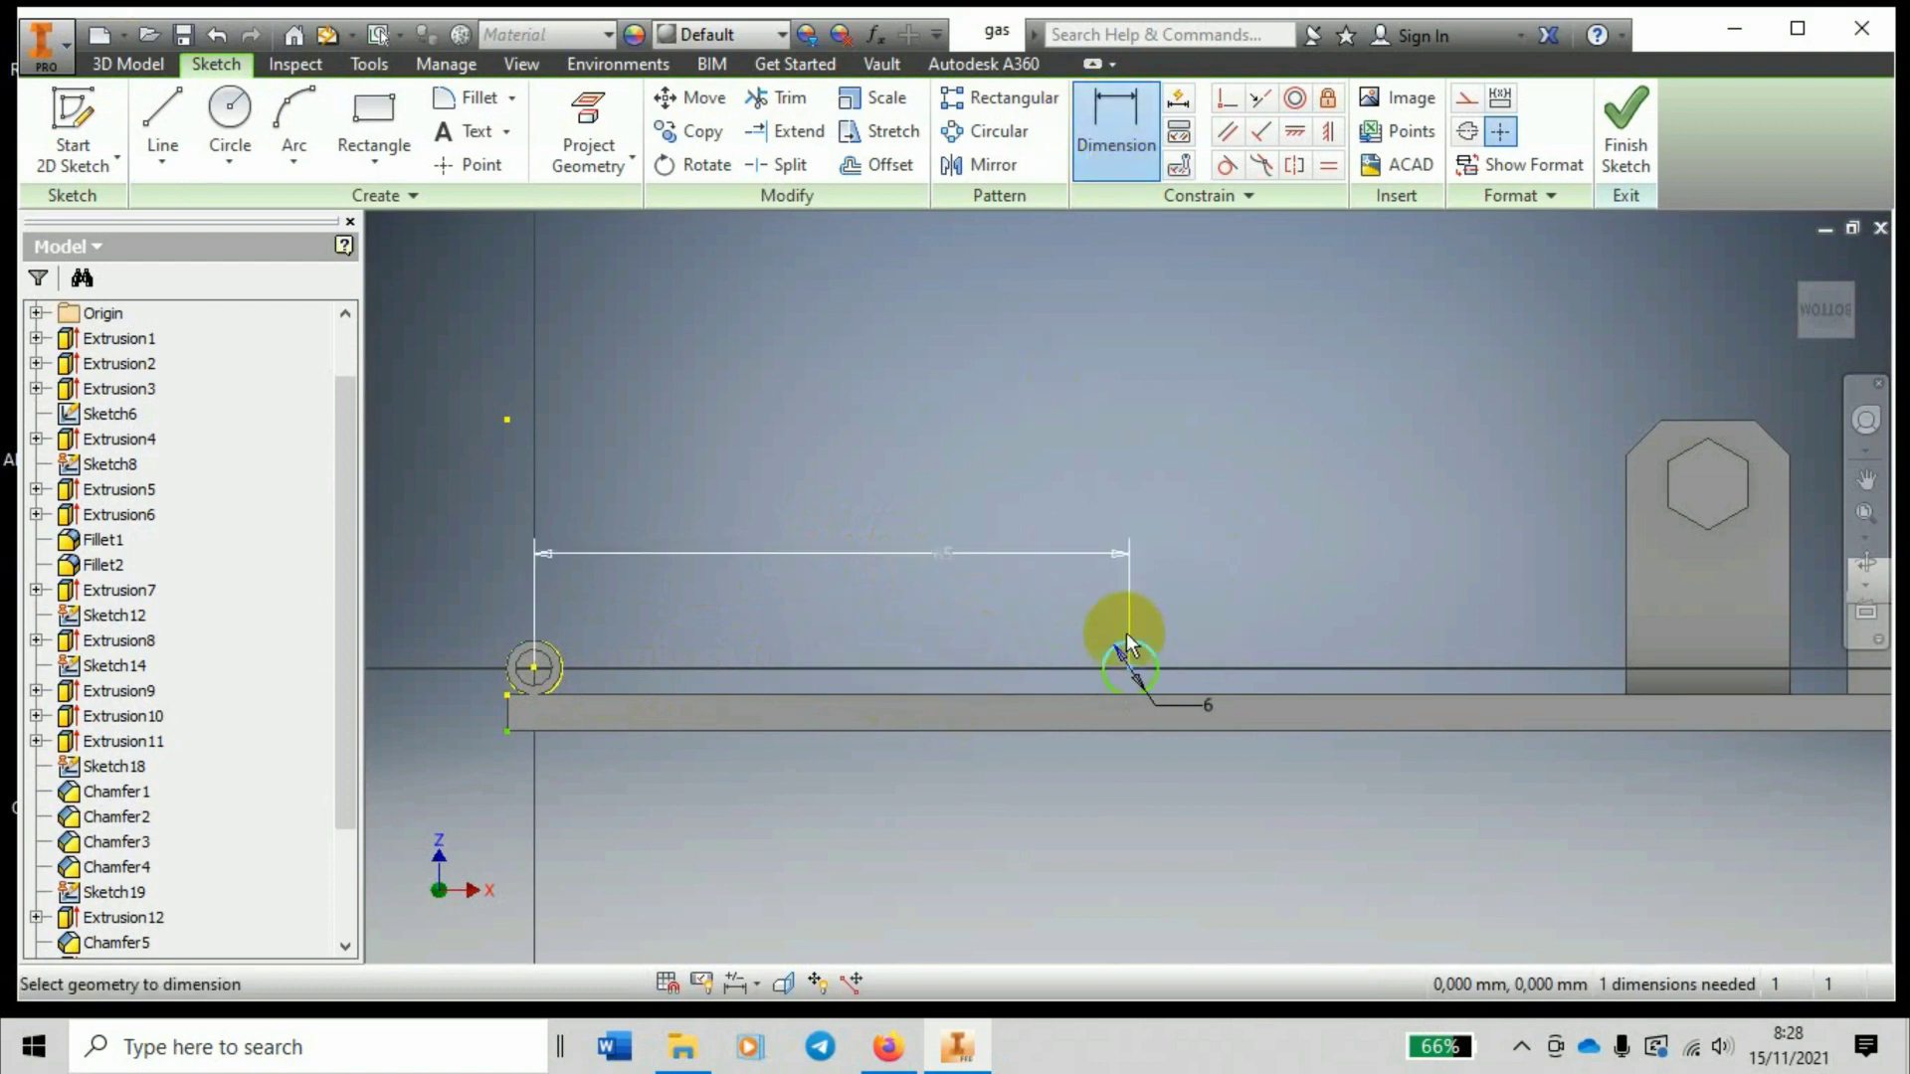
pyautogui.click(123, 37)
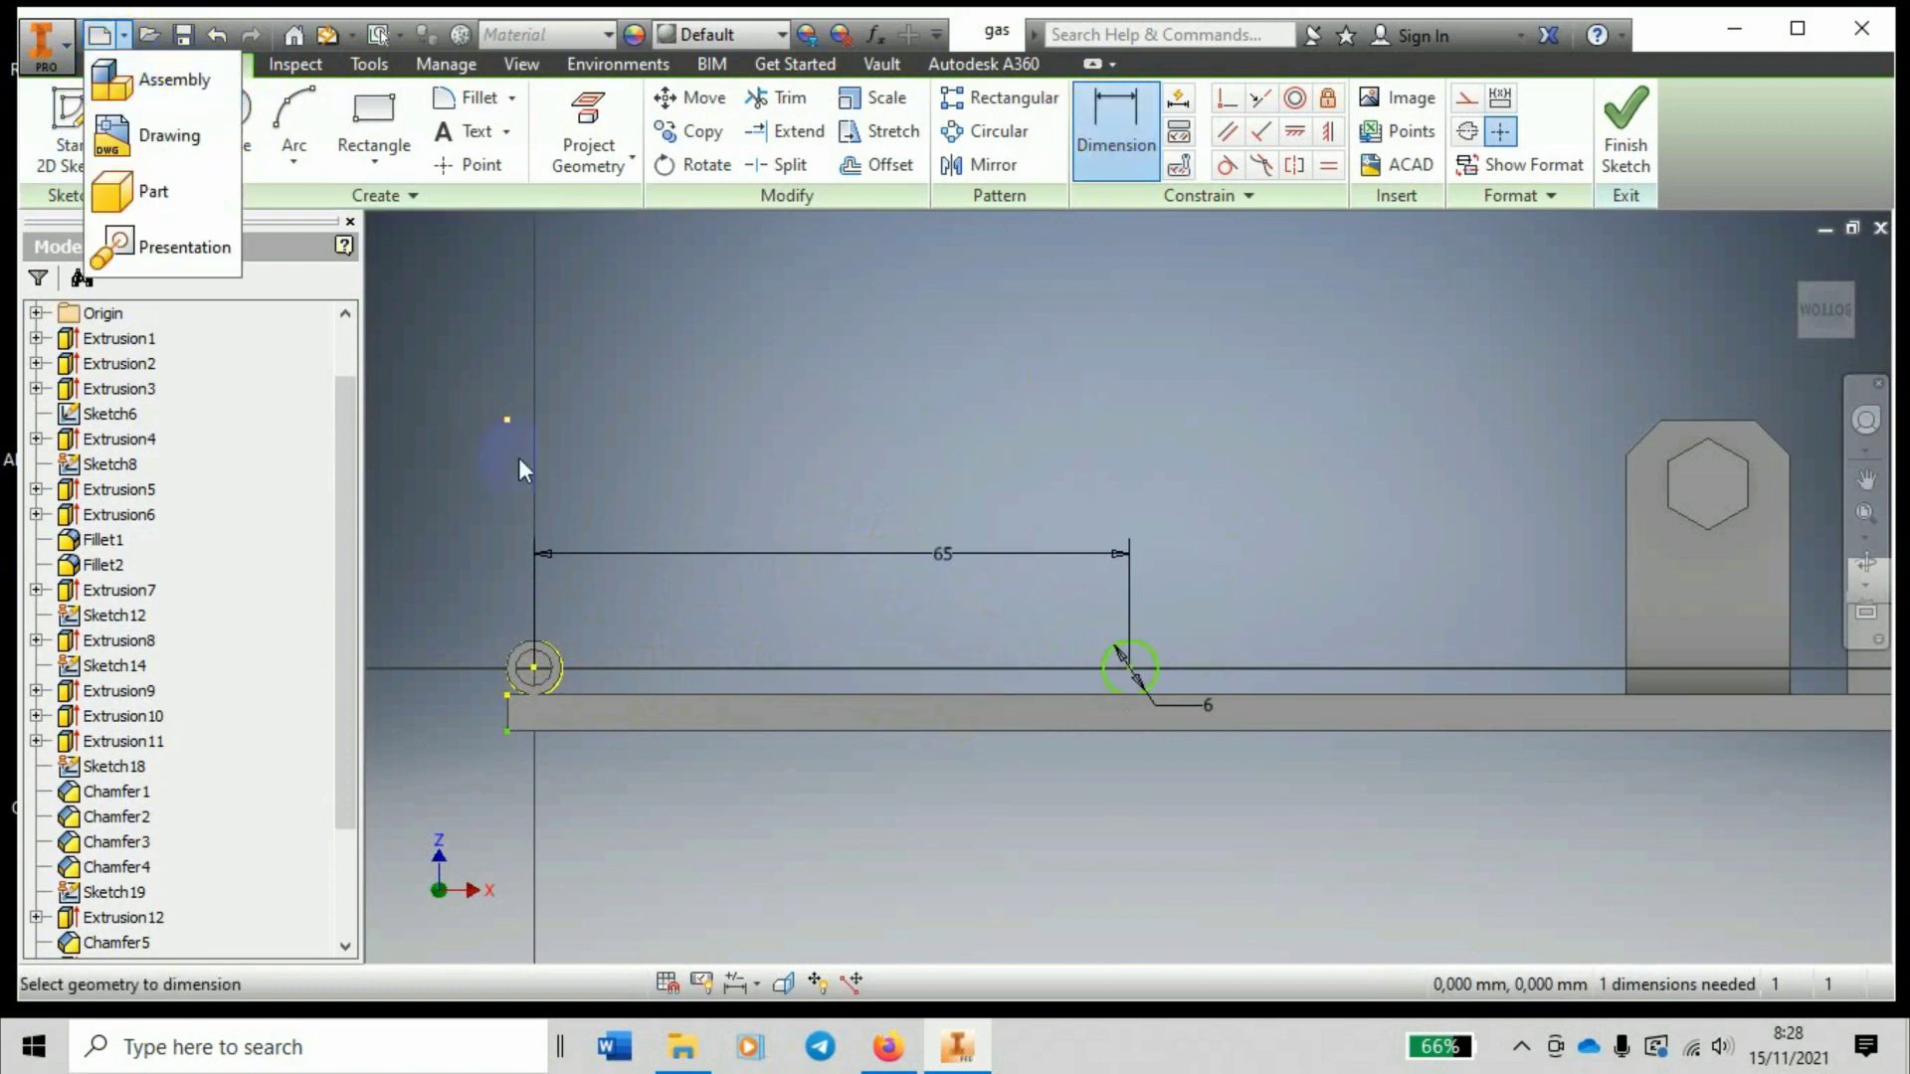
pyautogui.click(439, 325)
pyautogui.click(15, 1060)
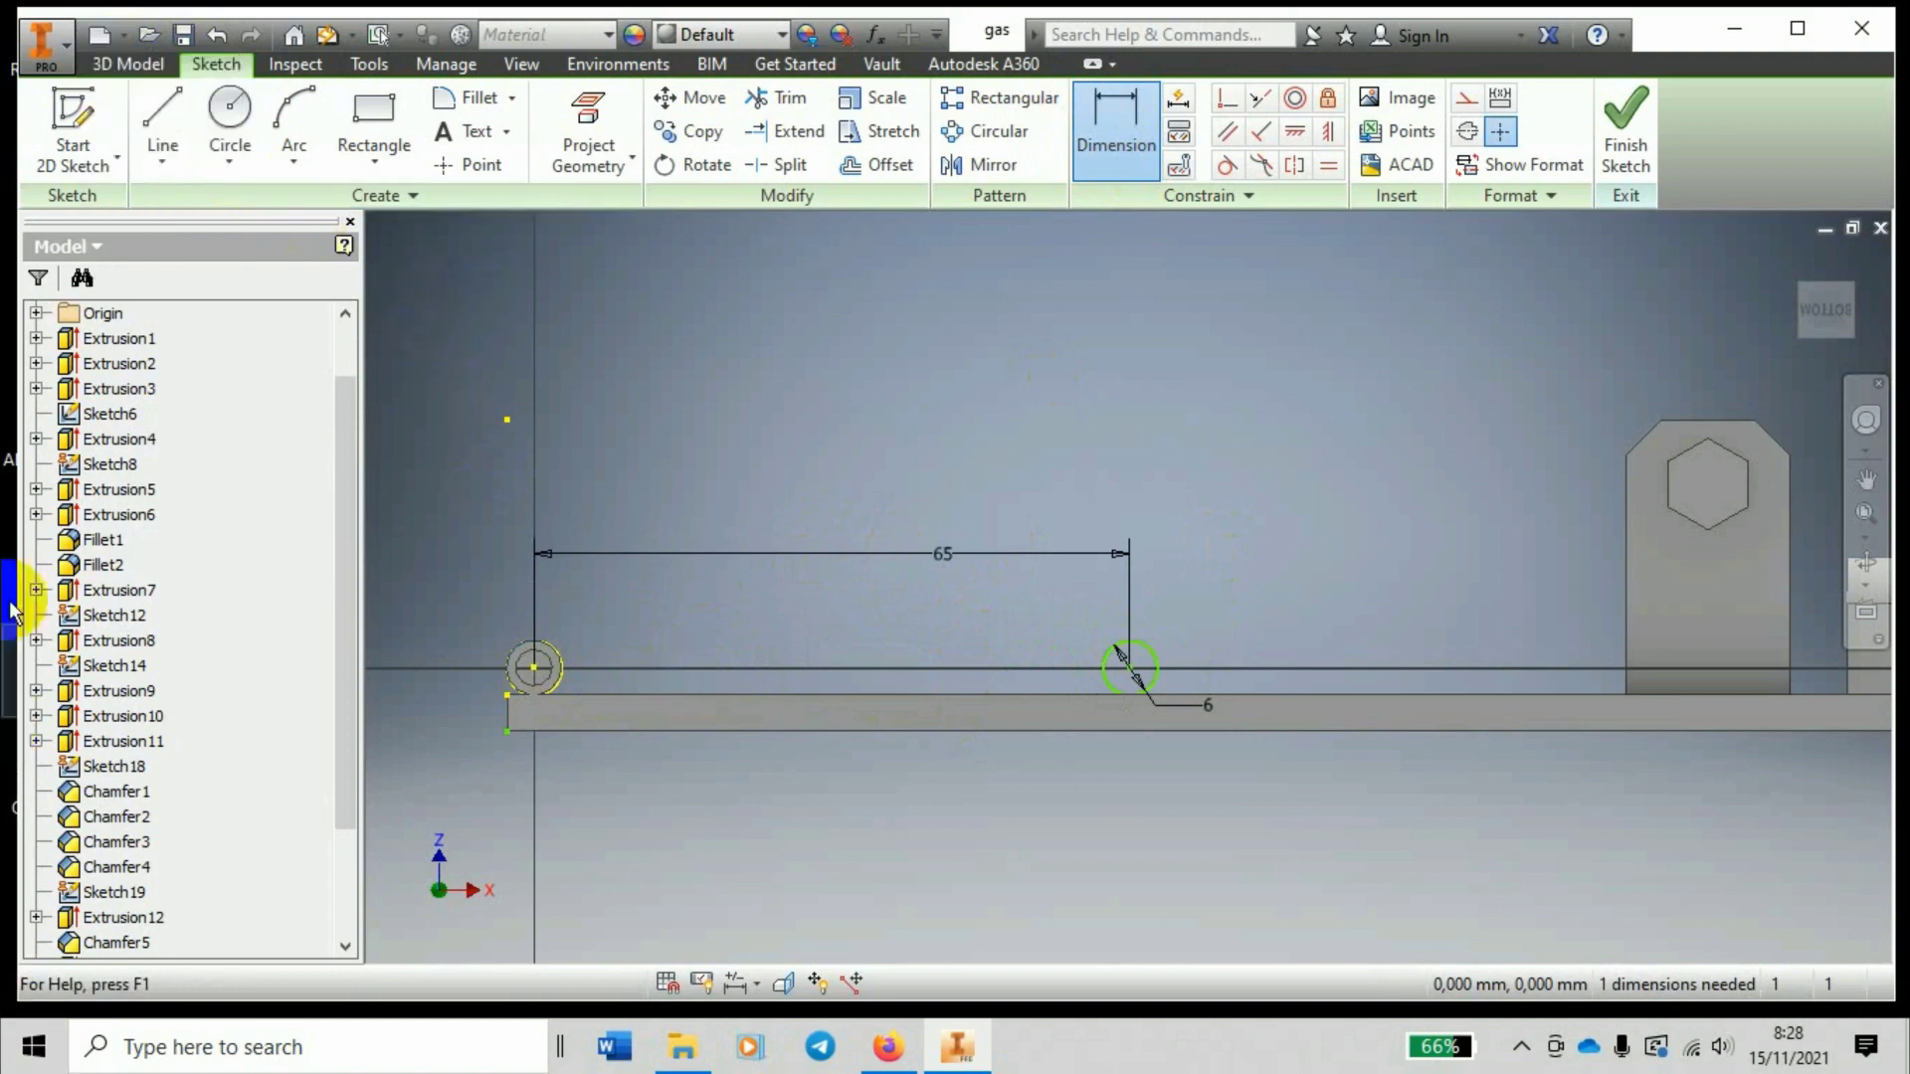
# Extrude the profile at the 6 mm circle 60 mm across the base plate, with the direction reversed to run over the plate.
pyautogui.click(127, 63)
pyautogui.click(165, 125)
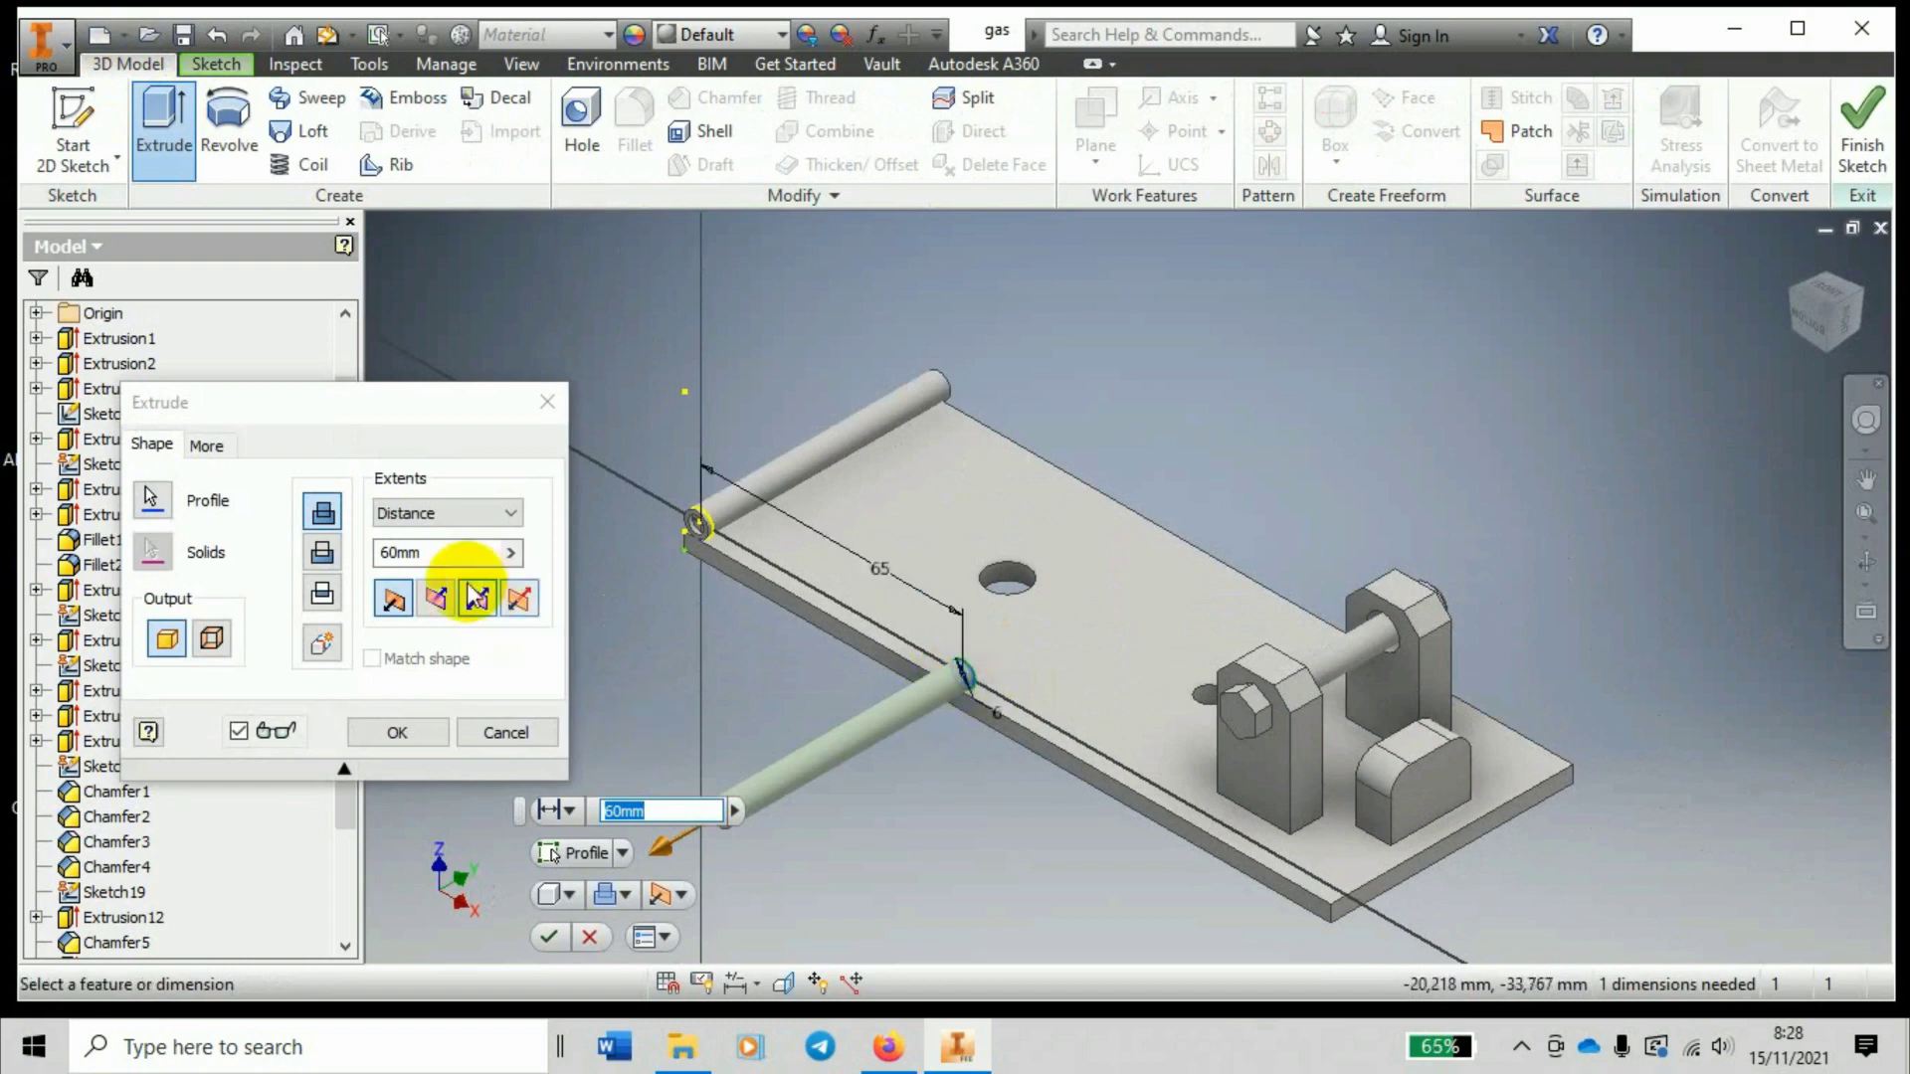
pyautogui.click(437, 598)
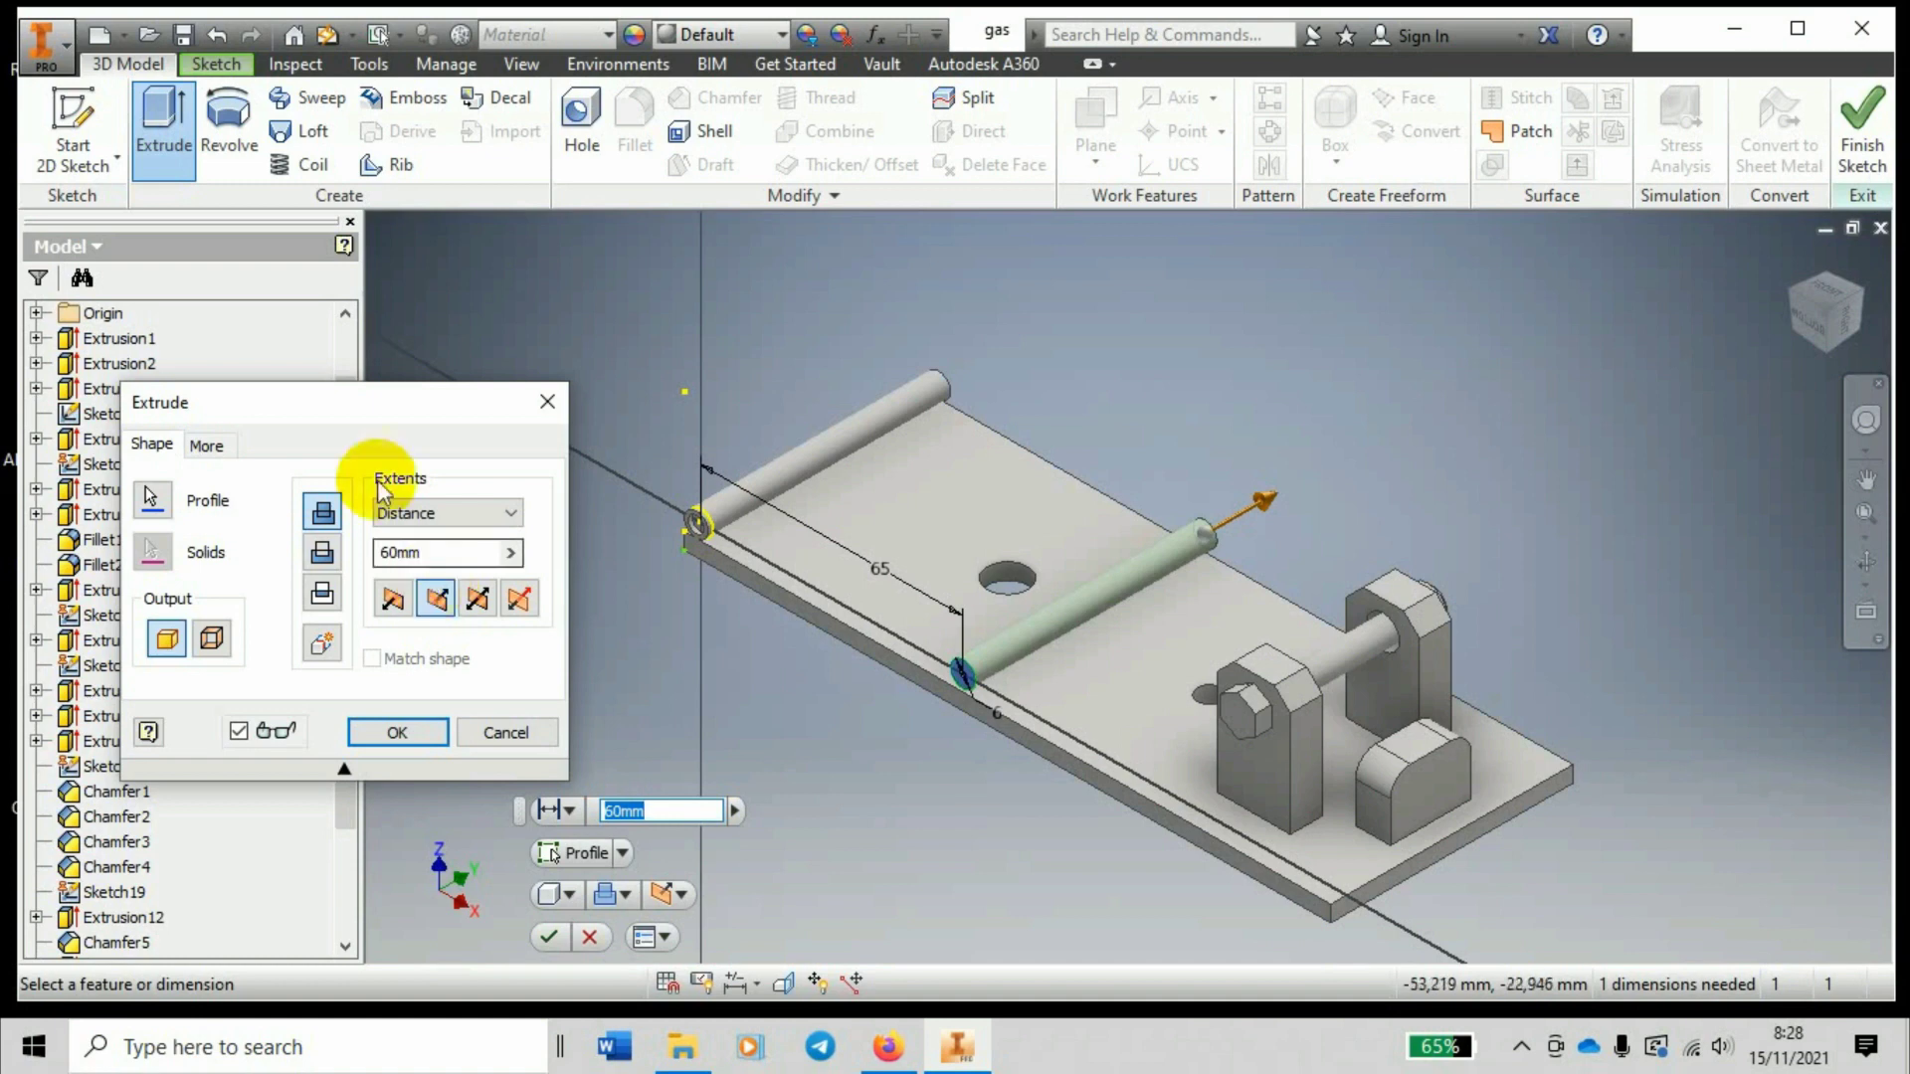
pyautogui.click(424, 737)
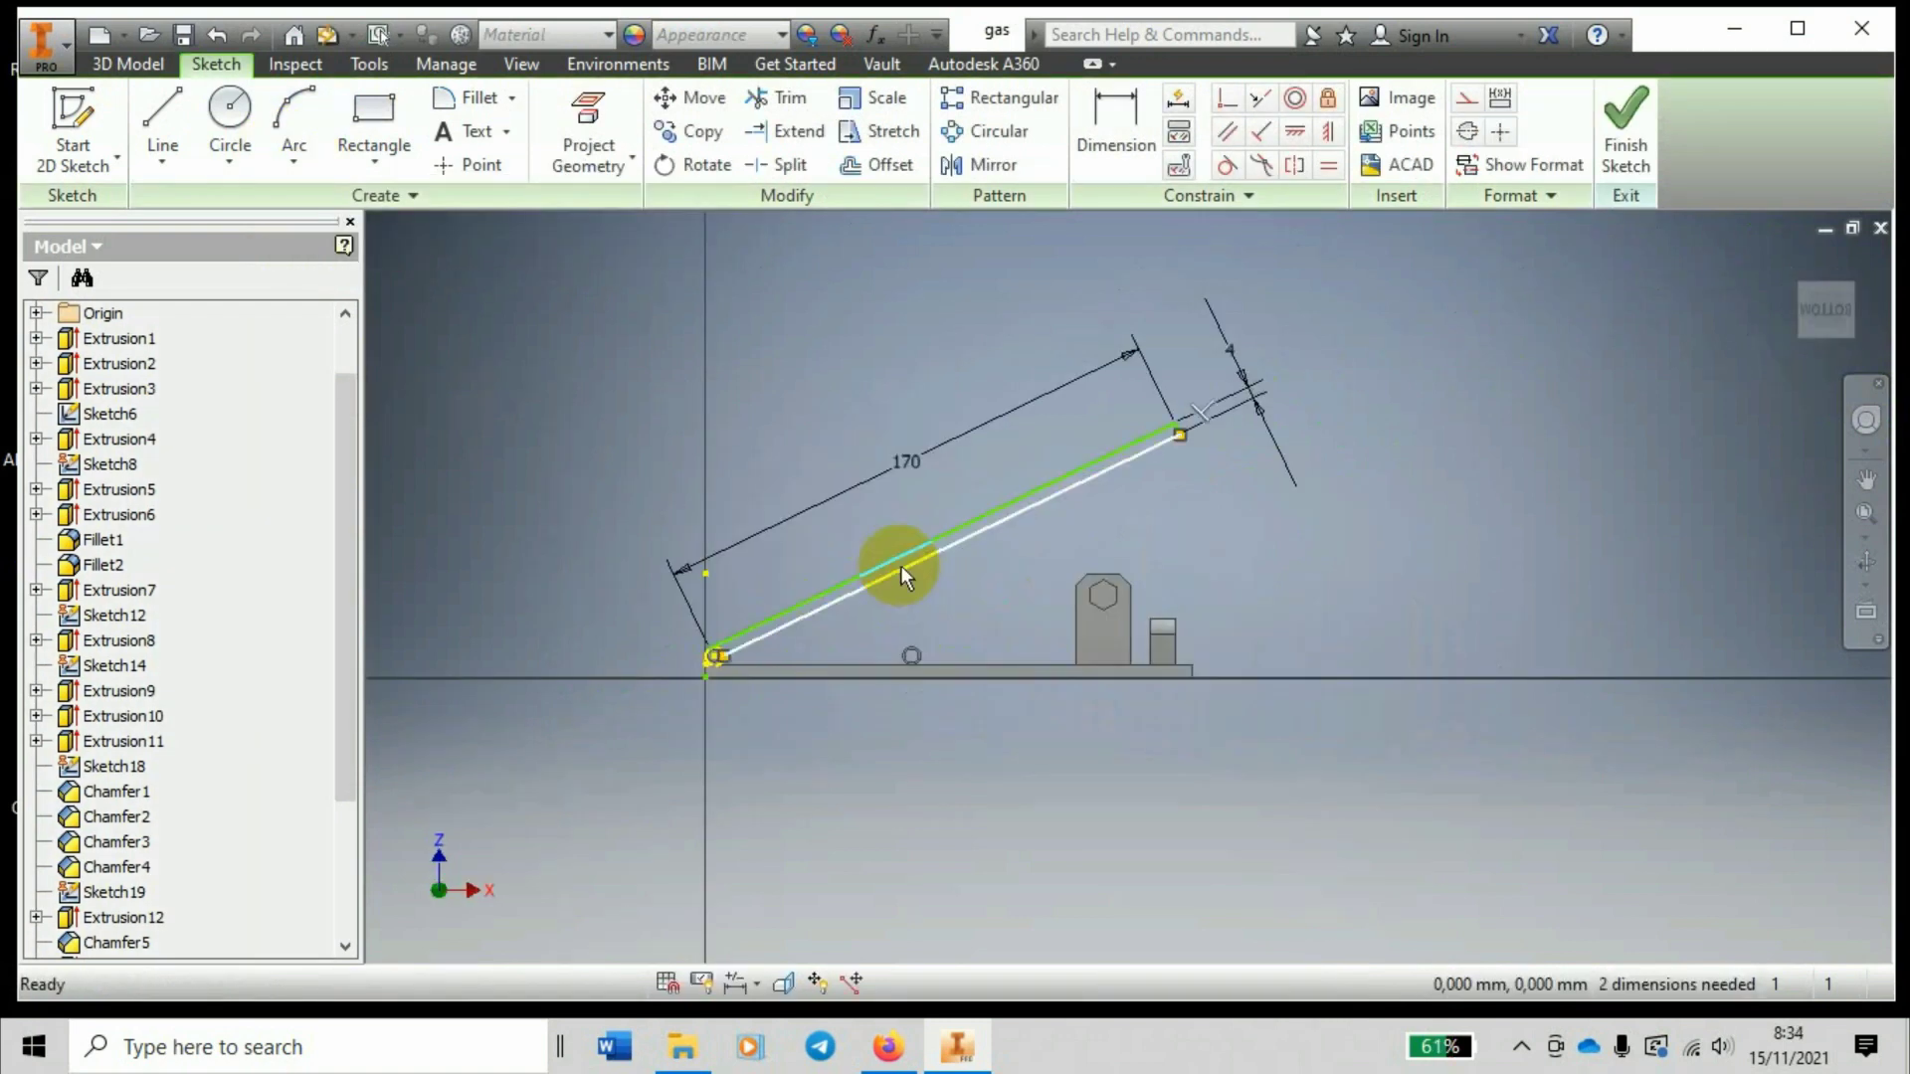
pyautogui.click(129, 65)
pyautogui.click(163, 124)
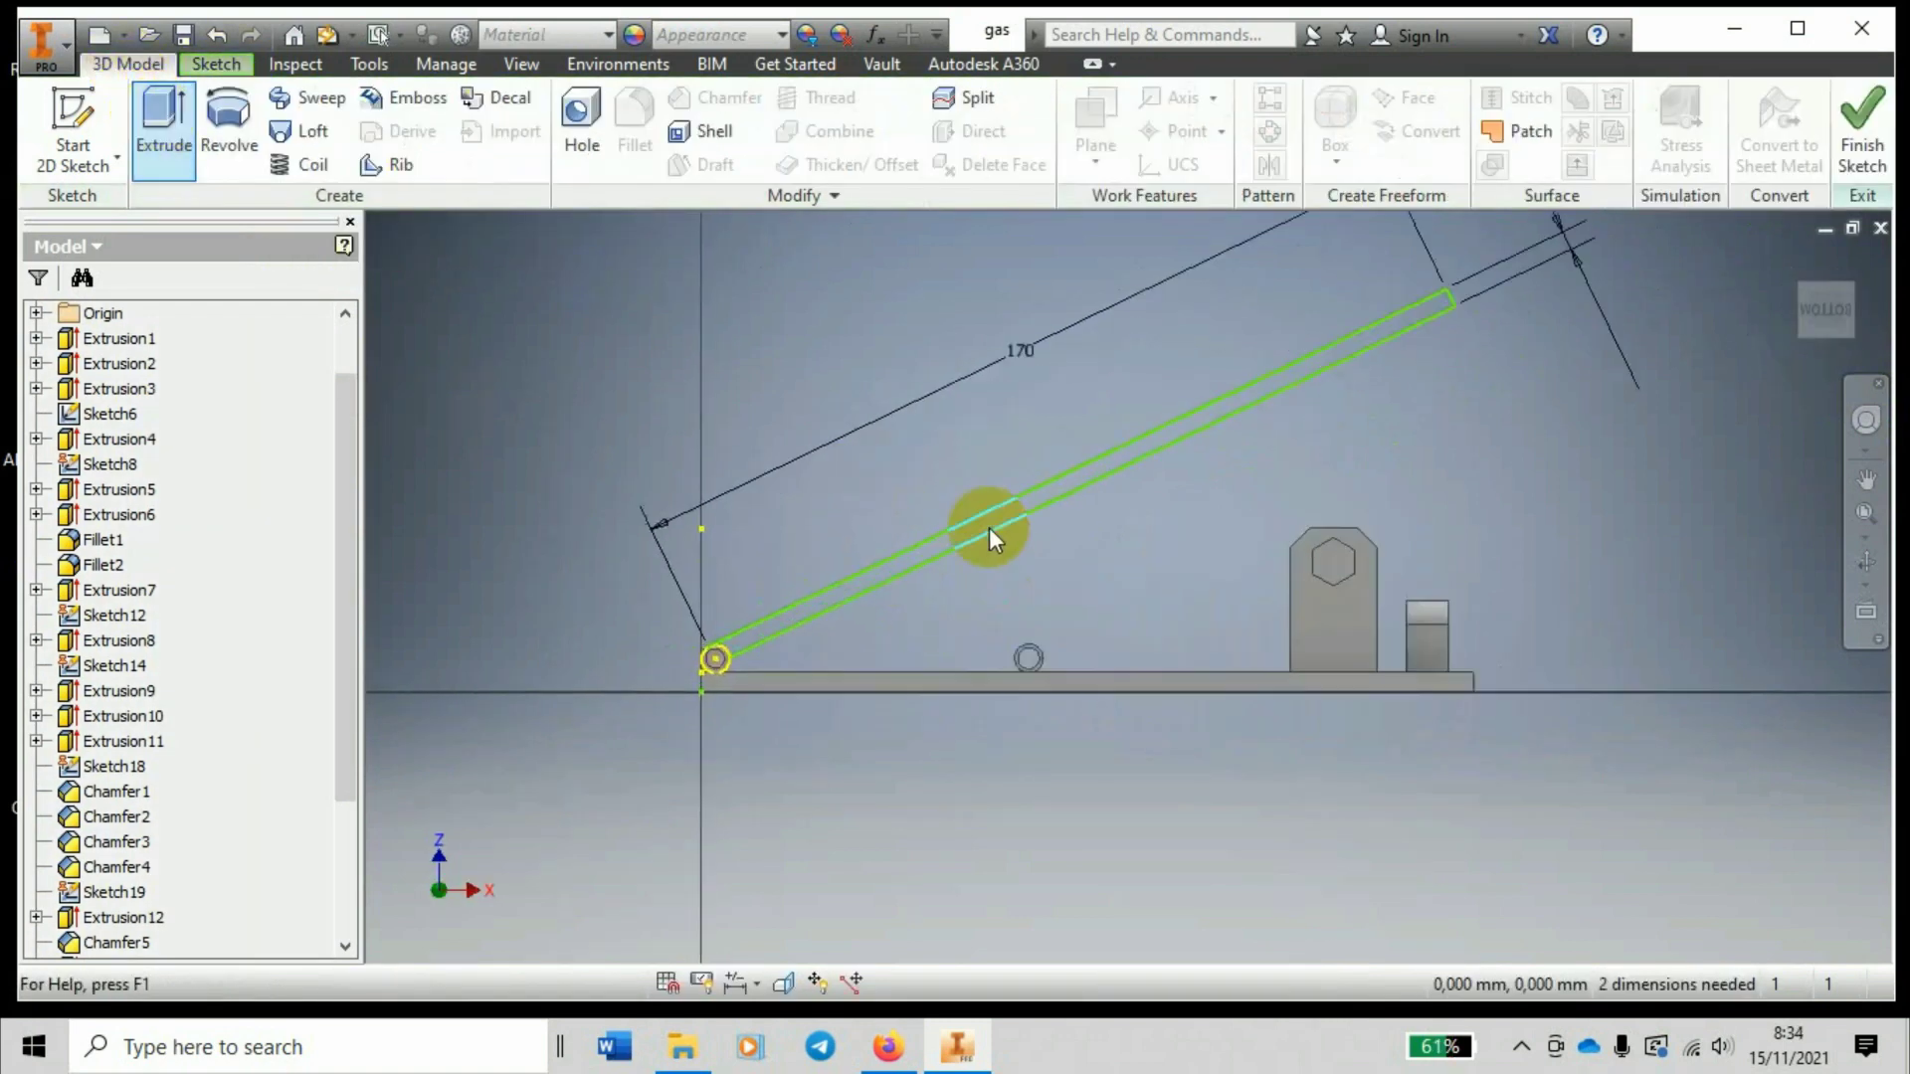
pyautogui.click(998, 557)
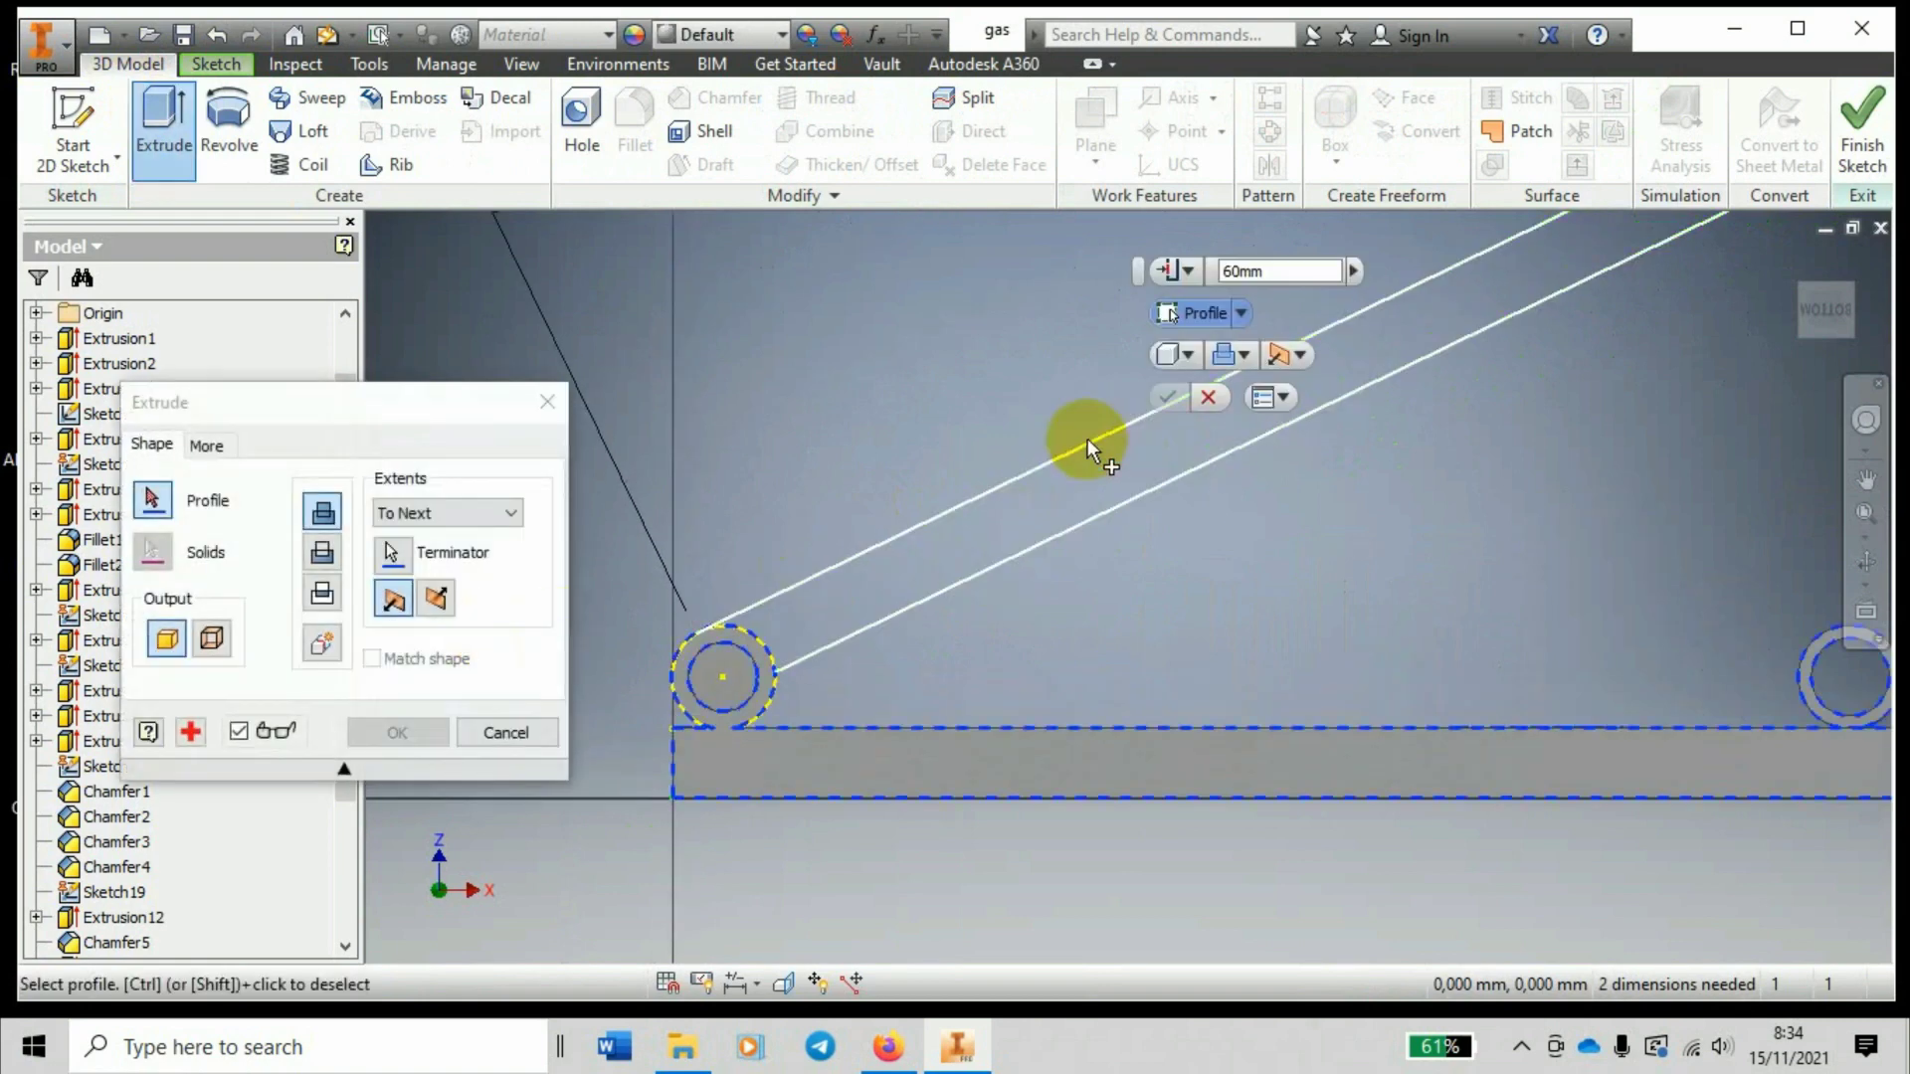
pyautogui.click(438, 598)
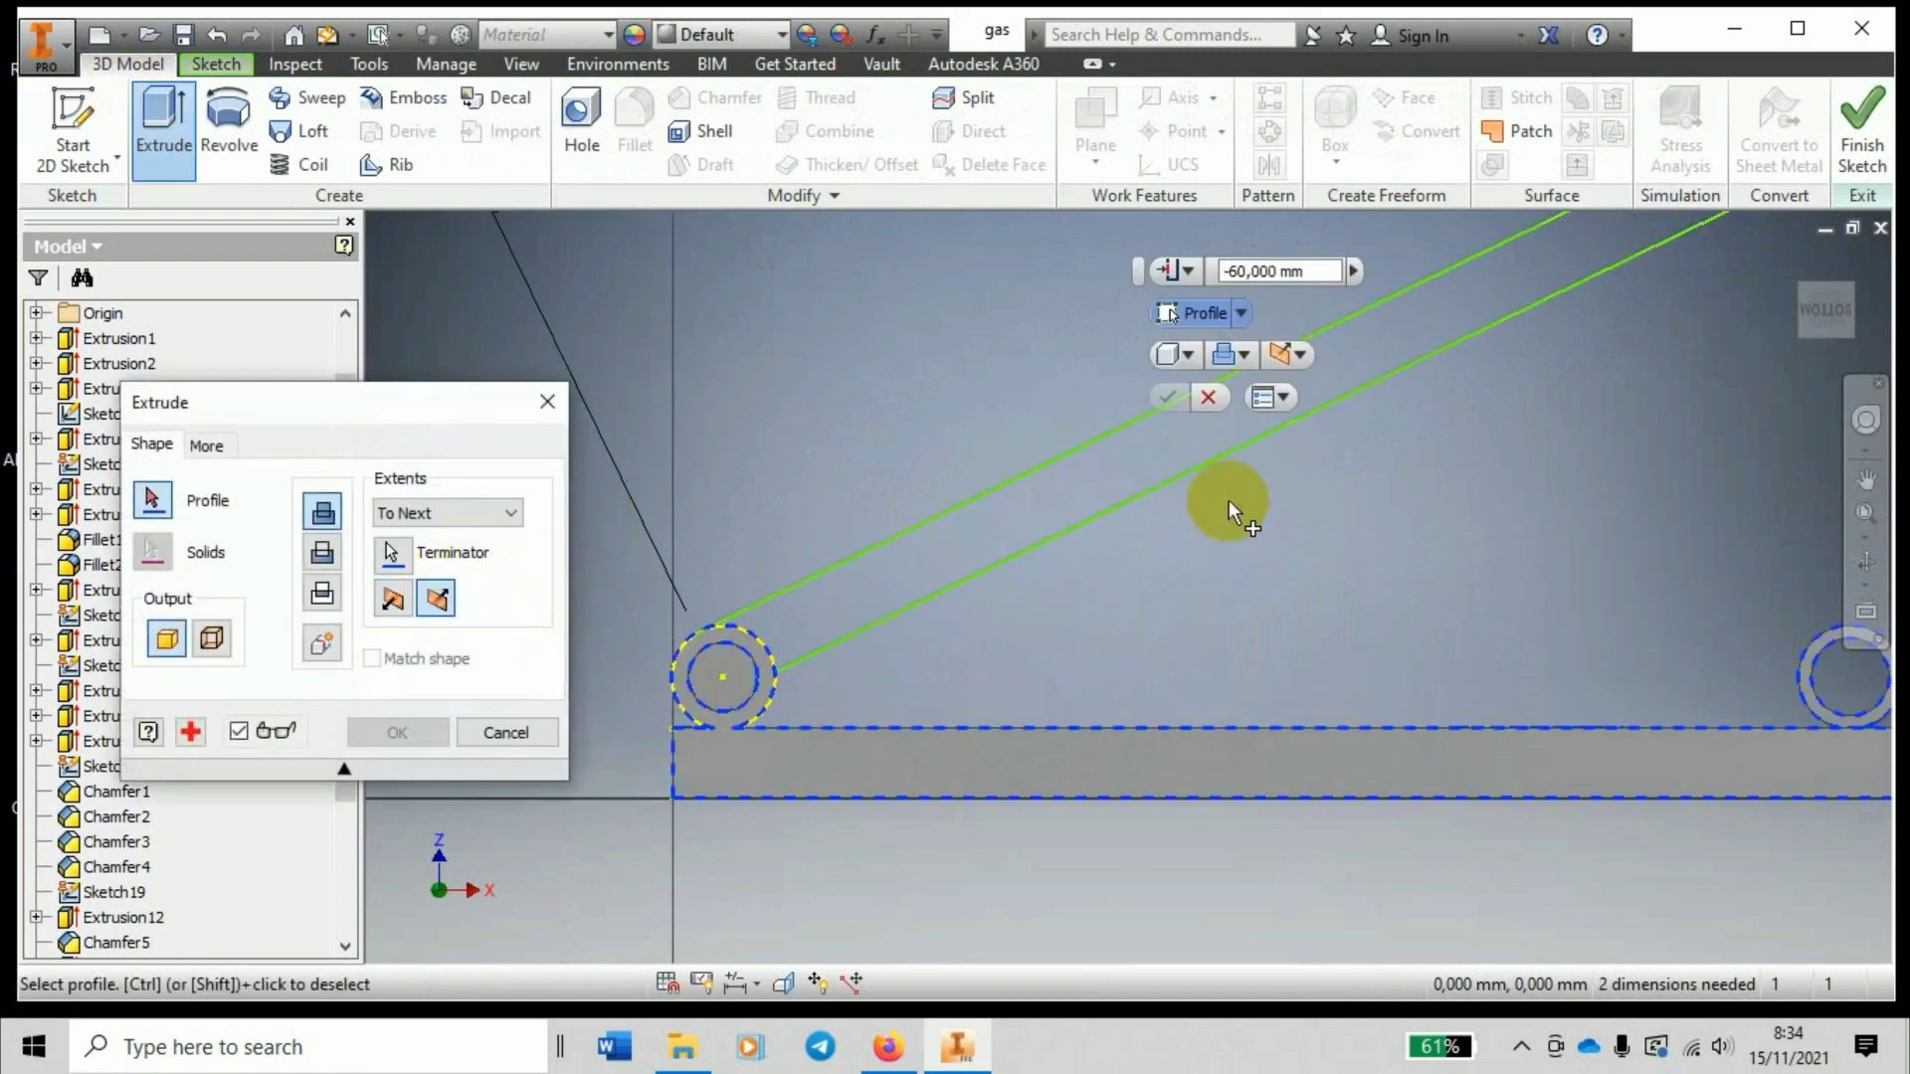
pyautogui.scroll(-3, 1036, 487)
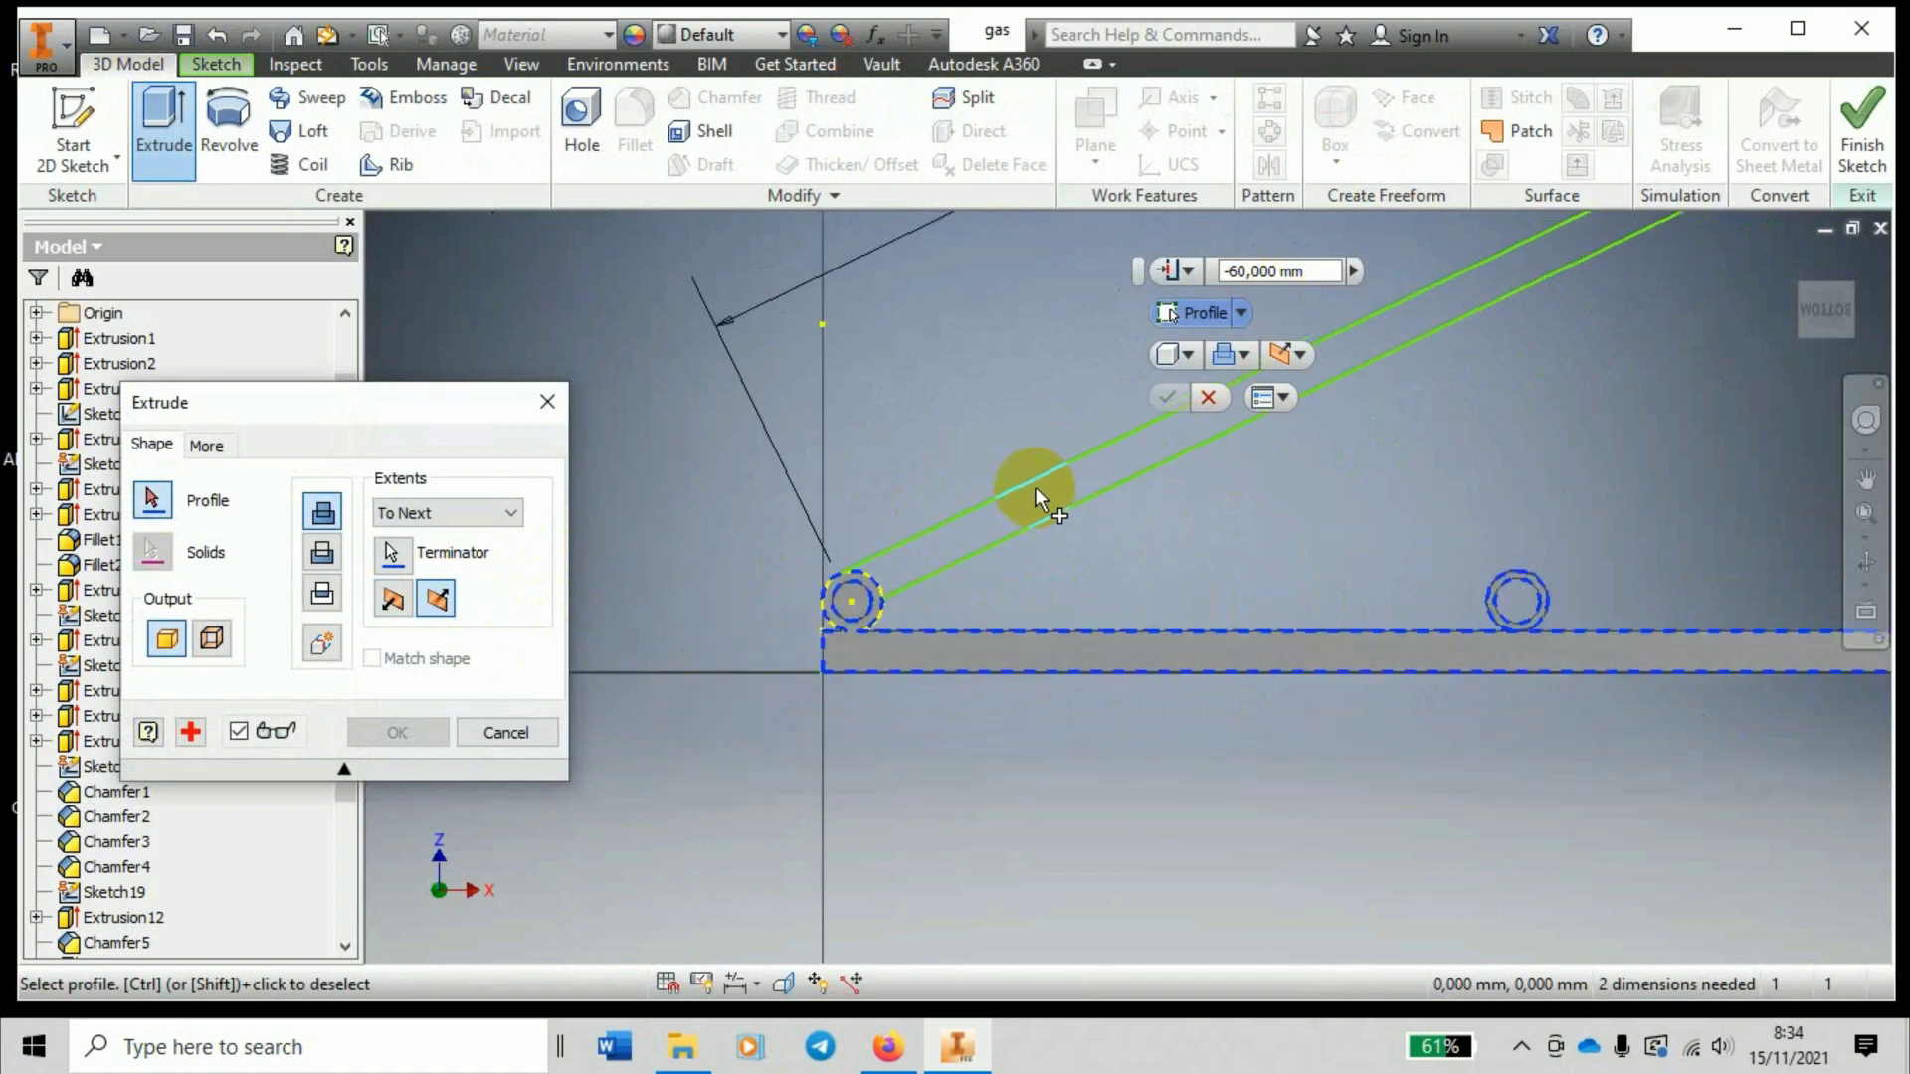
pyautogui.scroll(-5, 1036, 488)
pyautogui.moveTo(1036, 488)
pyautogui.mouseDown(button='middle')
pyautogui.moveTo(1190, 498)
pyautogui.moveTo(684, 734)
pyautogui.mouseUp(button='middle')
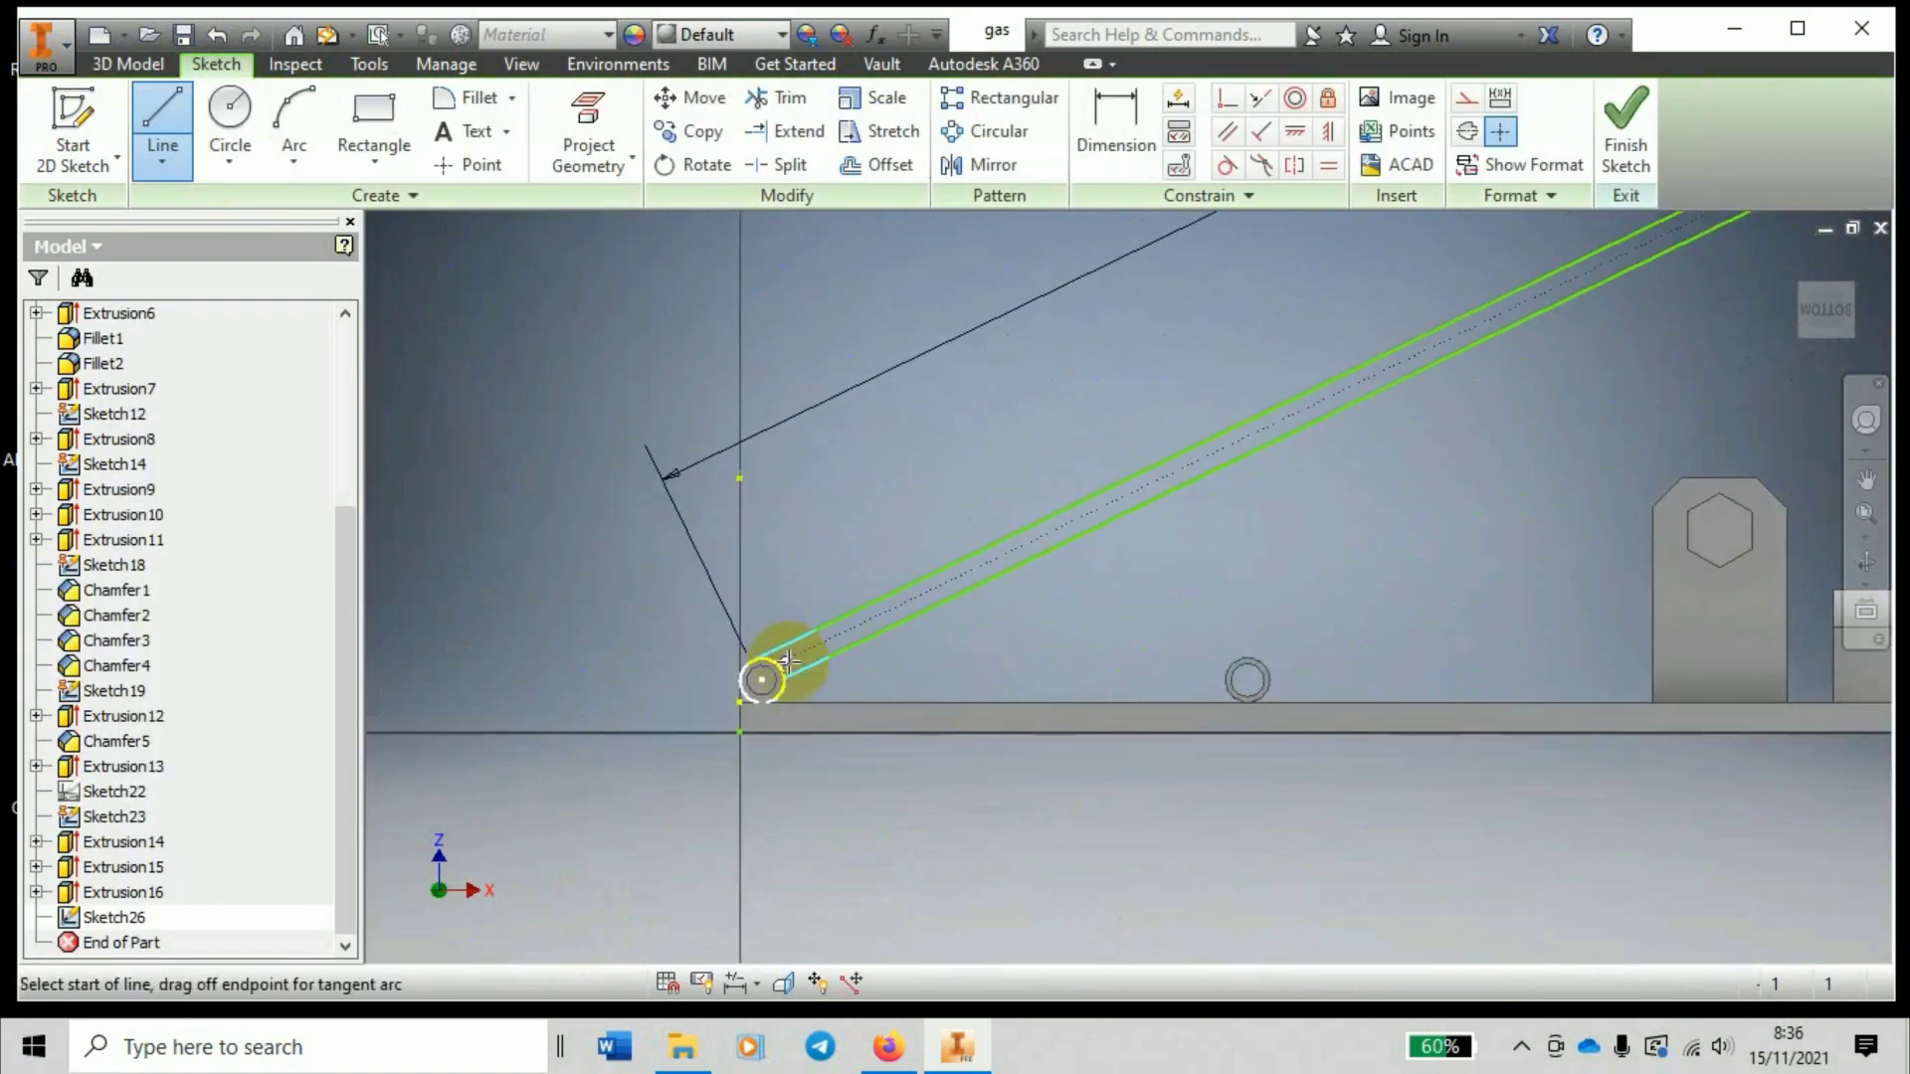
# Close the sloped plate profile at the hinge tube with a line about 5 mm long between its two open edge endpoints.
pyautogui.scroll(2, 759, 674)
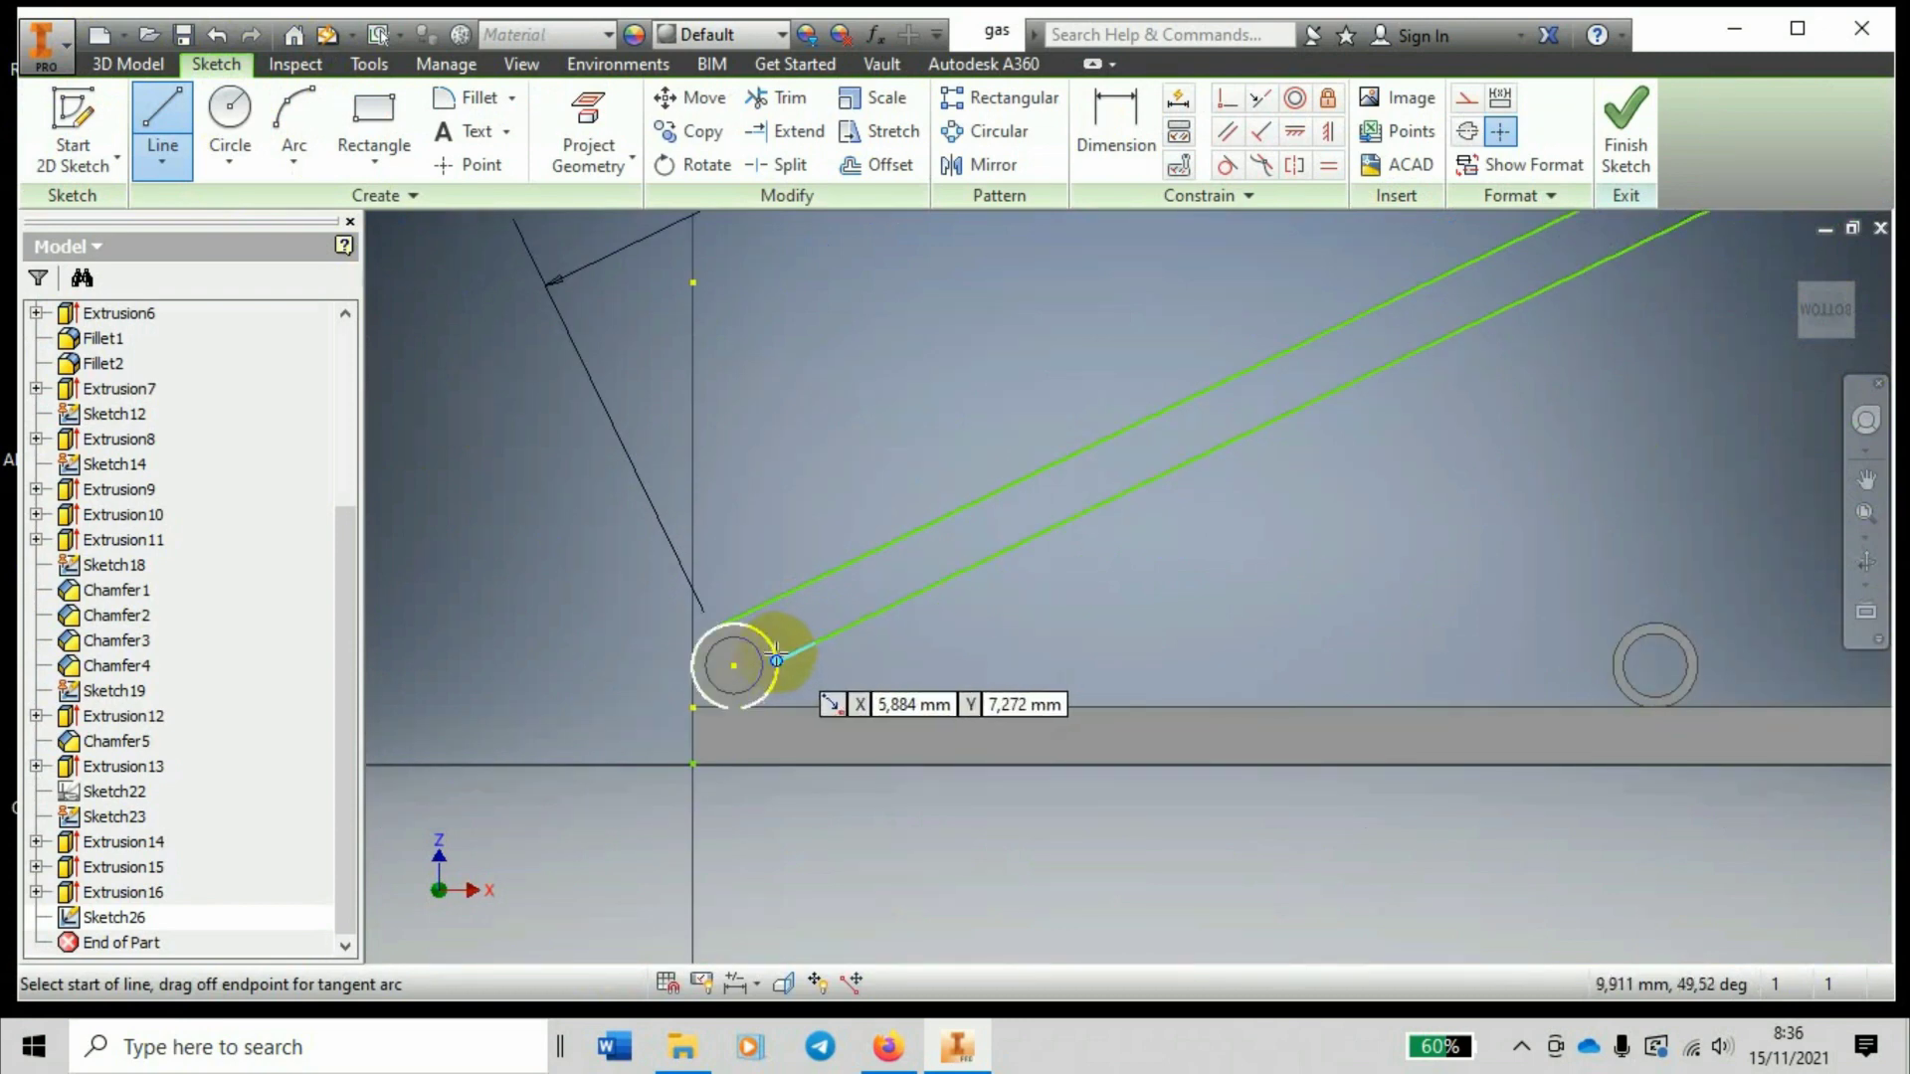
pyautogui.click(777, 659)
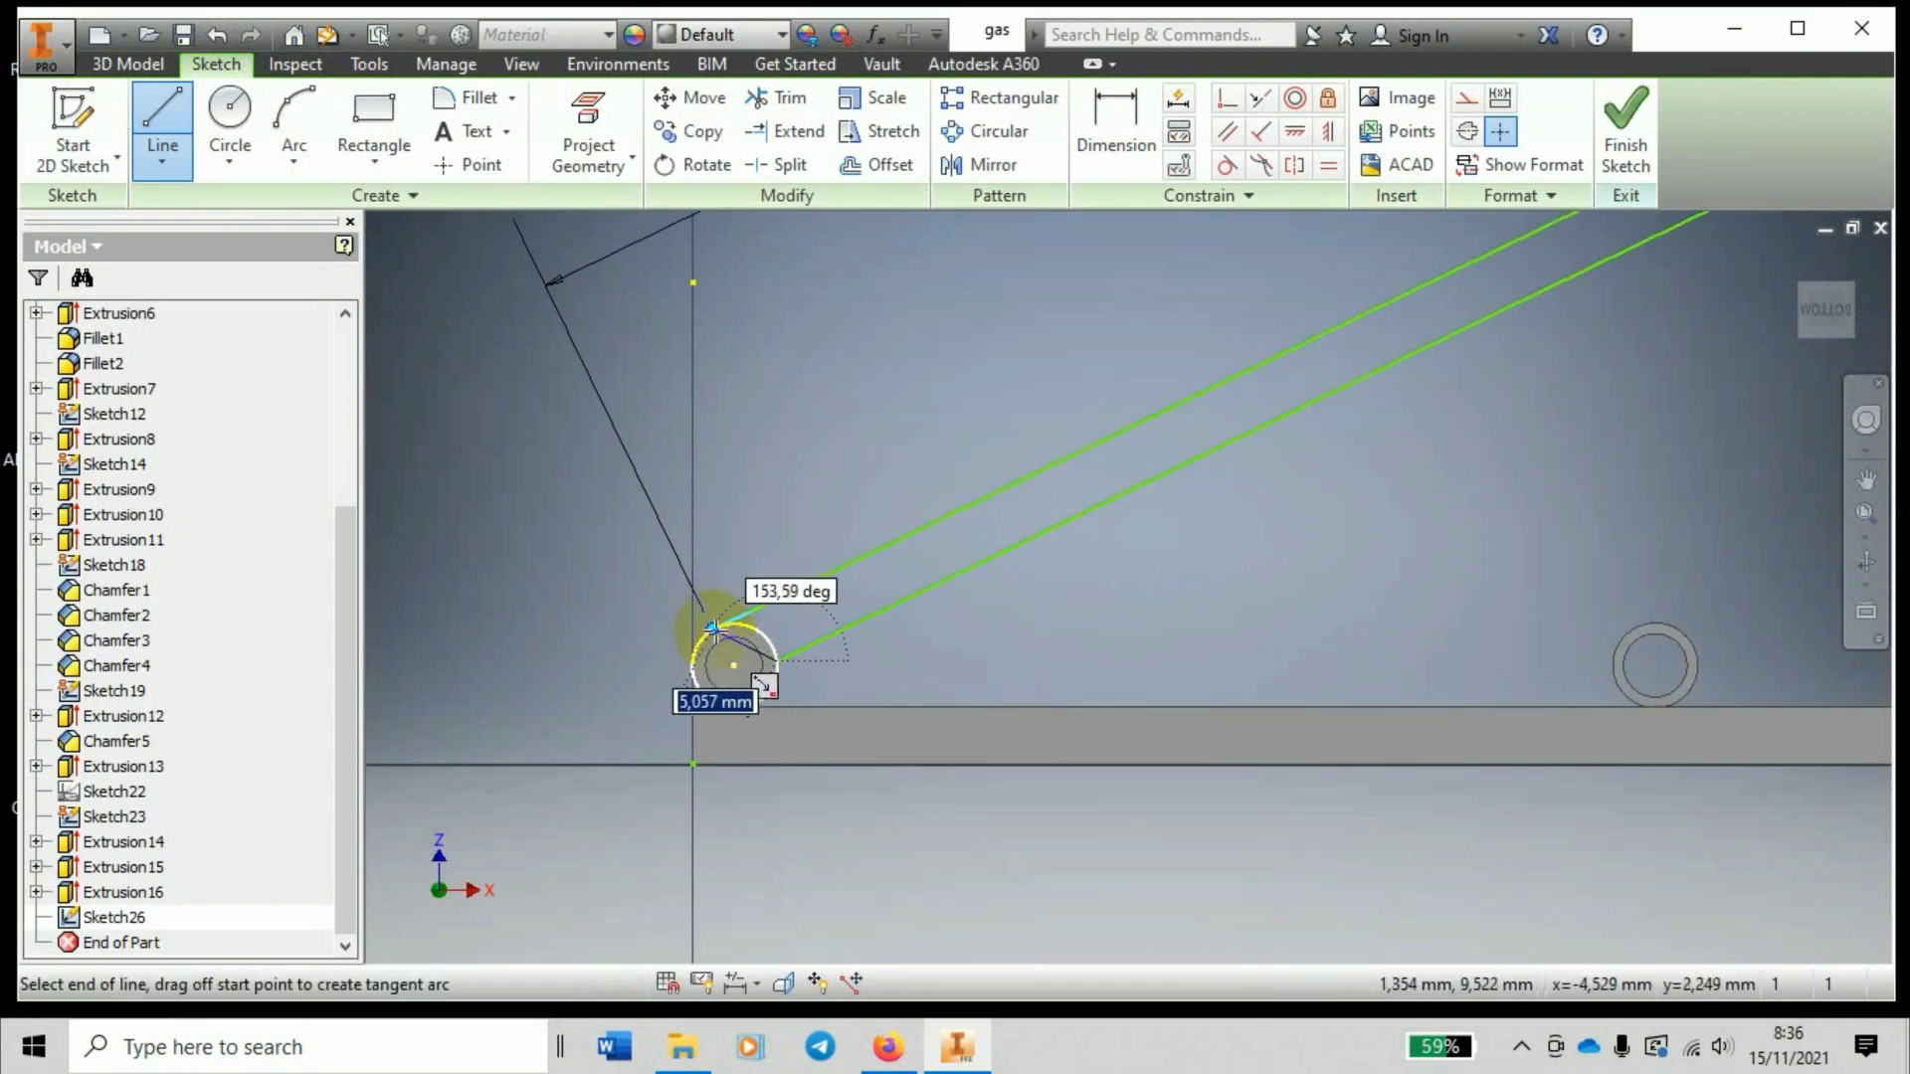
pyautogui.click(777, 659)
pyautogui.rightClick(824, 665)
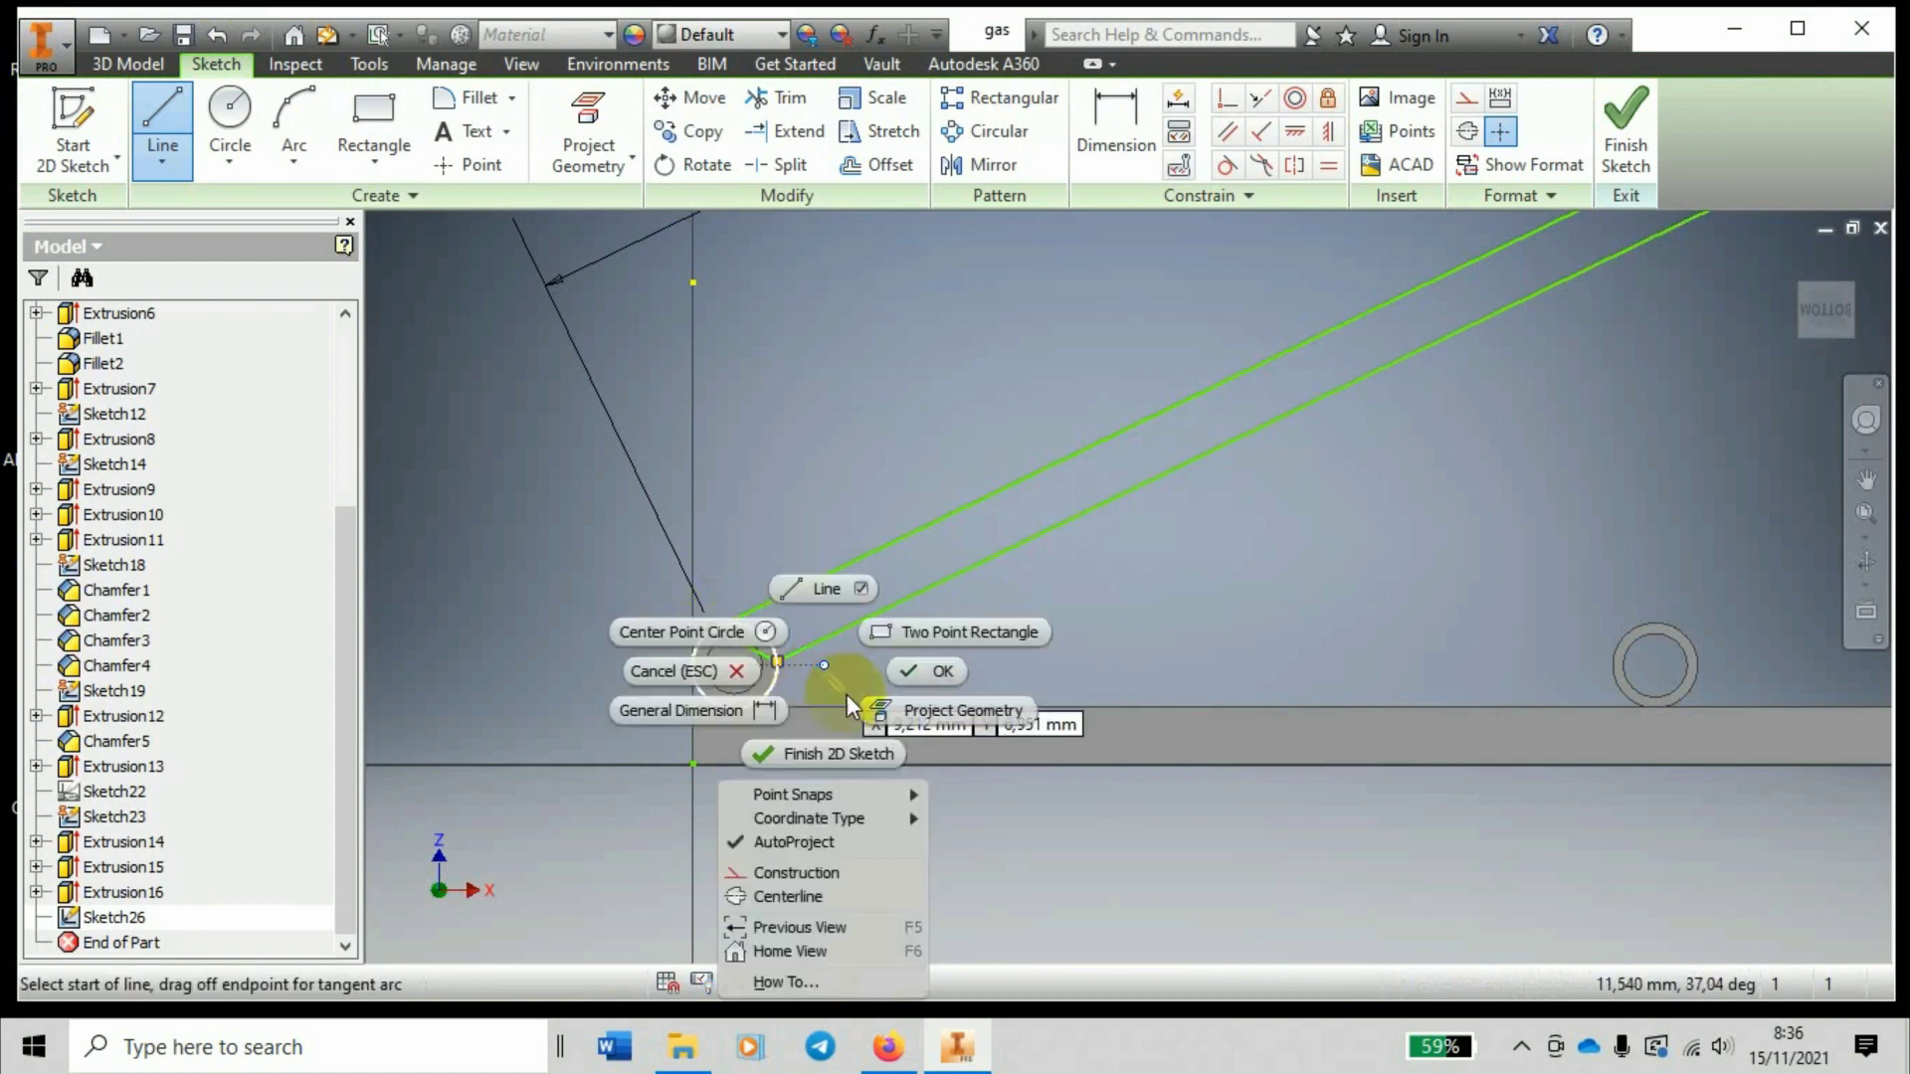
pyautogui.click(939, 673)
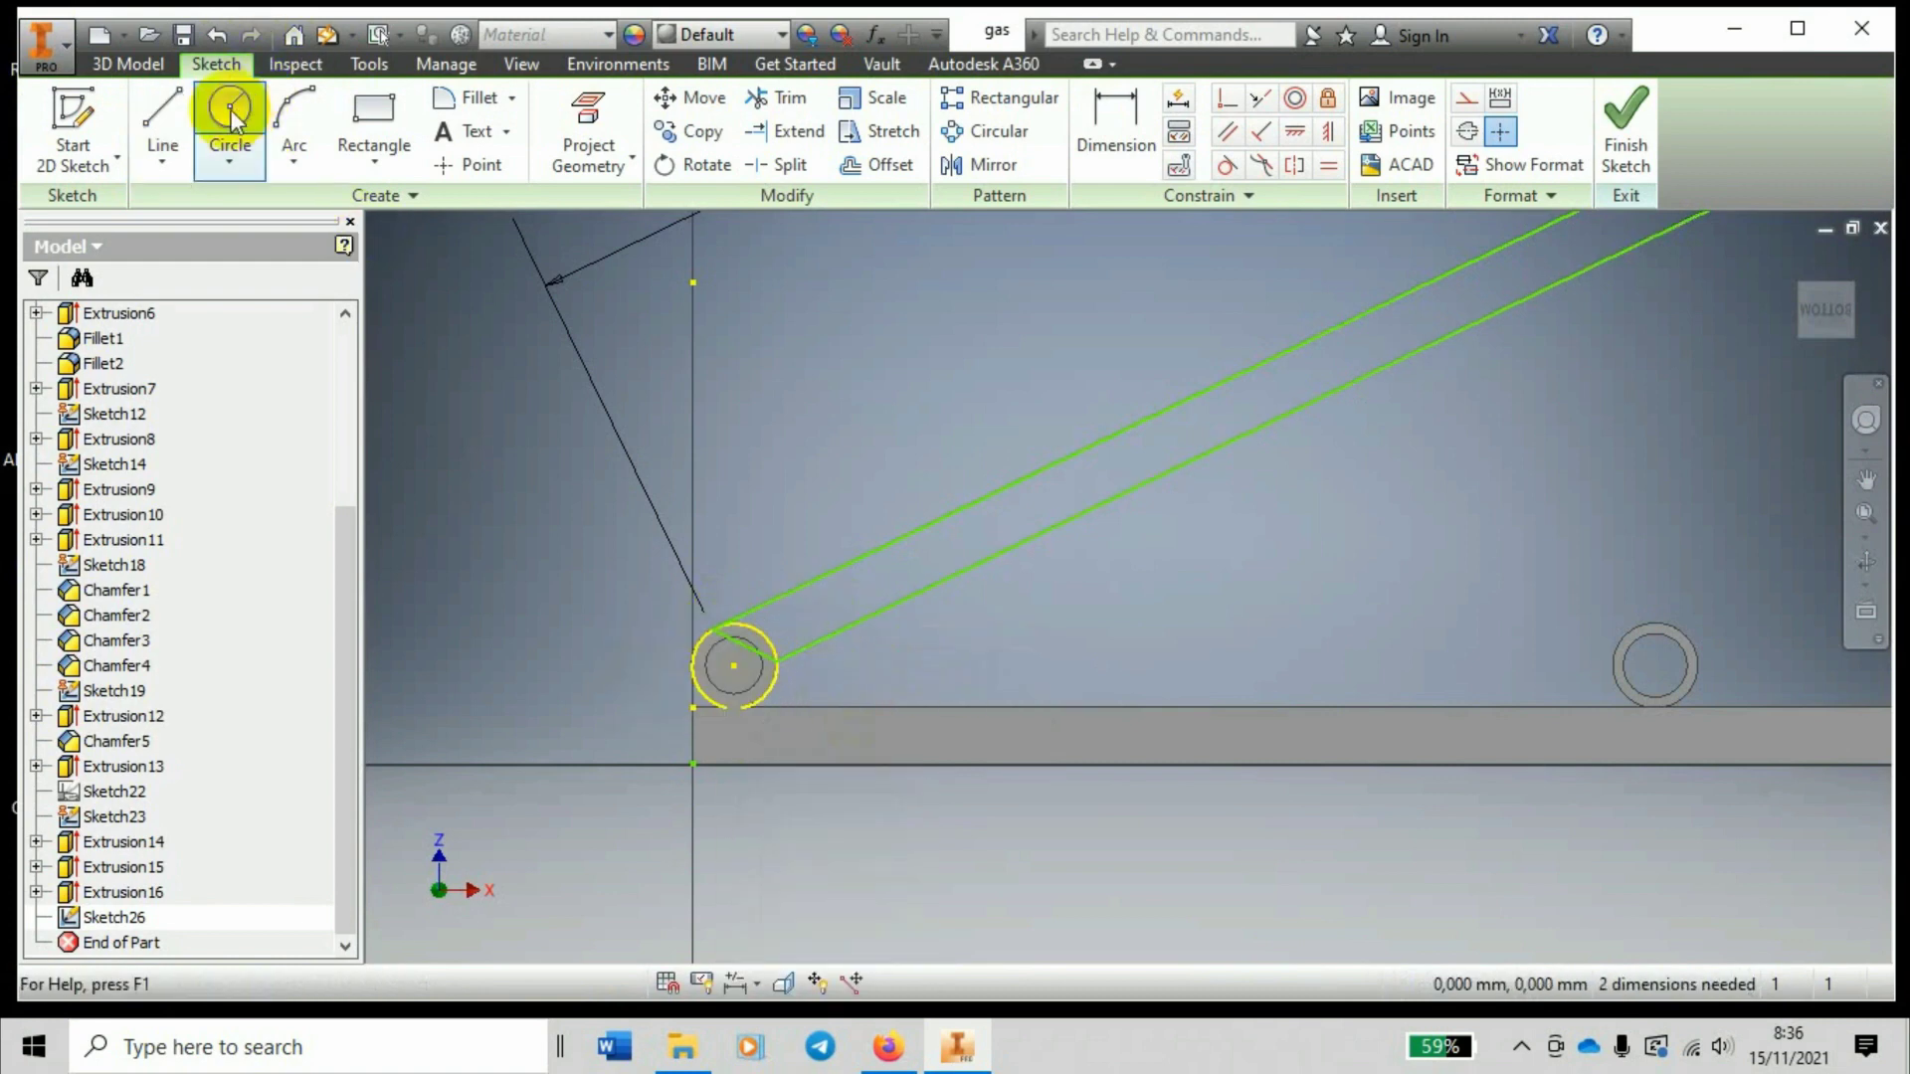
# Extrude the closed sloped profile 60 mm with the direction reversed to form the pedal plate over the base plate.
pyautogui.click(127, 68)
pyautogui.click(171, 117)
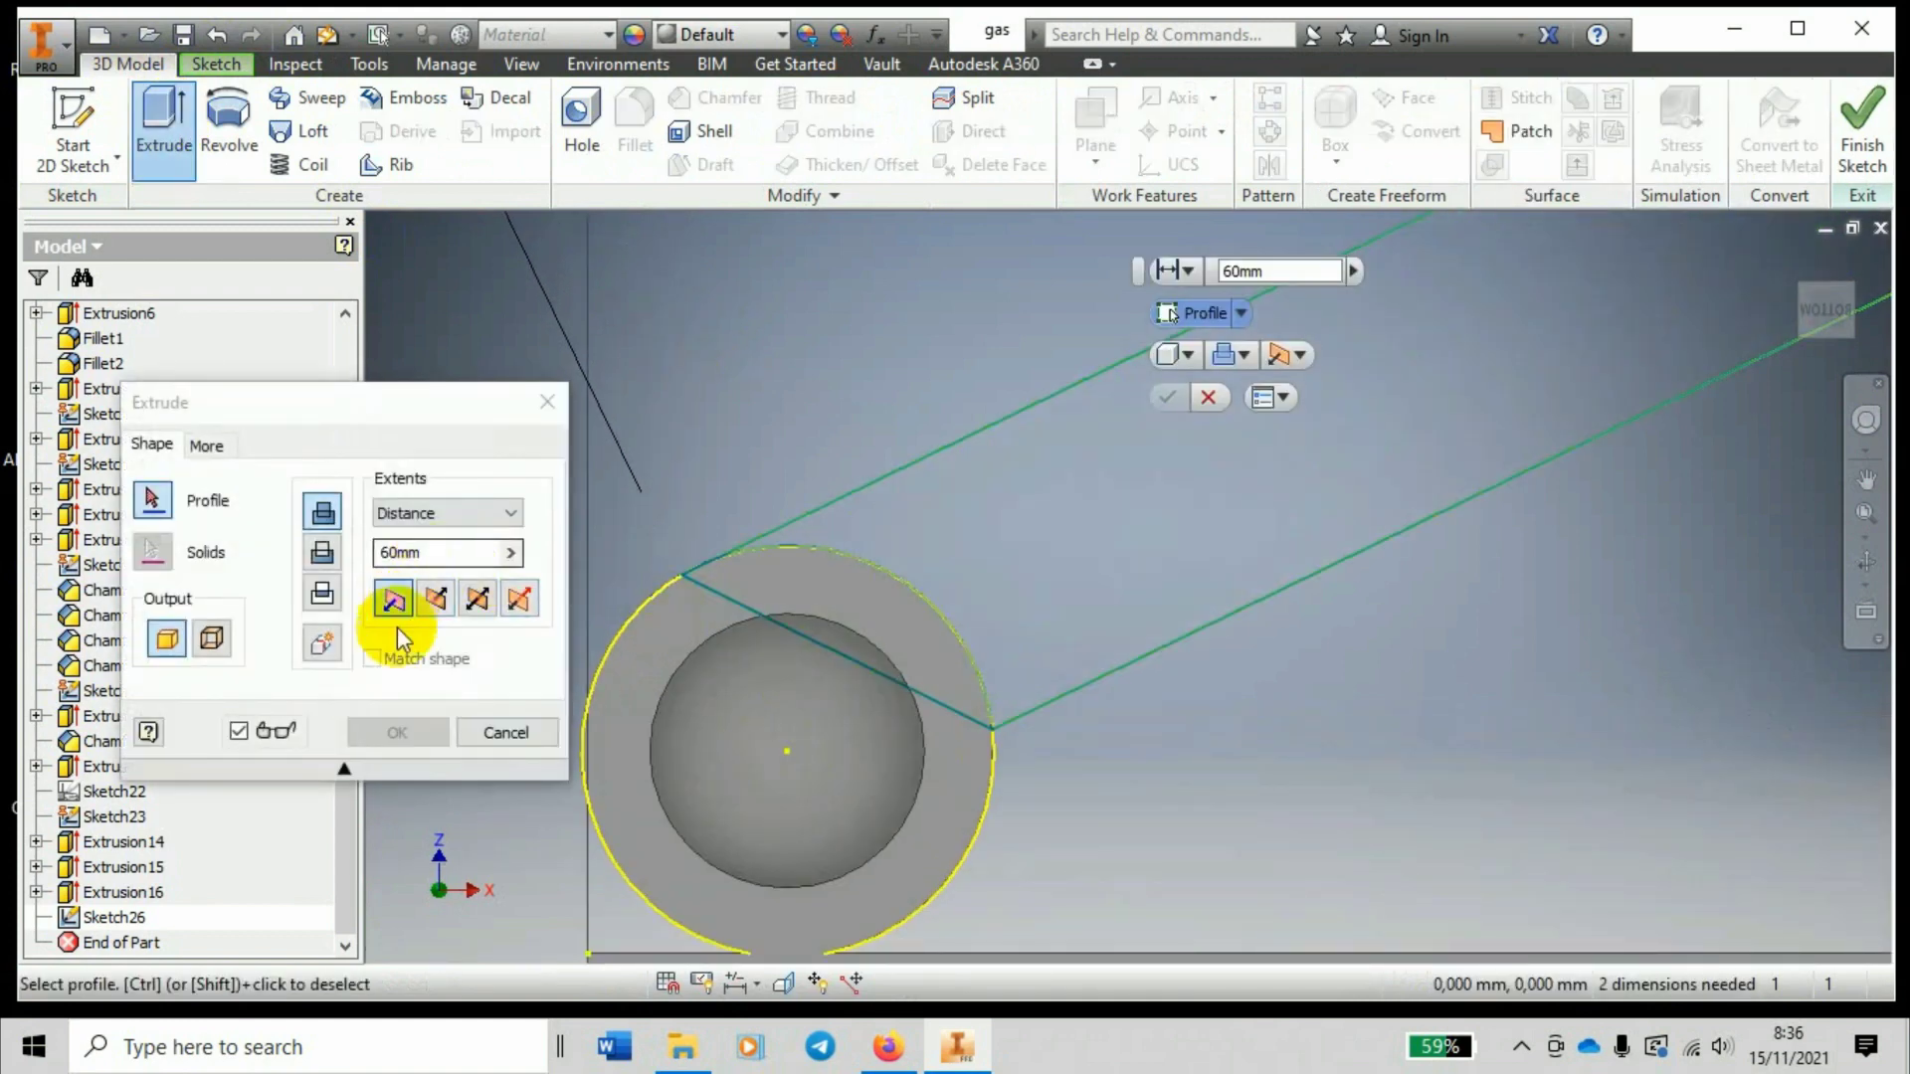
pyautogui.click(449, 599)
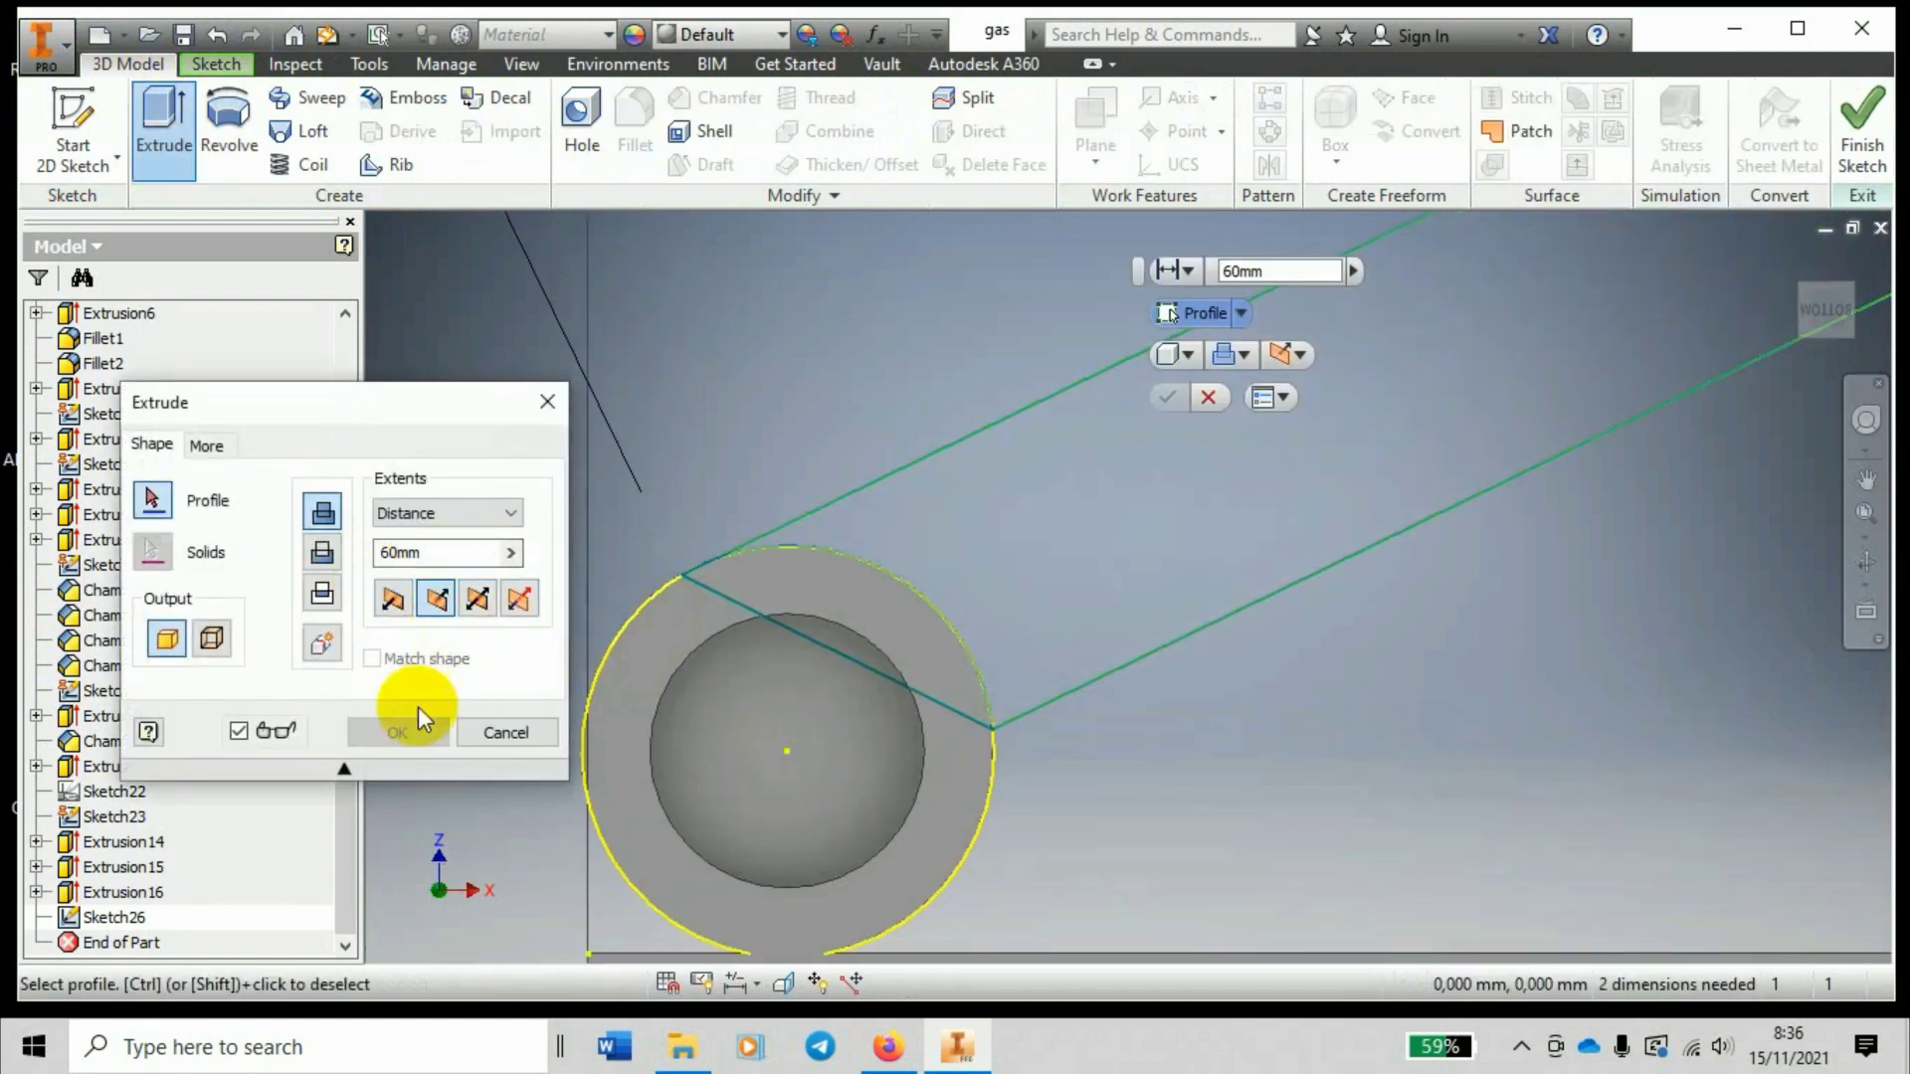
pyautogui.click(1222, 519)
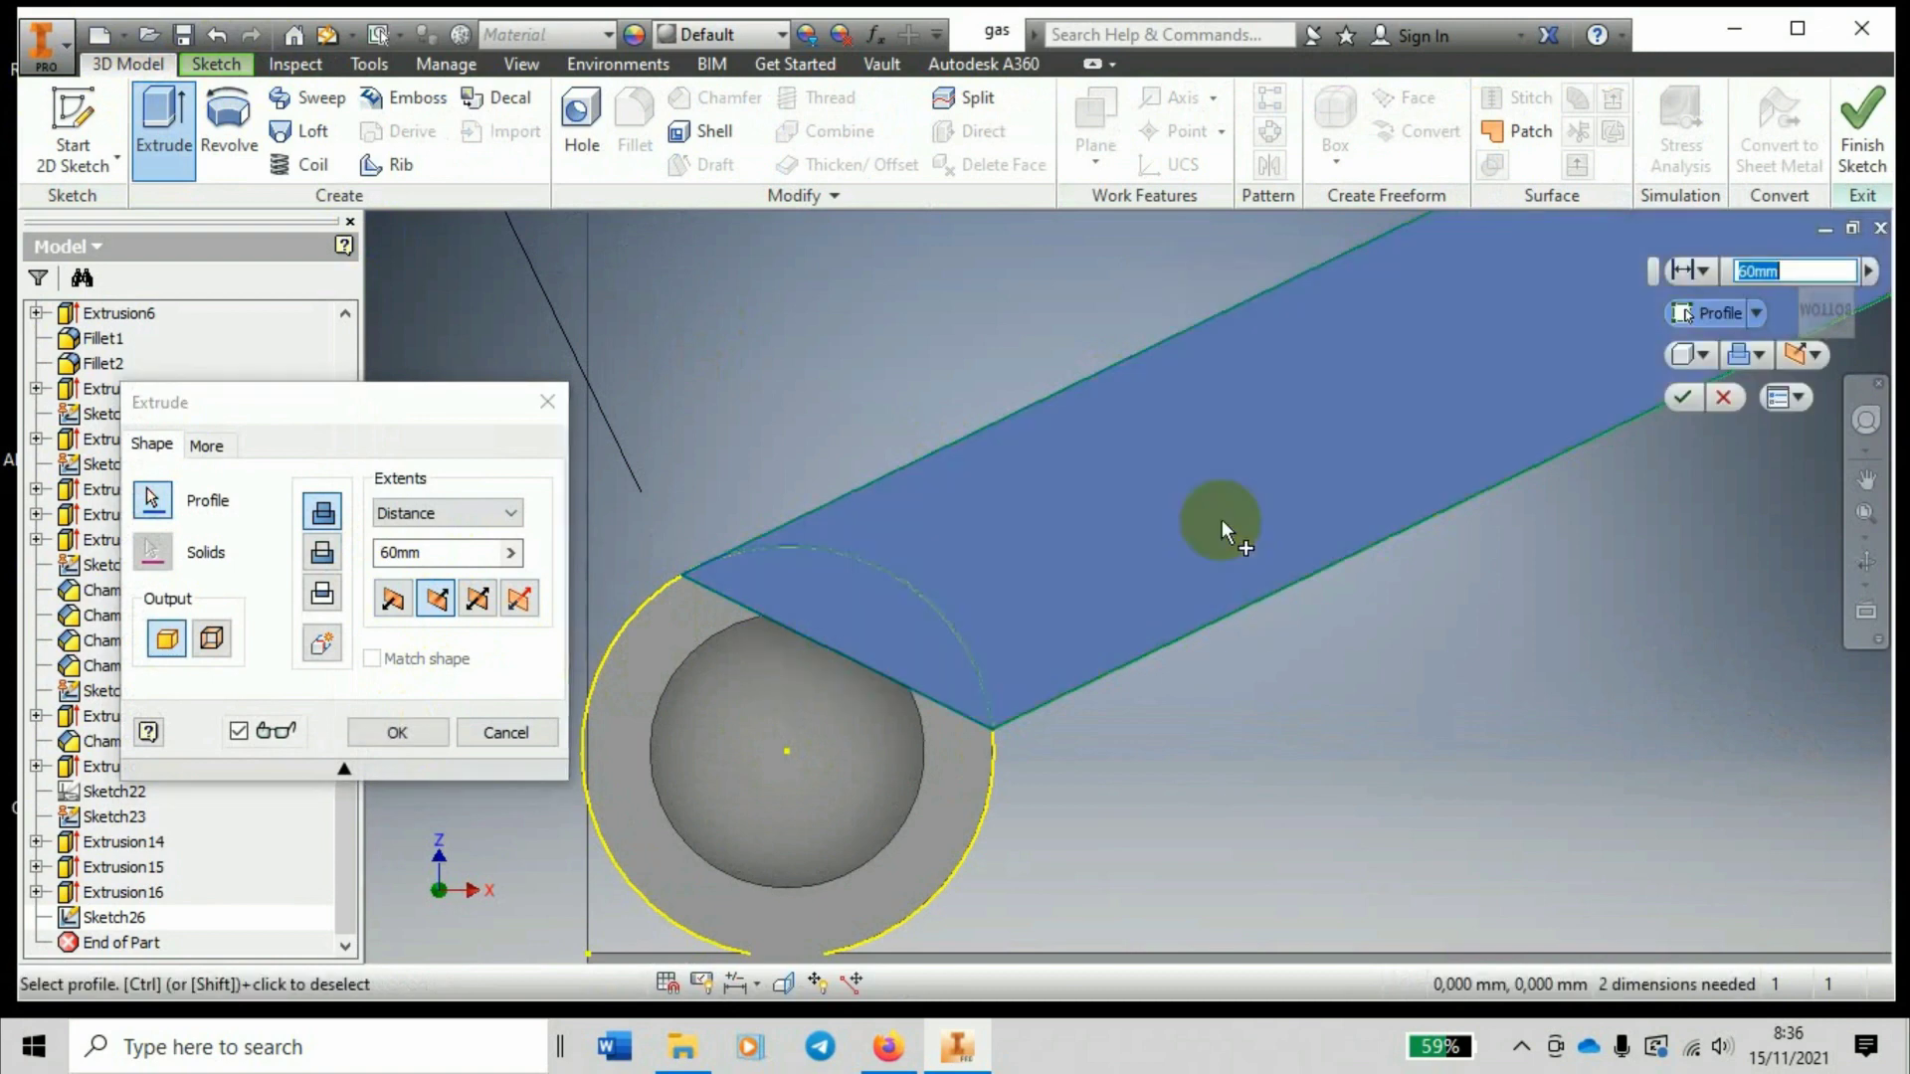
pyautogui.click(1866, 478)
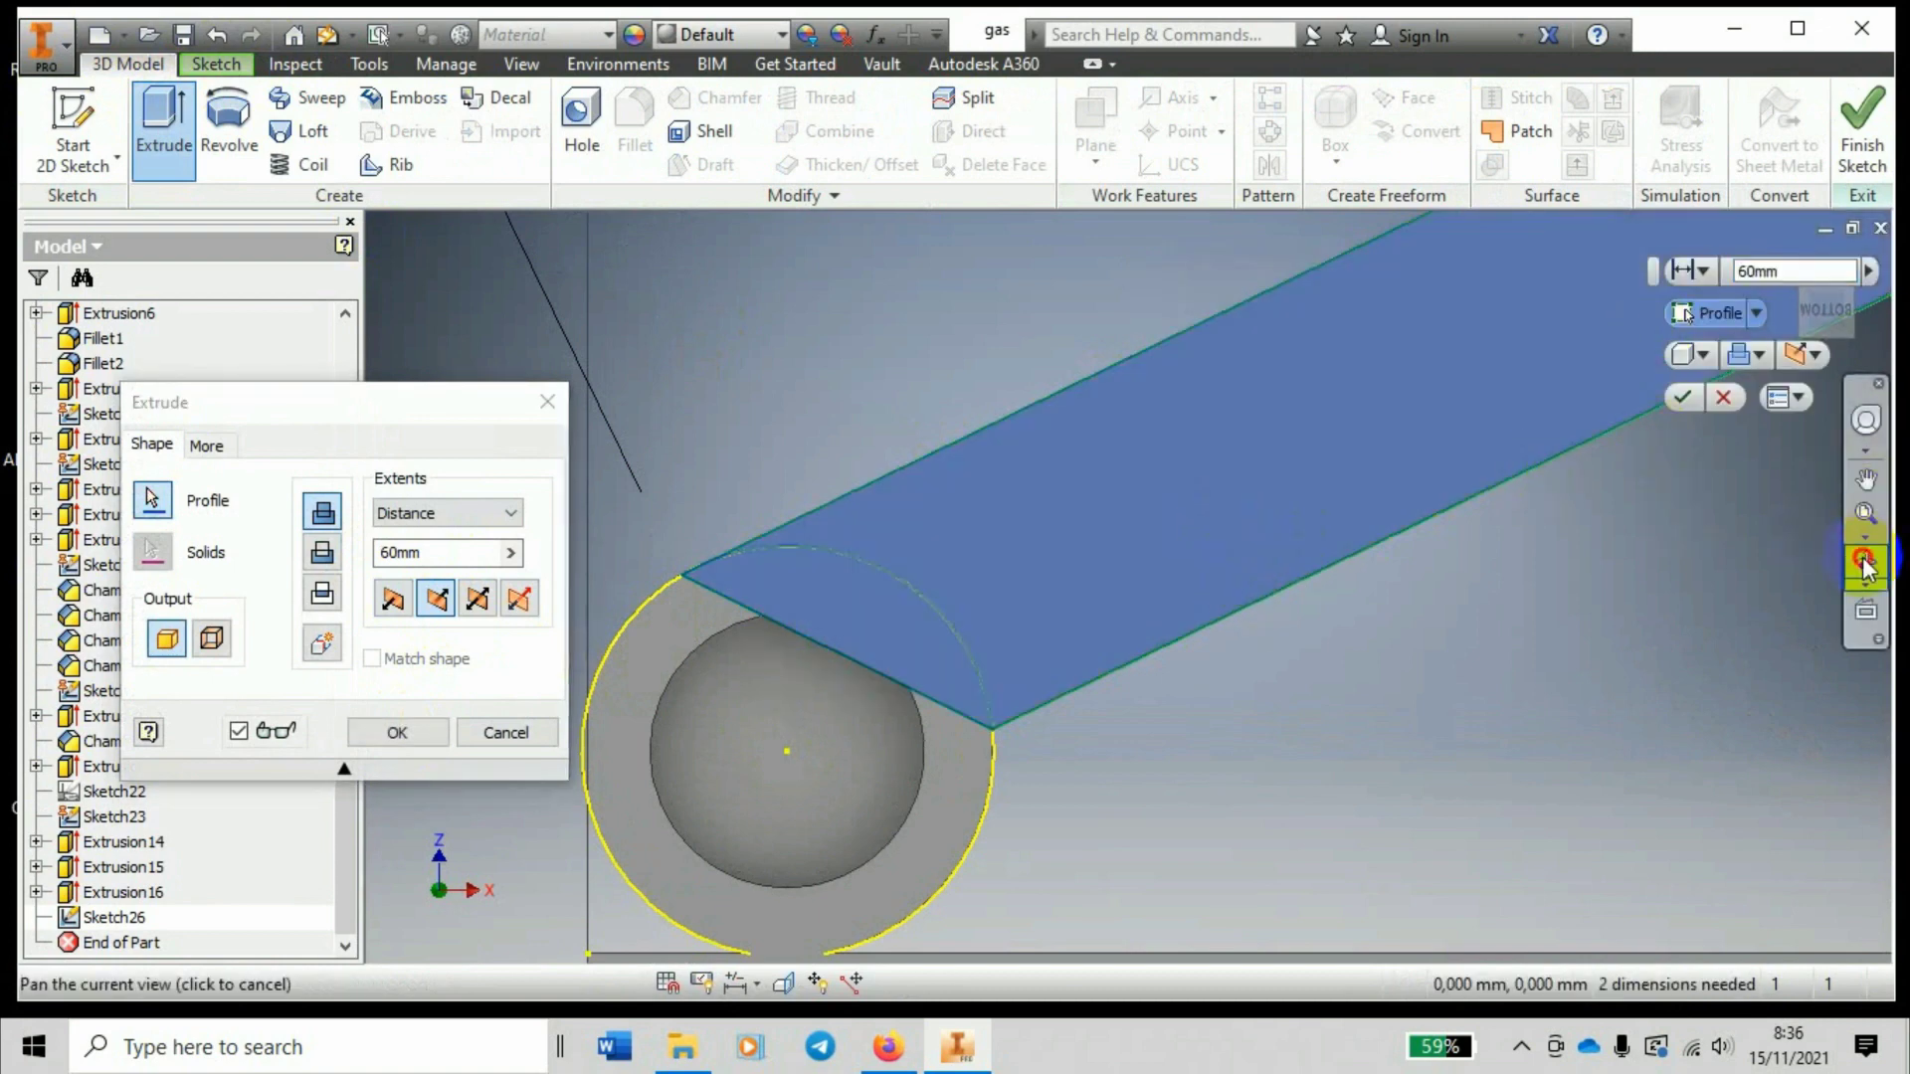
pyautogui.moveTo(1442, 456)
pyautogui.mouseDown()
pyautogui.moveTo(1289, 693)
pyautogui.moveTo(989, 477)
pyautogui.moveTo(1014, 457)
pyautogui.moveTo(1205, 468)
pyautogui.moveTo(1432, 414)
pyautogui.moveTo(1194, 733)
pyautogui.moveTo(1109, 737)
pyautogui.mouseUp()
pyautogui.press('F4')
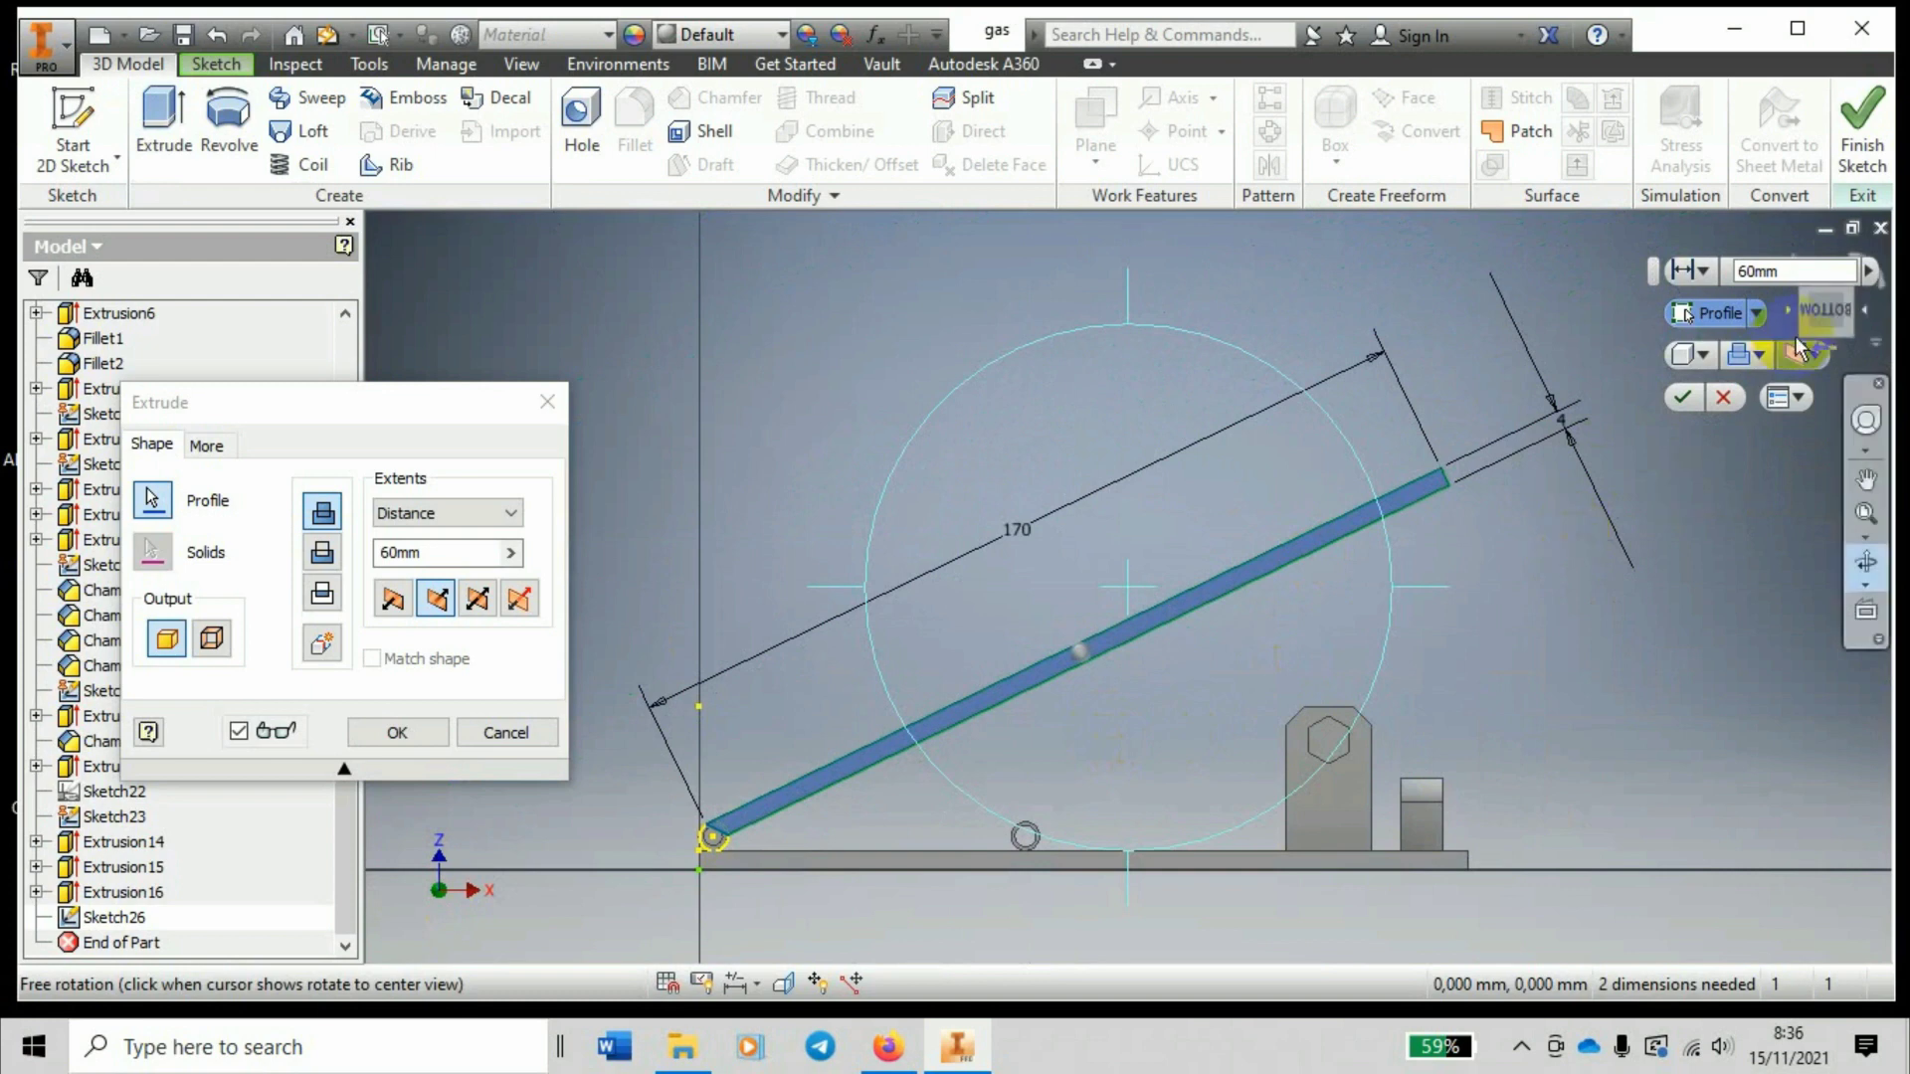
pyautogui.press('Escape')
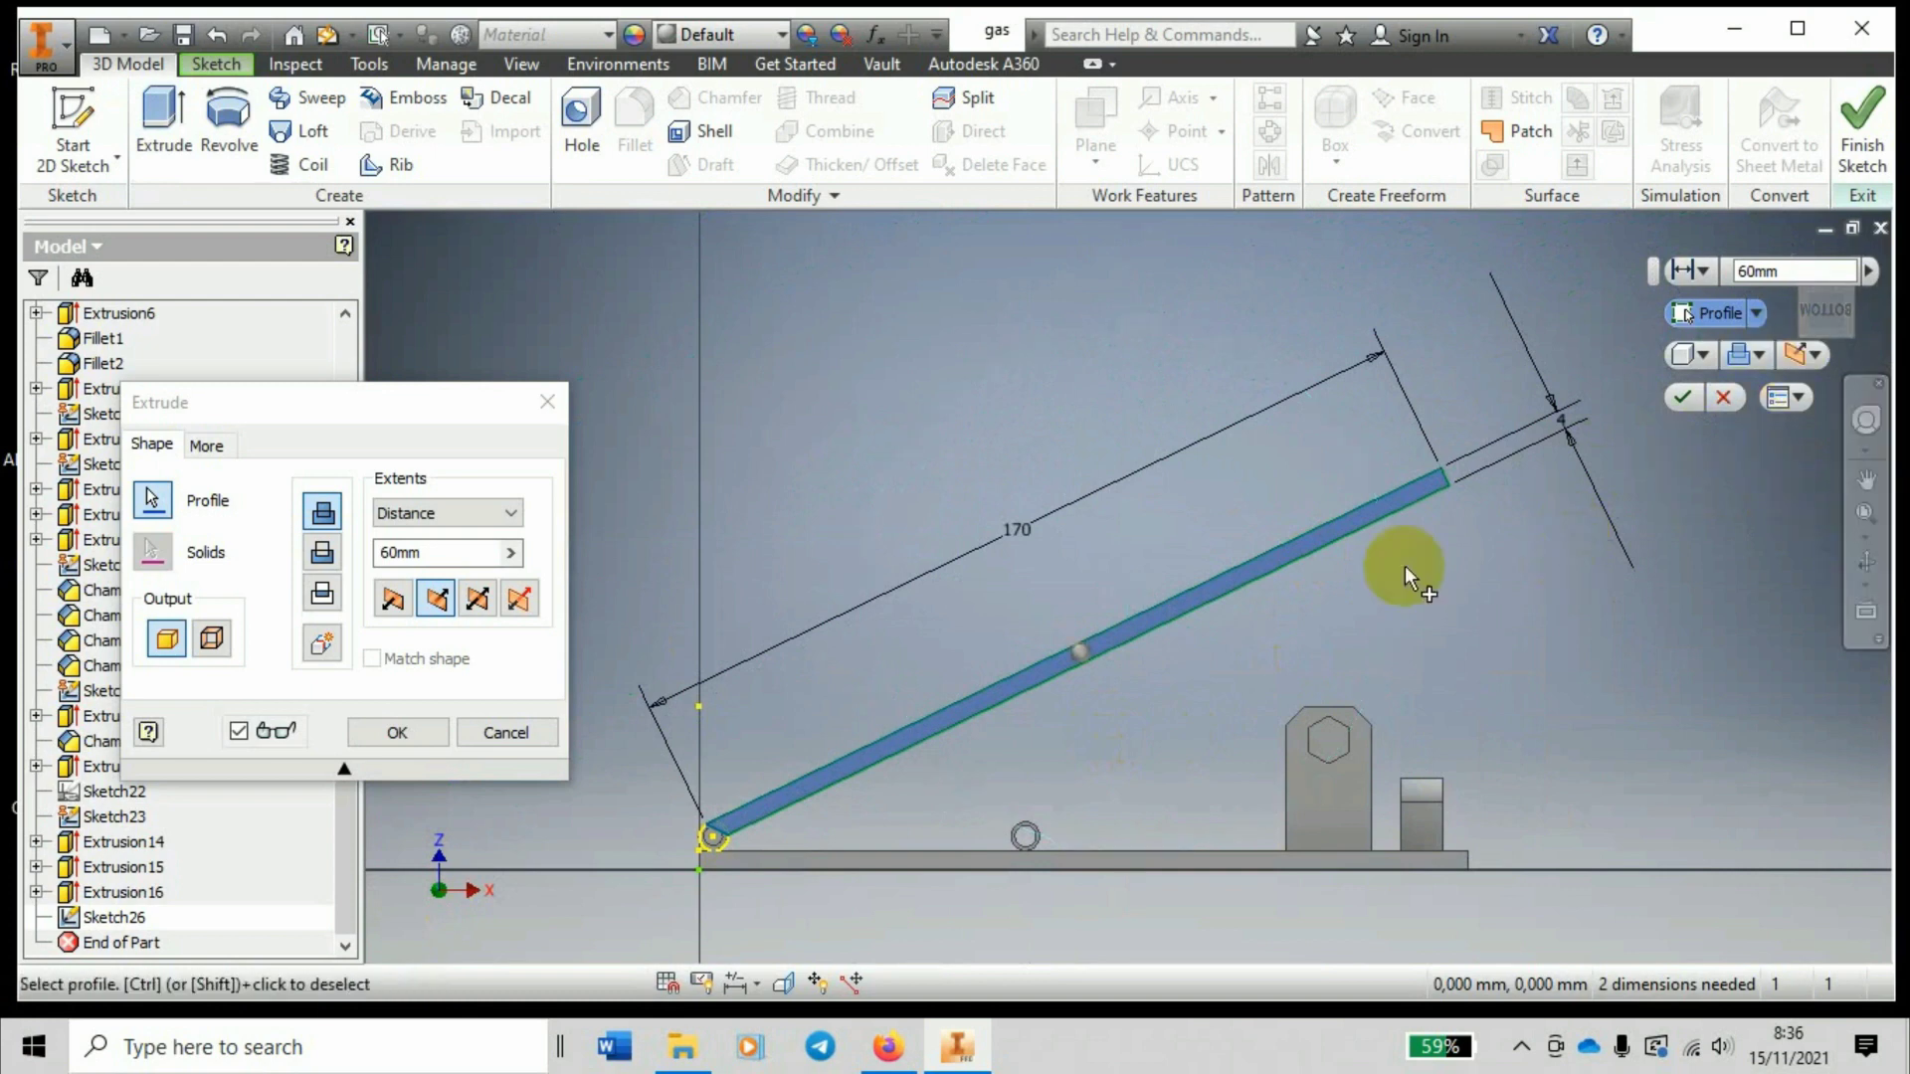
pyautogui.click(1865, 562)
pyautogui.moveTo(1215, 577)
pyautogui.mouseDown()
pyautogui.moveTo(1211, 694)
pyautogui.moveTo(1207, 567)
pyautogui.moveTo(1215, 588)
pyautogui.mouseUp()
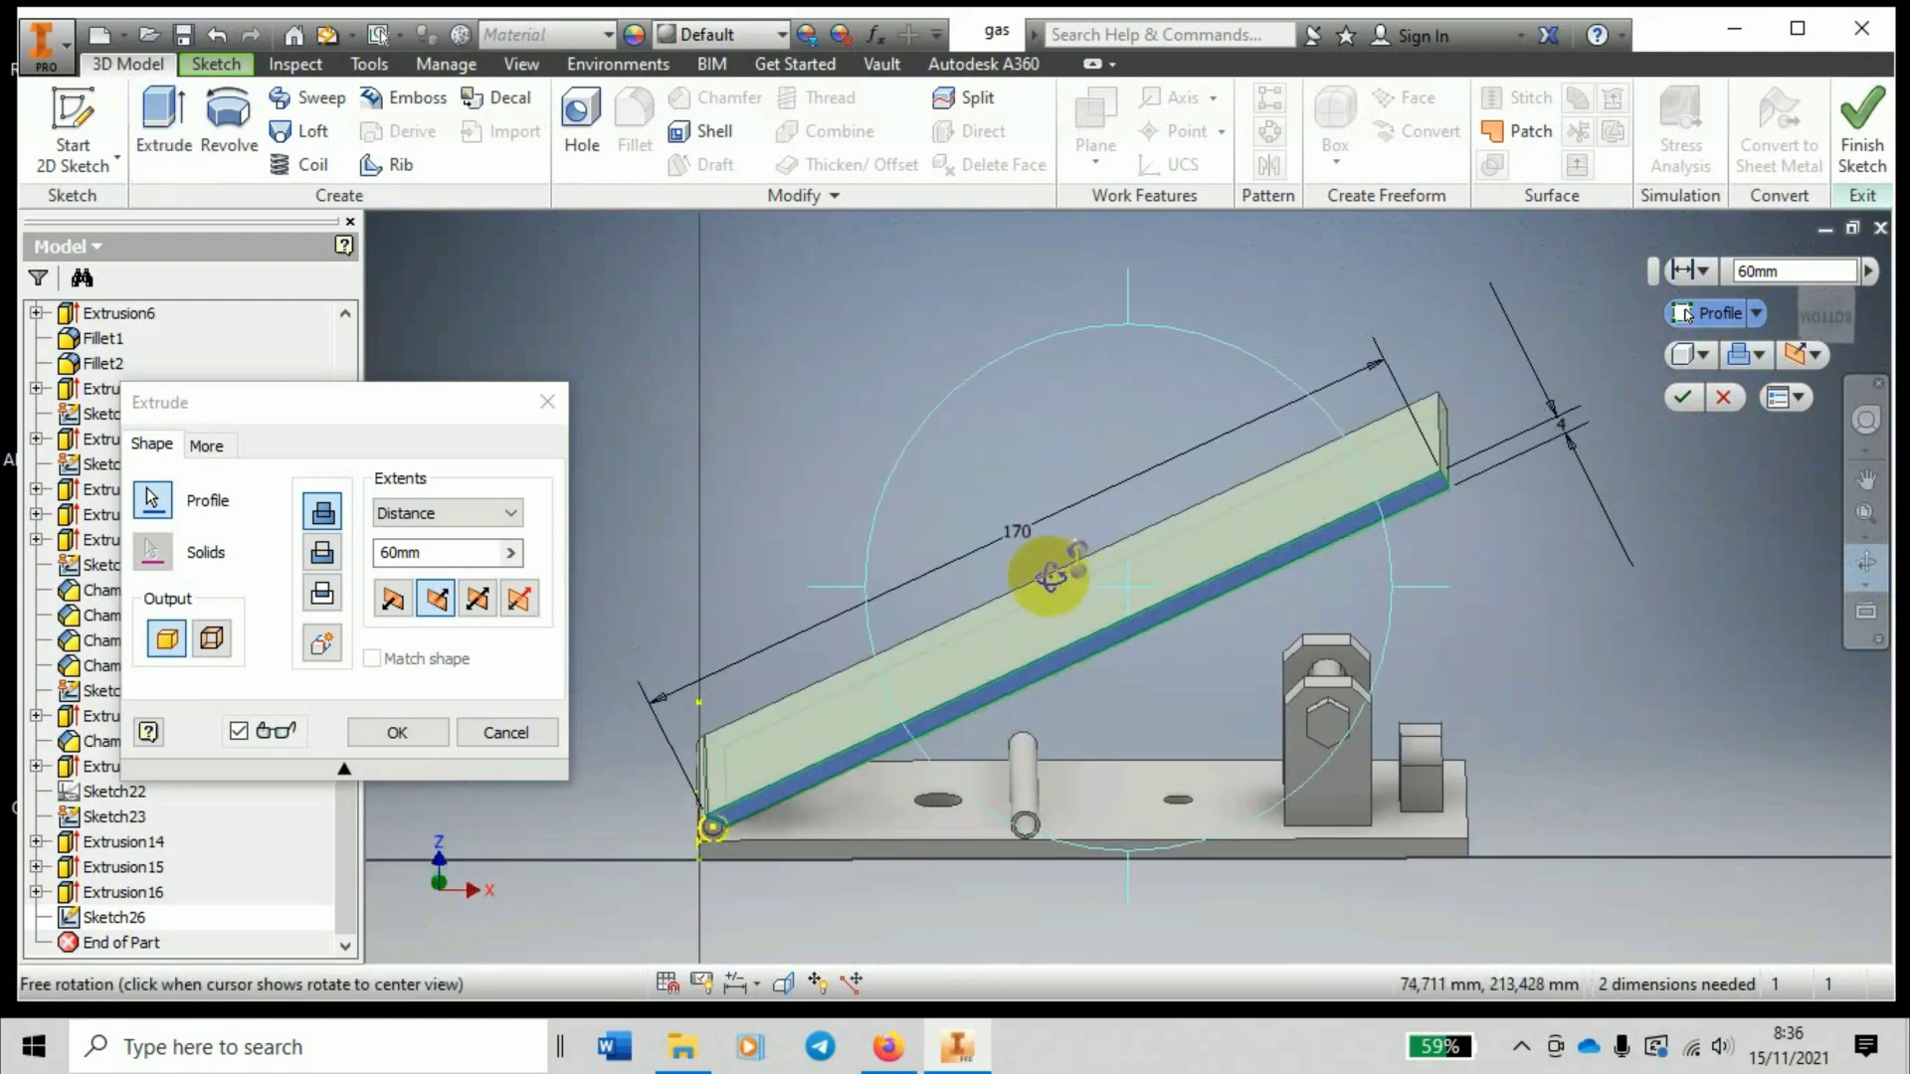
pyautogui.rightClick(1032, 540)
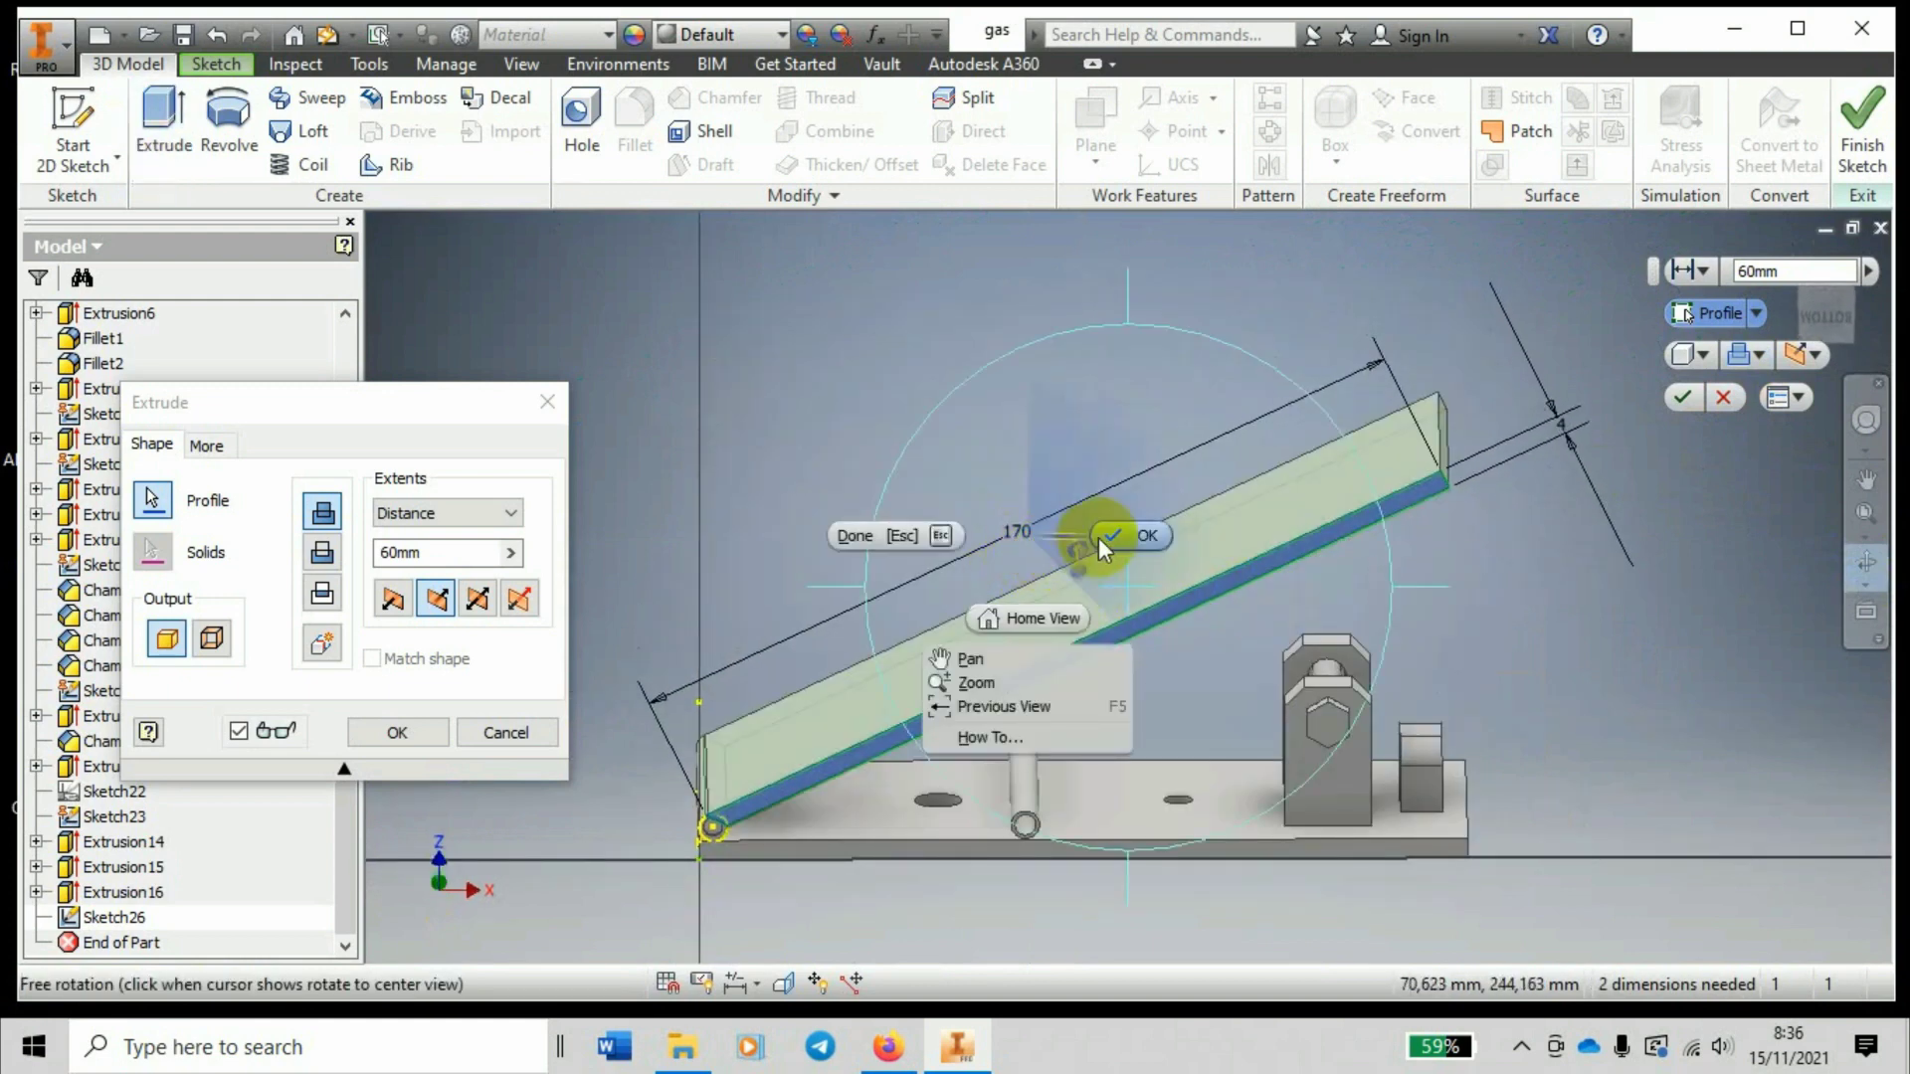
pyautogui.click(1132, 535)
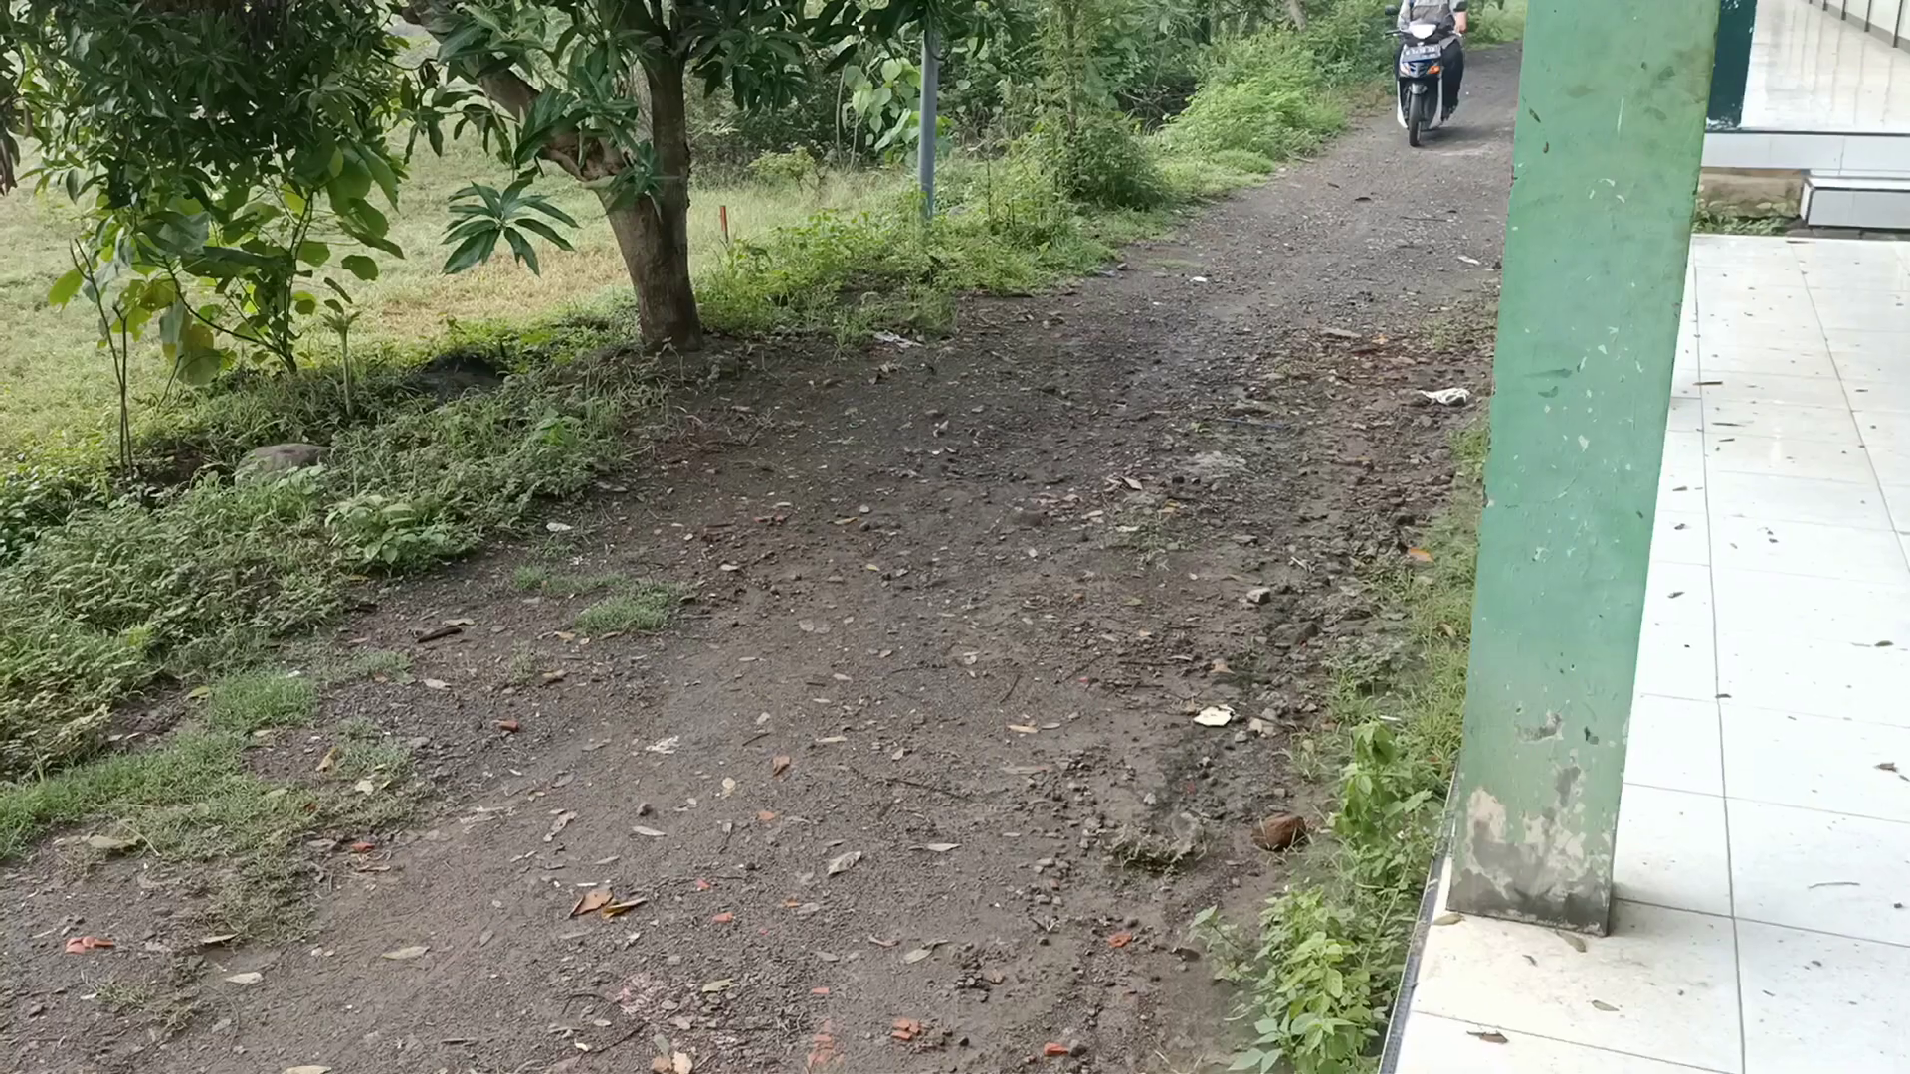